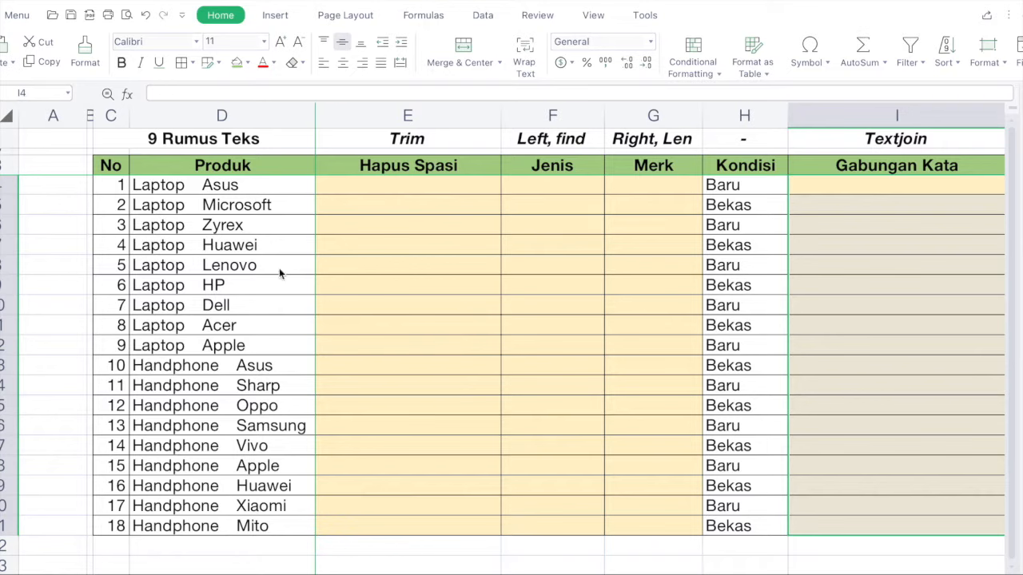
- Examine the product table's Produk data, the function names above each header, and the empty result columns from Hapus Spasi to Huruf Besar Awal Kata
{"action": "left_click", "coordinate": [249, 170]}
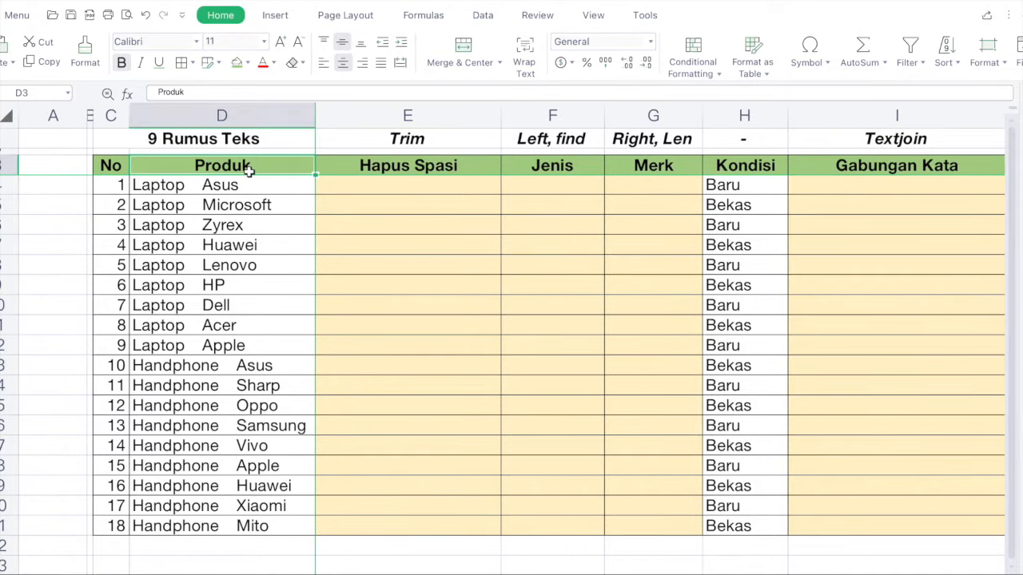
{"action": "left_click", "coordinate": [271, 107]}
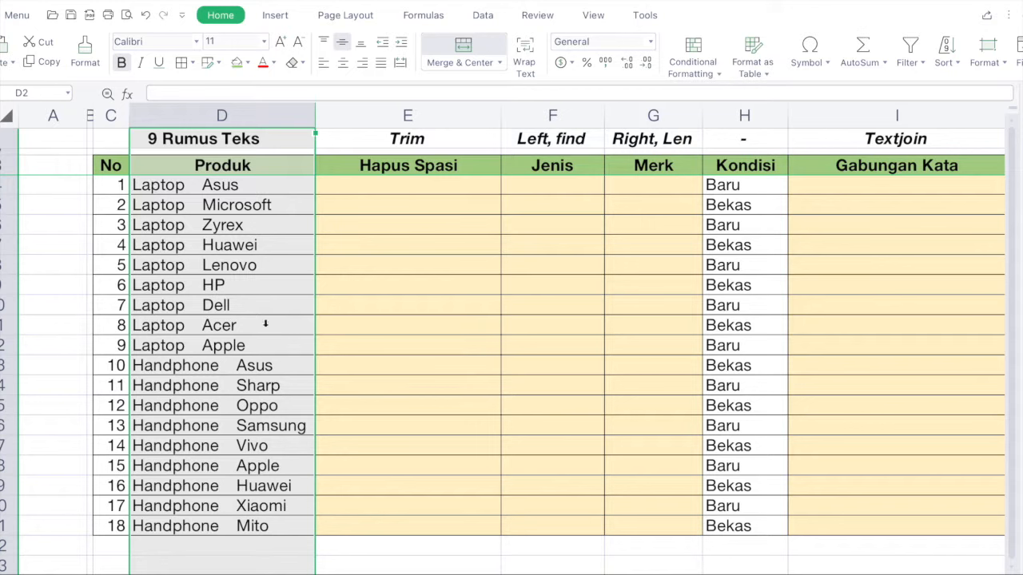
{"action": "left_click", "coordinate": [299, 140]}
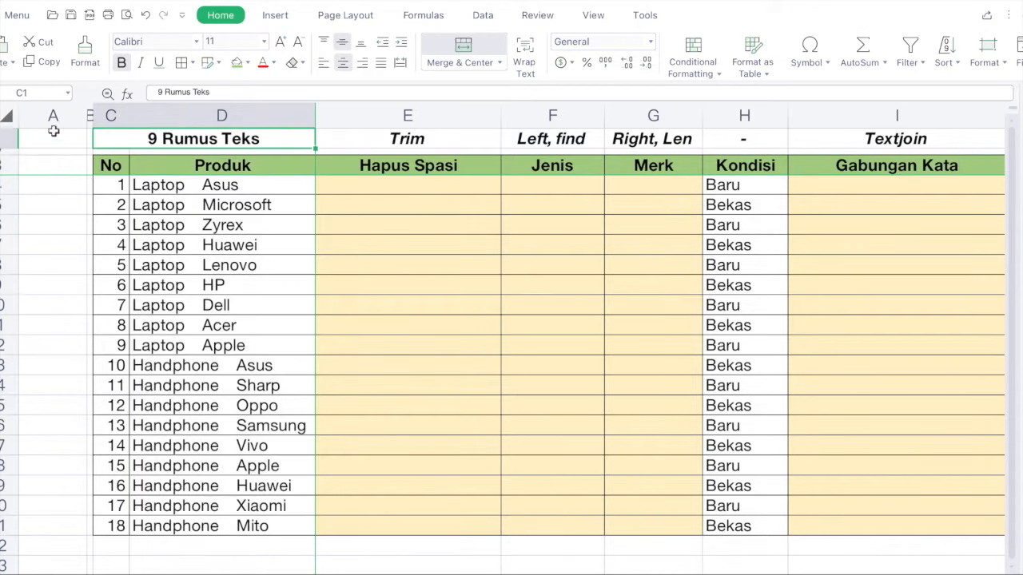
{"action": "left_click", "coordinate": [6, 140]}
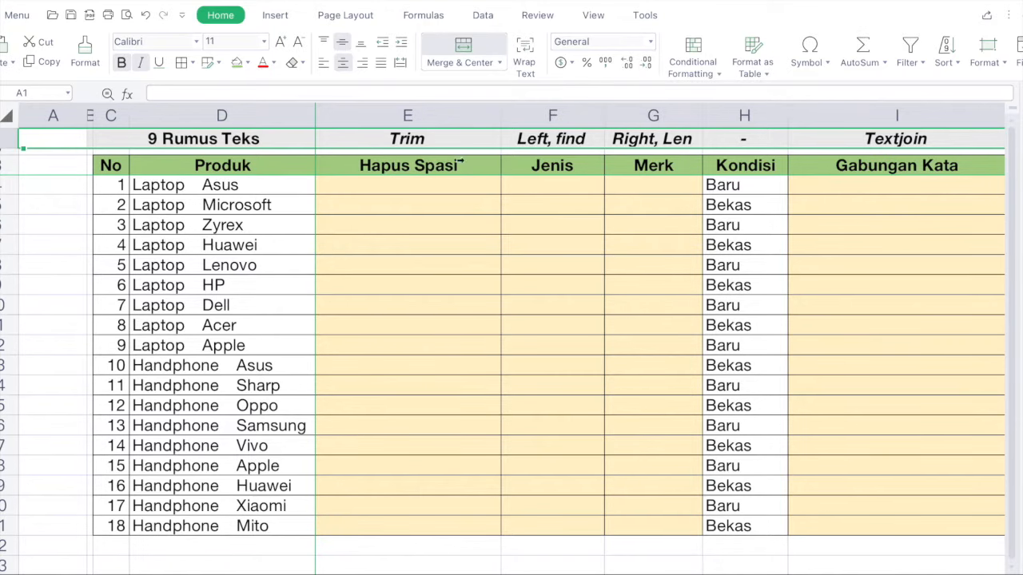
{"action": "left_click", "coordinate": [452, 192]}
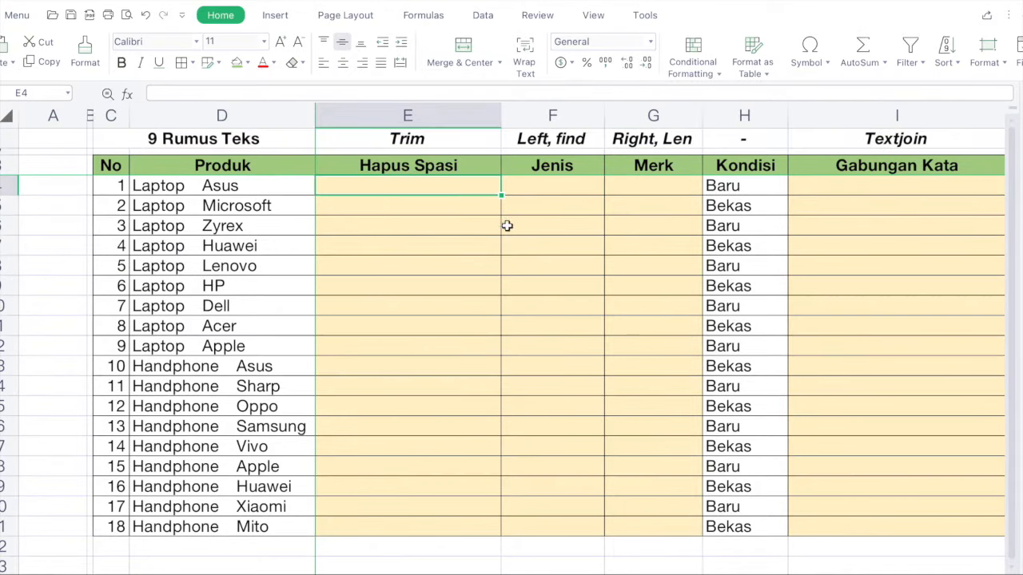
{"action": "left_click", "coordinate": [649, 532], "text": "shift"}
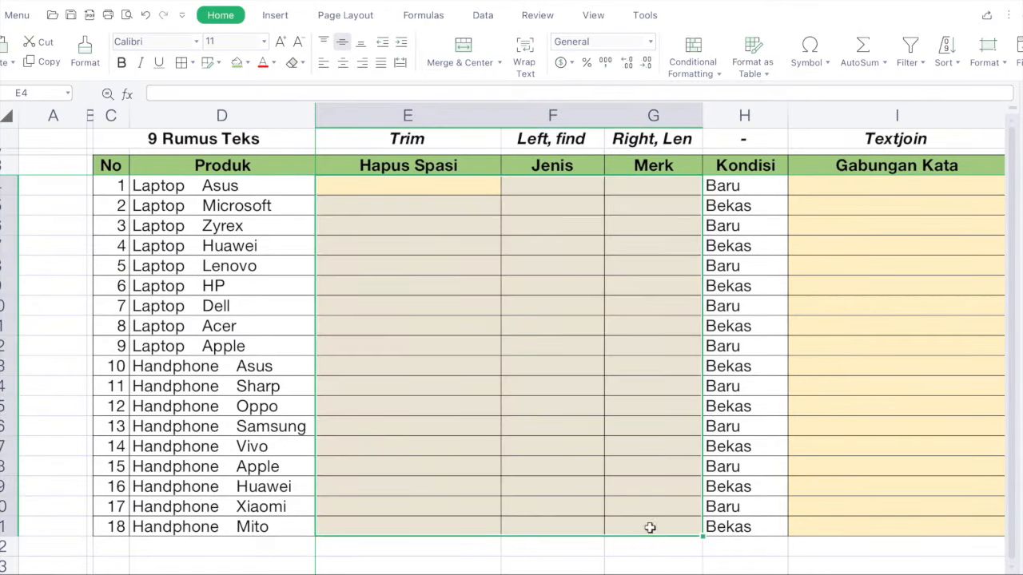
{"action": "left_click", "coordinate": [856, 189]}
{"action": "scroll", "coordinate": [840, 286], "scroll_direction": "right", "scroll_amount": 8}
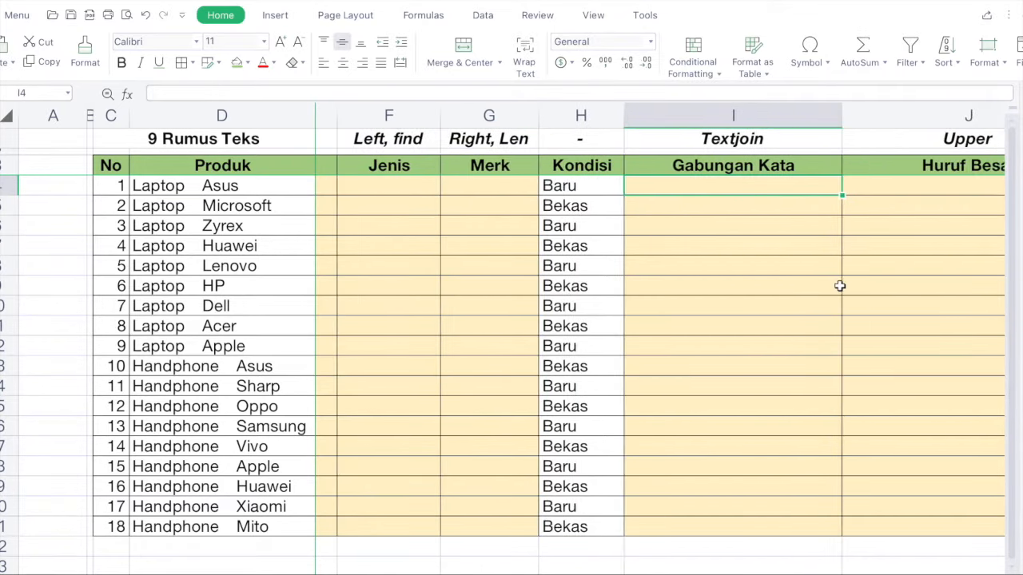
{"action": "scroll", "coordinate": [840, 286], "scroll_direction": "right", "scroll_amount": 3}
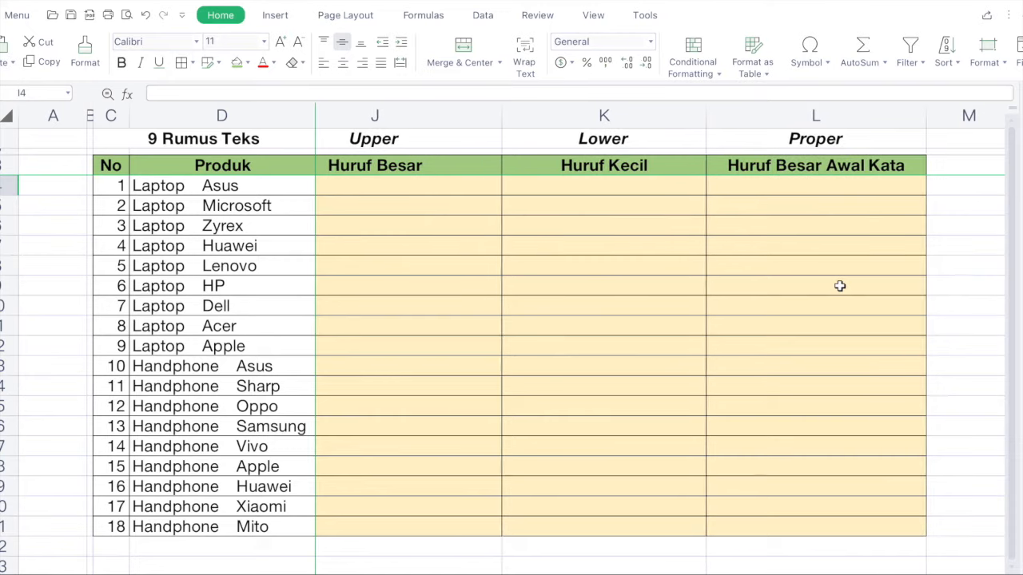
{"action": "scroll", "coordinate": [840, 286], "scroll_direction": "left", "scroll_amount": 3}
{"action": "scroll", "coordinate": [840, 286], "scroll_direction": "left", "scroll_amount": 3}
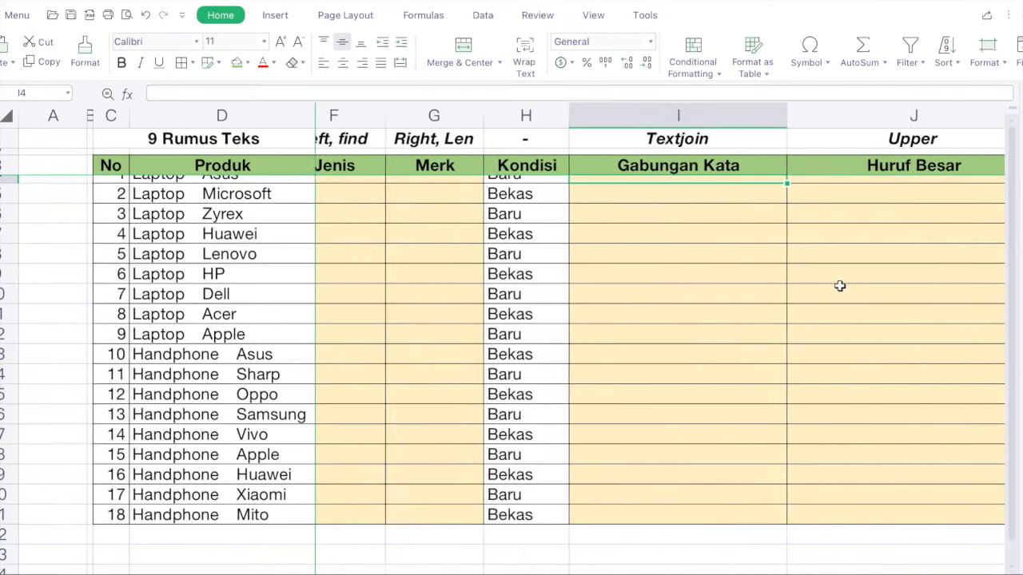
{"action": "scroll", "coordinate": [839, 286], "scroll_direction": "left", "scroll_amount": 3}
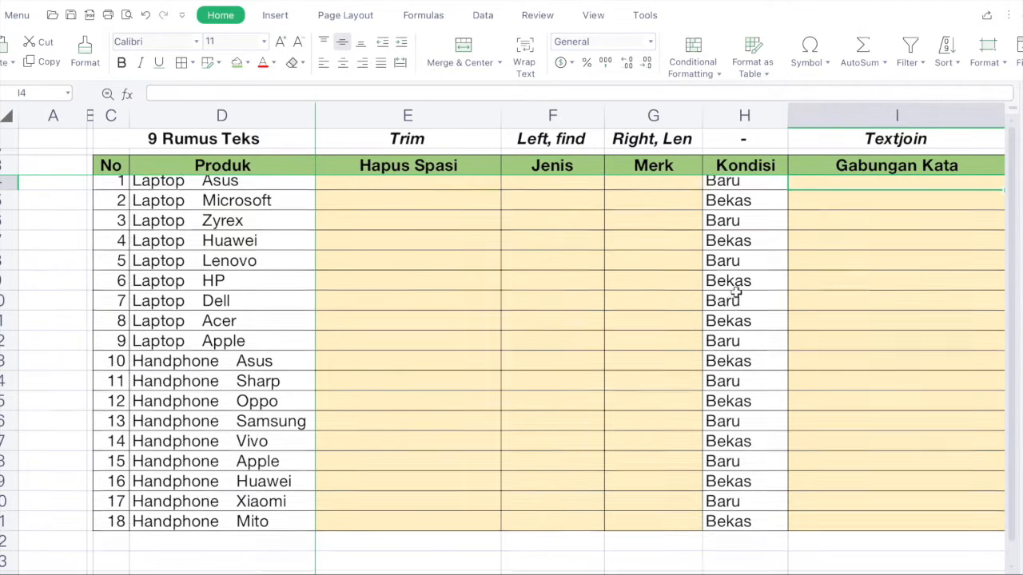
{"action": "scroll", "coordinate": [735, 290], "scroll_direction": "up", "scroll_amount": 1}
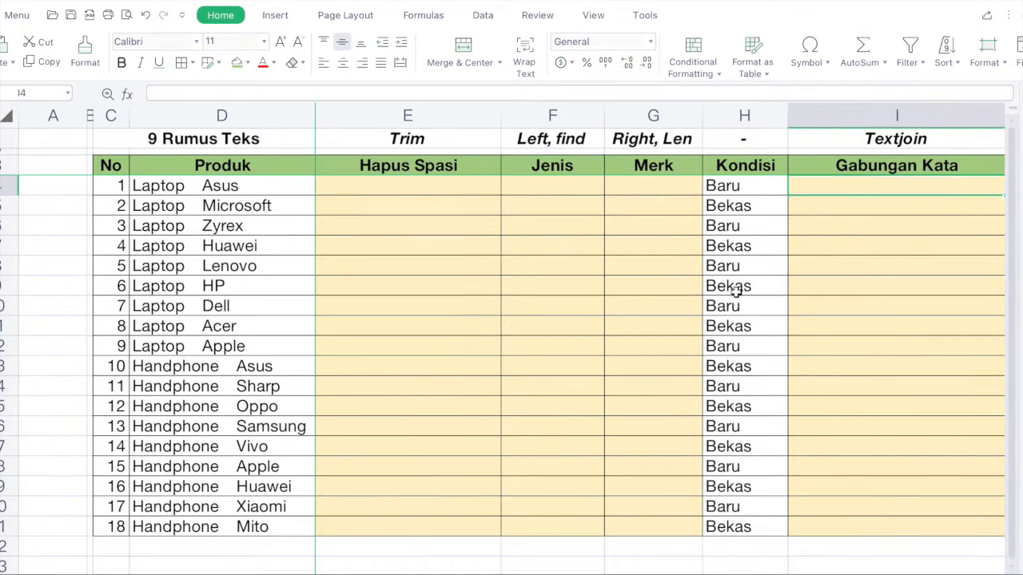
- Examine the Trim column heading and the spacing between words in the Produk entries
{"action": "left_click", "coordinate": [441, 117]}
{"action": "left_click", "coordinate": [452, 139]}
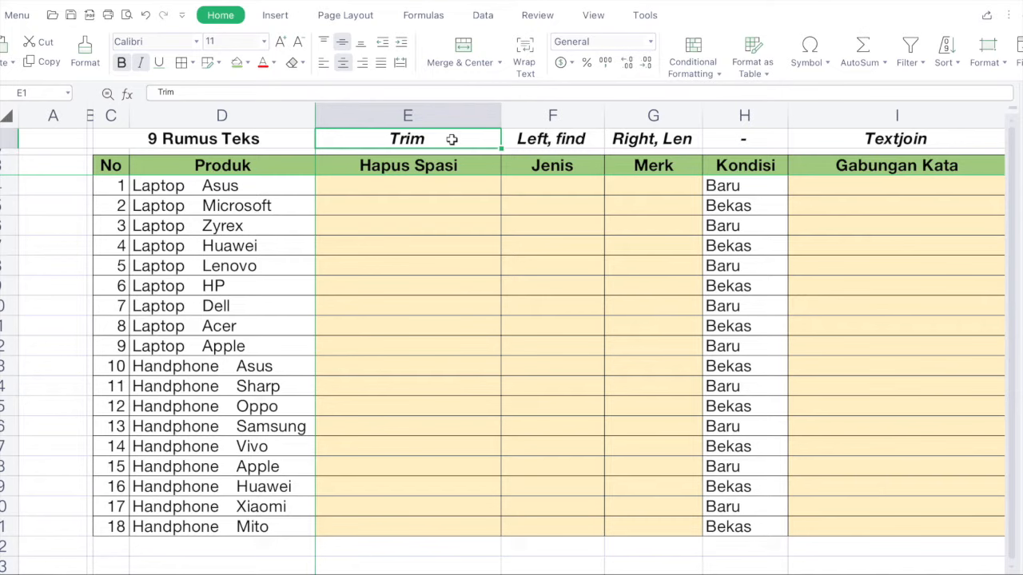
{"action": "left_click", "coordinate": [281, 184]}
{"action": "left_click", "coordinate": [262, 110]}
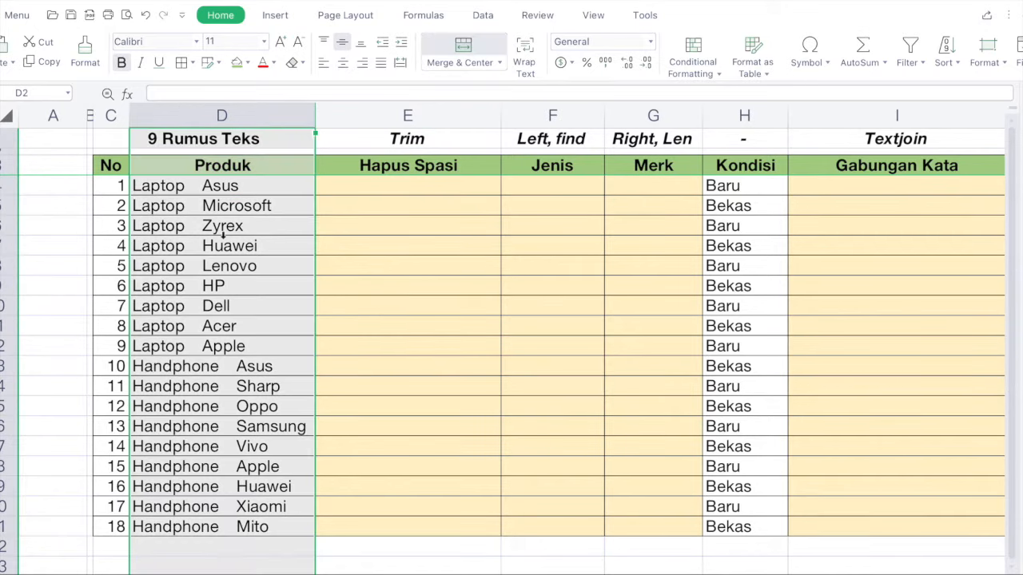
{"action": "left_click", "coordinate": [253, 188]}
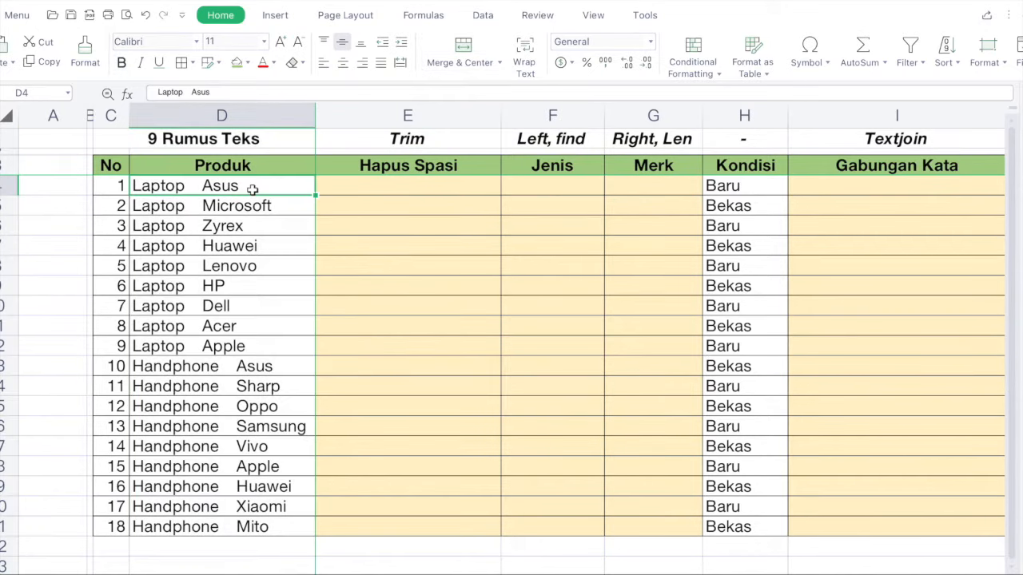
{"action": "left_click", "coordinate": [235, 248]}
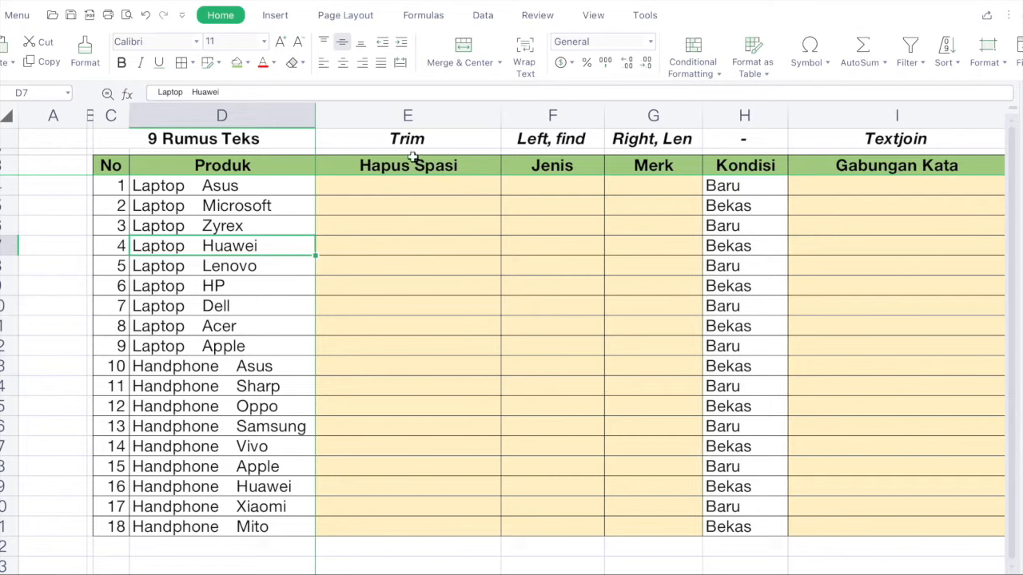
{"action": "left_click", "coordinate": [433, 136]}
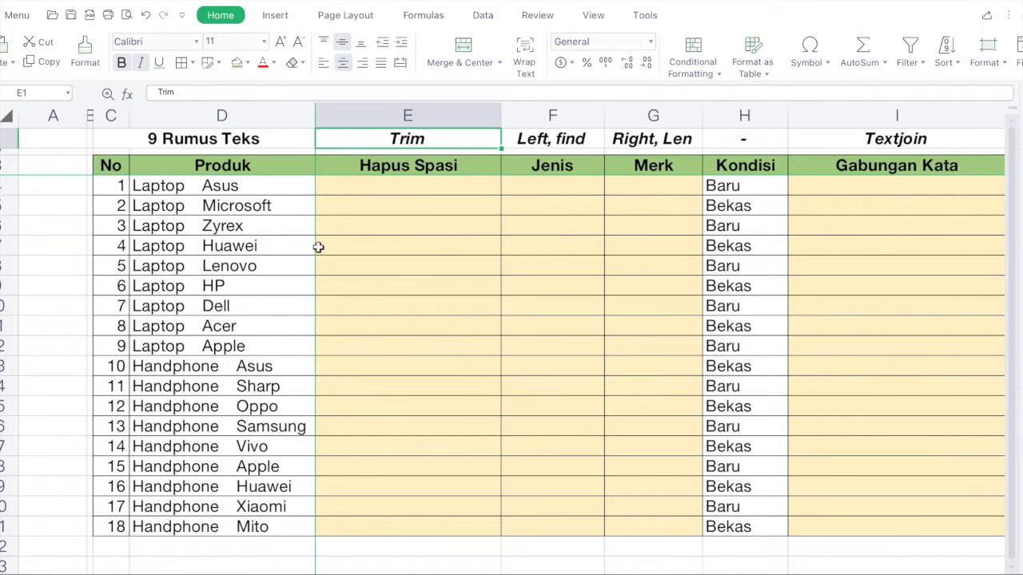
- Enter the formula =TRIM(D4) in cell E4 to remove the extra spaces from the first product name
{"action": "left_click", "coordinate": [426, 184]}
{"action": "type", "text": "=trim("}
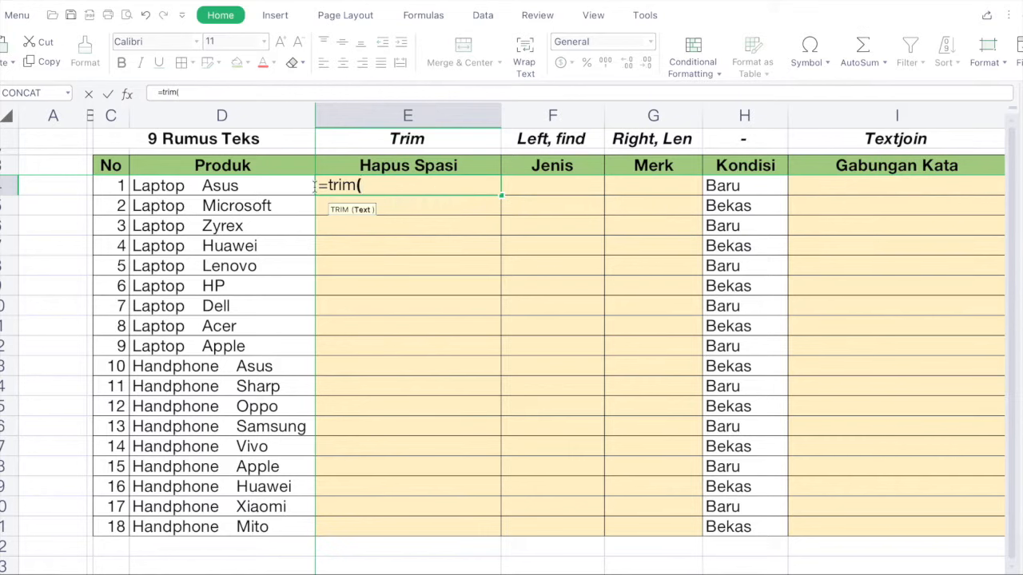
{"action": "left_click", "coordinate": [207, 185]}
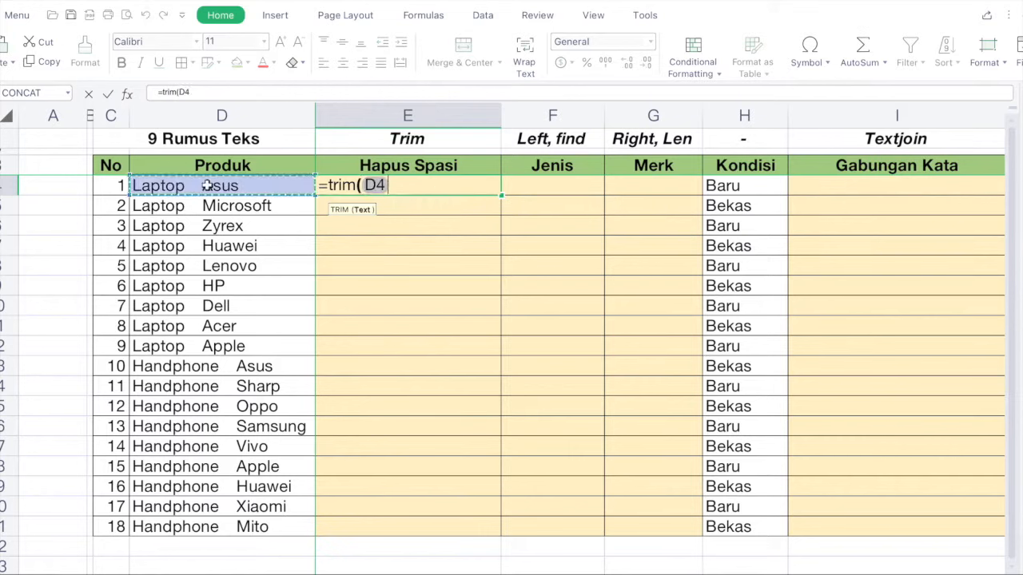
{"action": "type", "text": ")"}
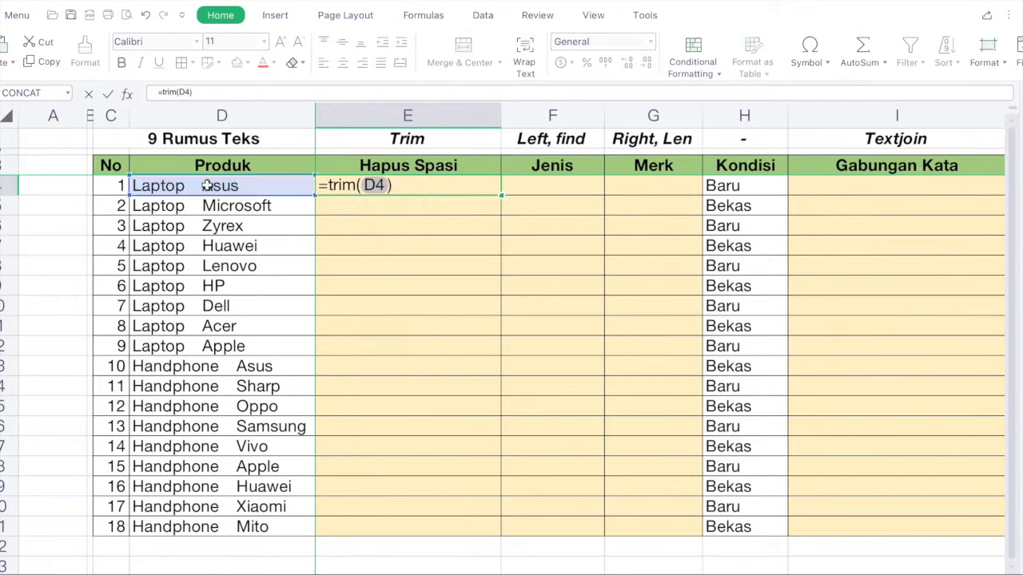
{"action": "key", "text": "Return"}
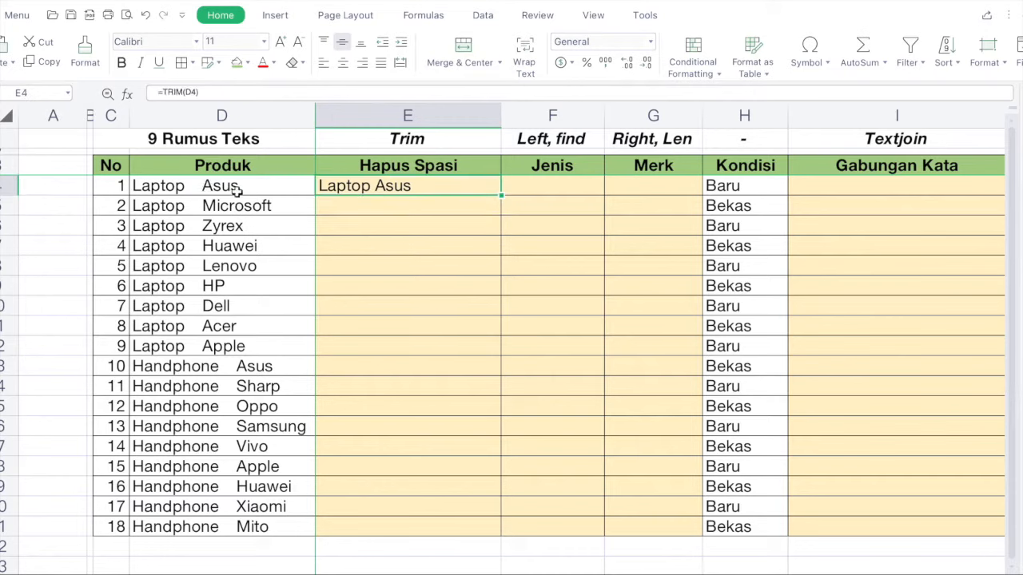
- Copy the TRIM formula from E4 and paste only the formula into E5:E21 of the Hapus Spasi column
{"action": "left_click", "coordinate": [237, 190]}
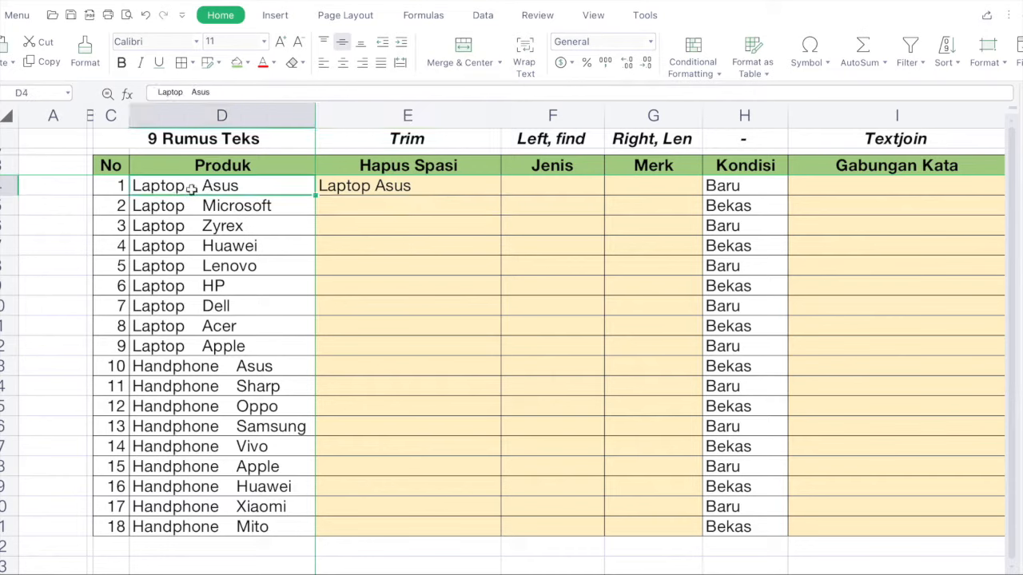
{"action": "left_click", "coordinate": [422, 183]}
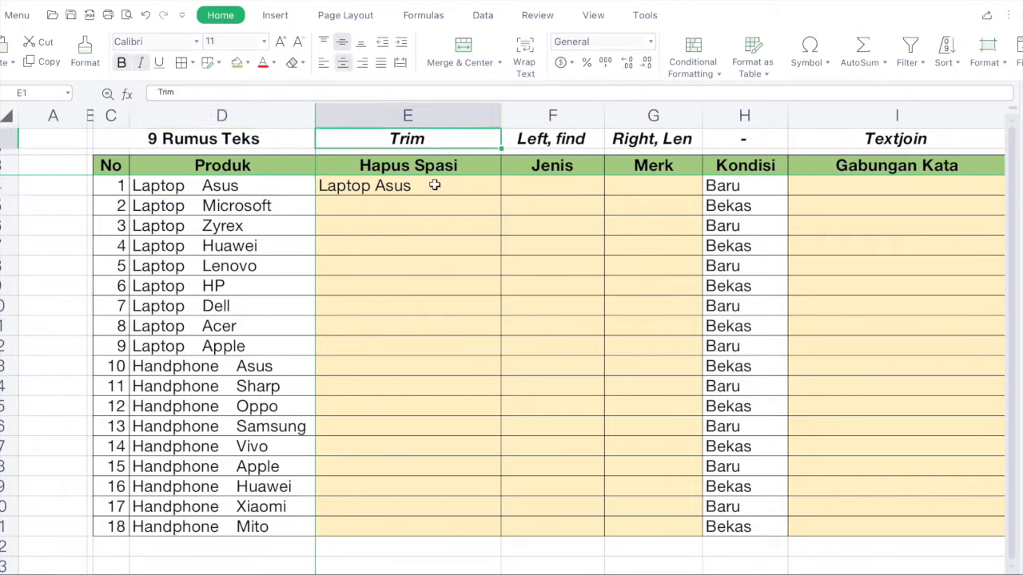
{"action": "key", "text": "ctrl+c"}
{"action": "key", "text": "Down"}
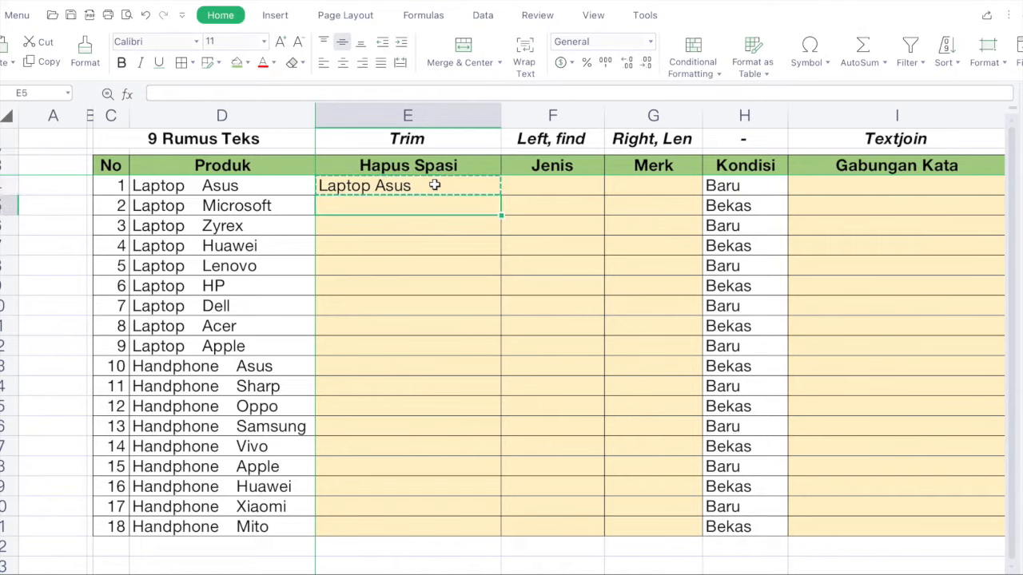
{"action": "left_click", "coordinate": [399, 526], "text": "shift"}
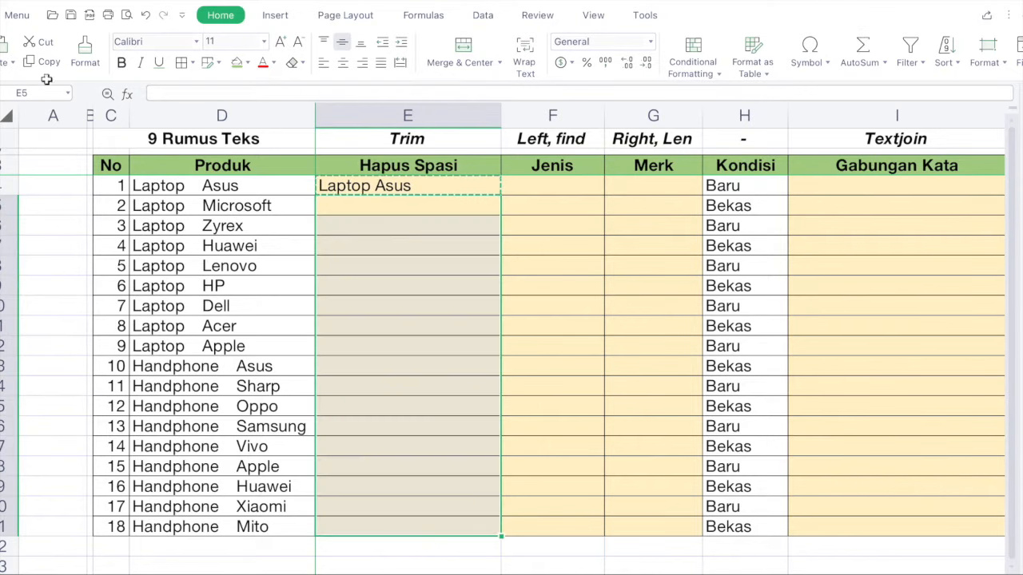
{"action": "left_click", "coordinate": [12, 67]}
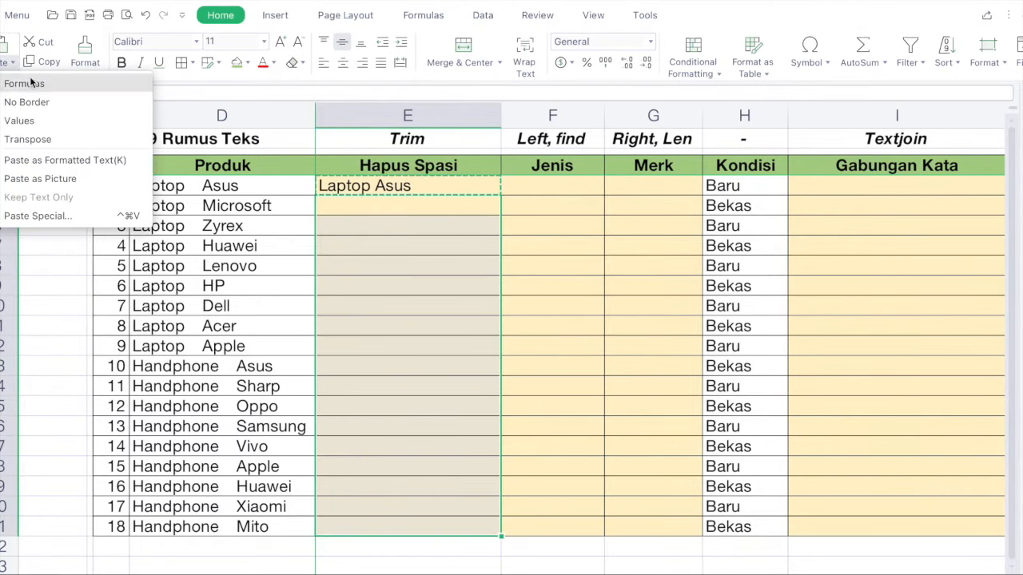
{"action": "left_click", "coordinate": [29, 83]}
{"action": "key", "text": "Escape"}
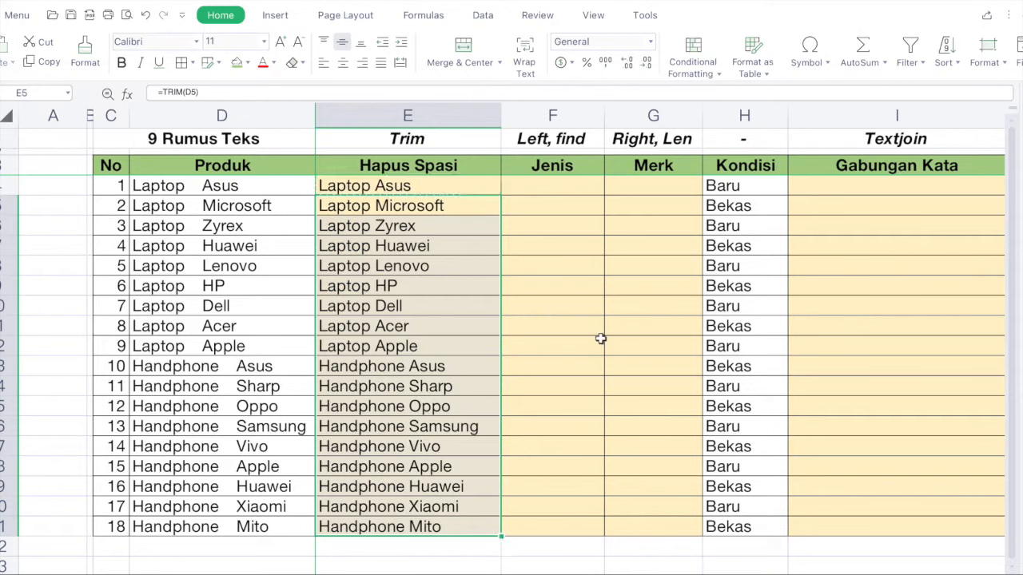
- Examine the Jenis column, its Left, find heading, and the Produk entries that supply its product type
{"action": "left_click", "coordinate": [596, 144]}
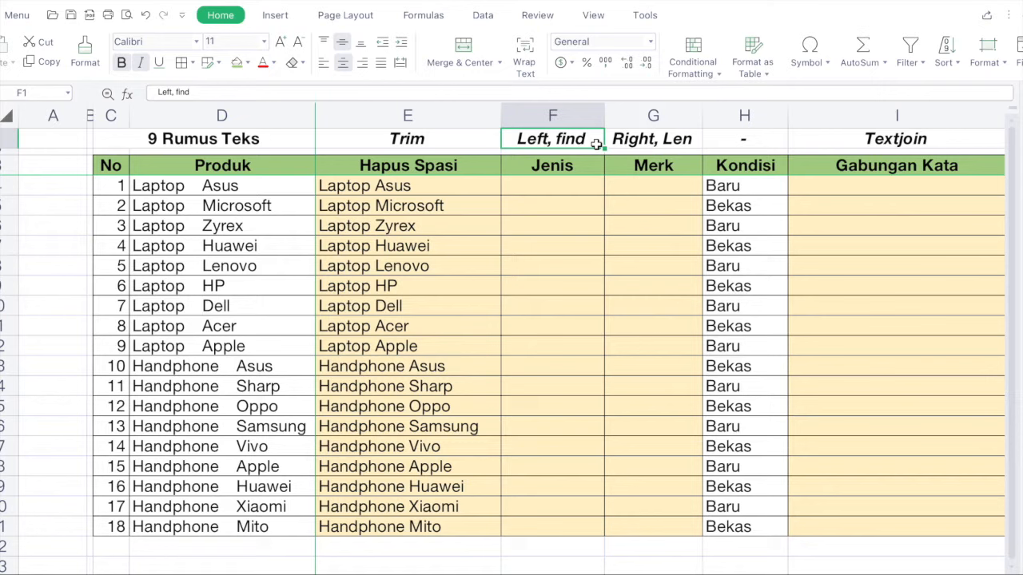
{"action": "left_click", "coordinate": [588, 99]}
{"action": "left_click", "coordinate": [583, 163]}
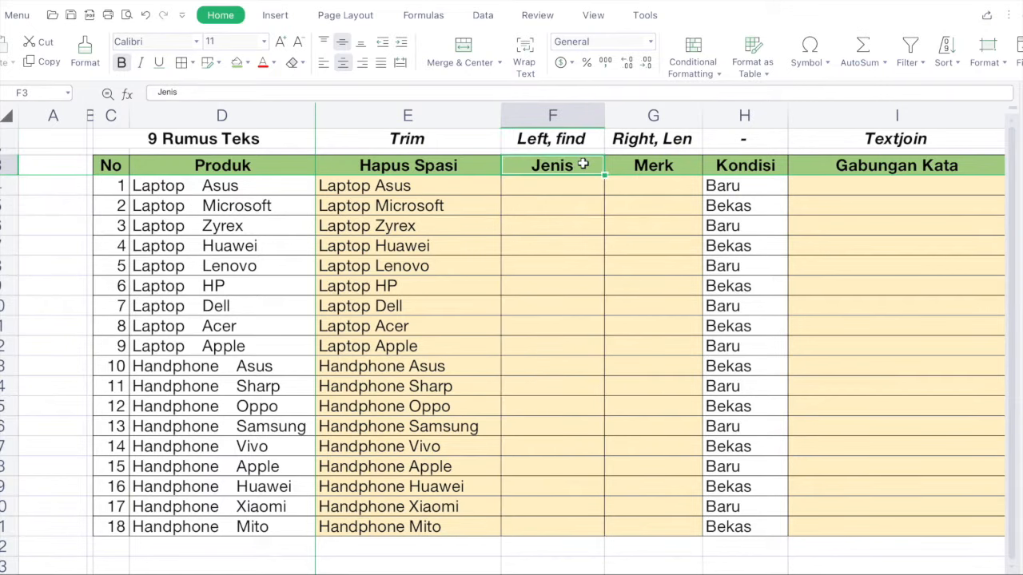
{"action": "left_click", "coordinate": [286, 164]}
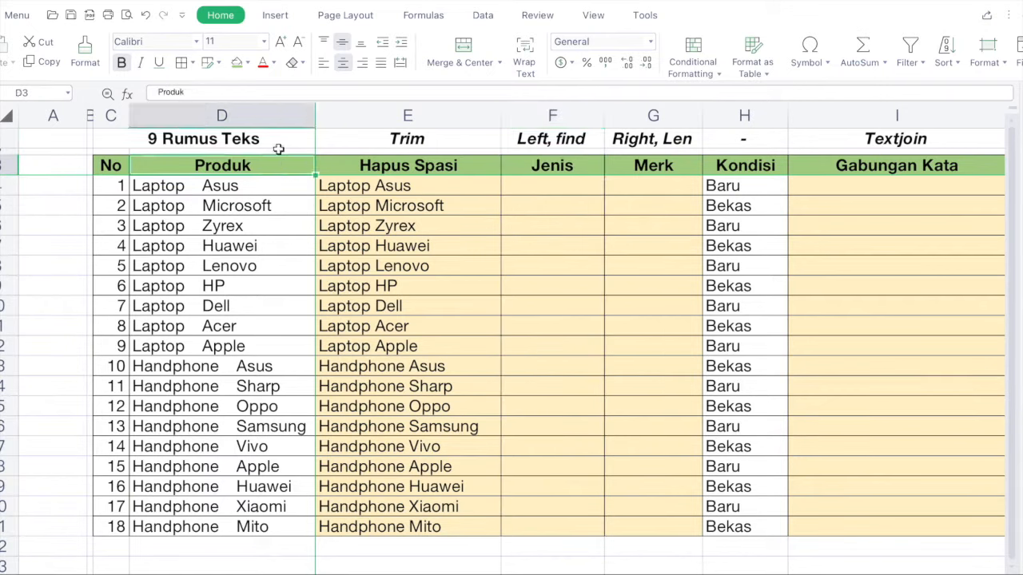
{"action": "left_click", "coordinate": [274, 109]}
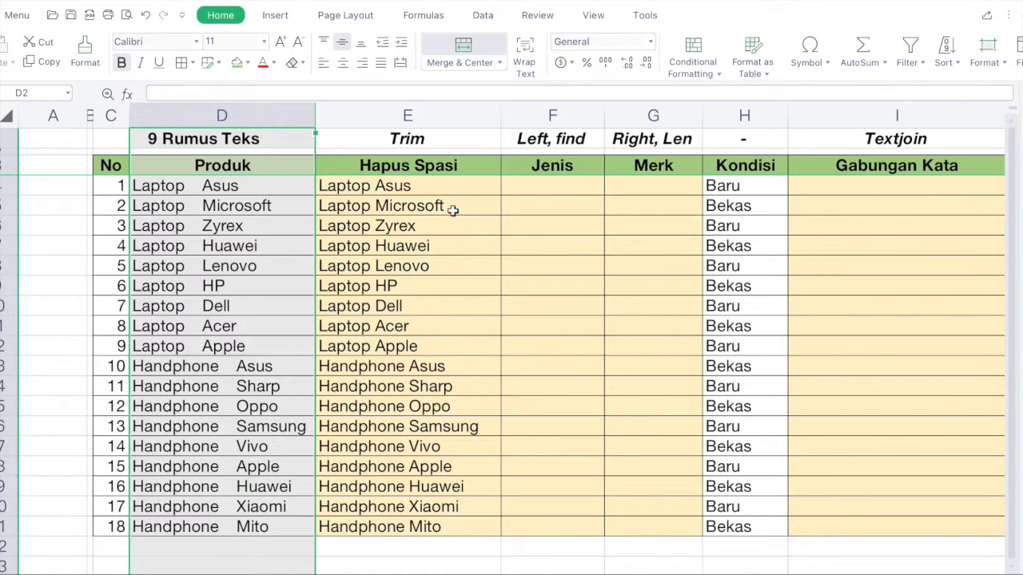
{"action": "left_click", "coordinate": [557, 186]}
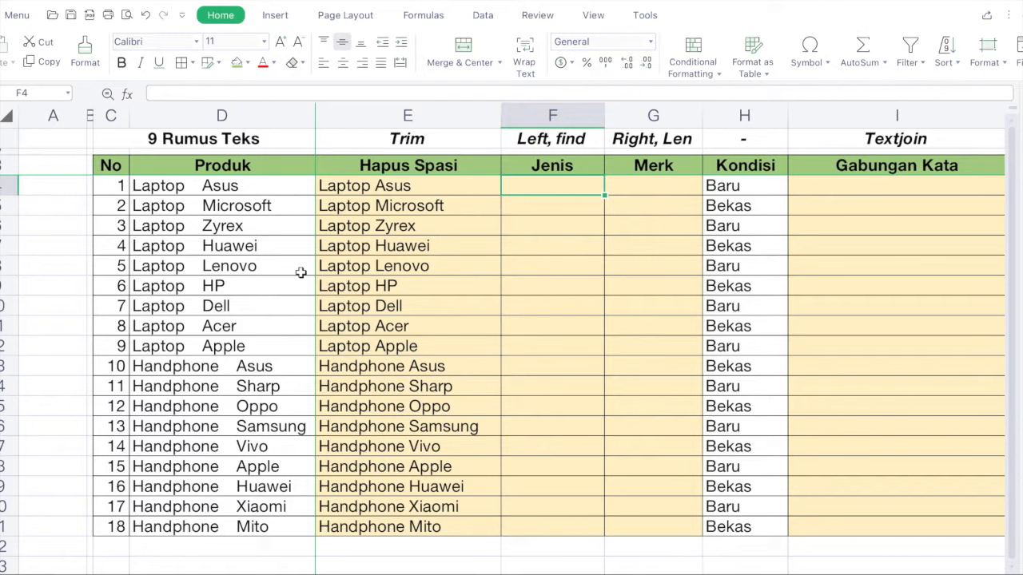
{"action": "left_click", "coordinate": [259, 189]}
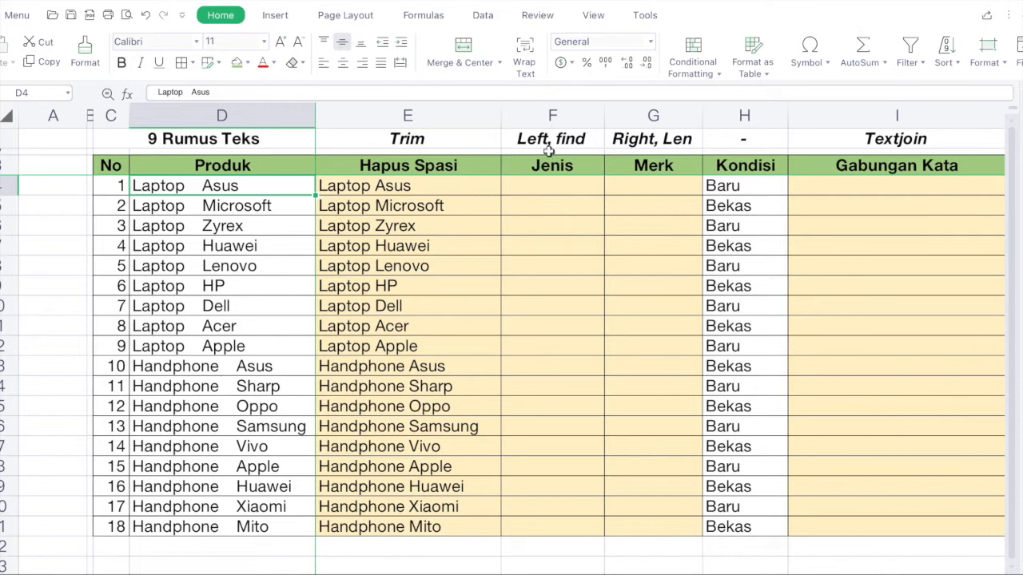
{"action": "left_click", "coordinate": [598, 138]}
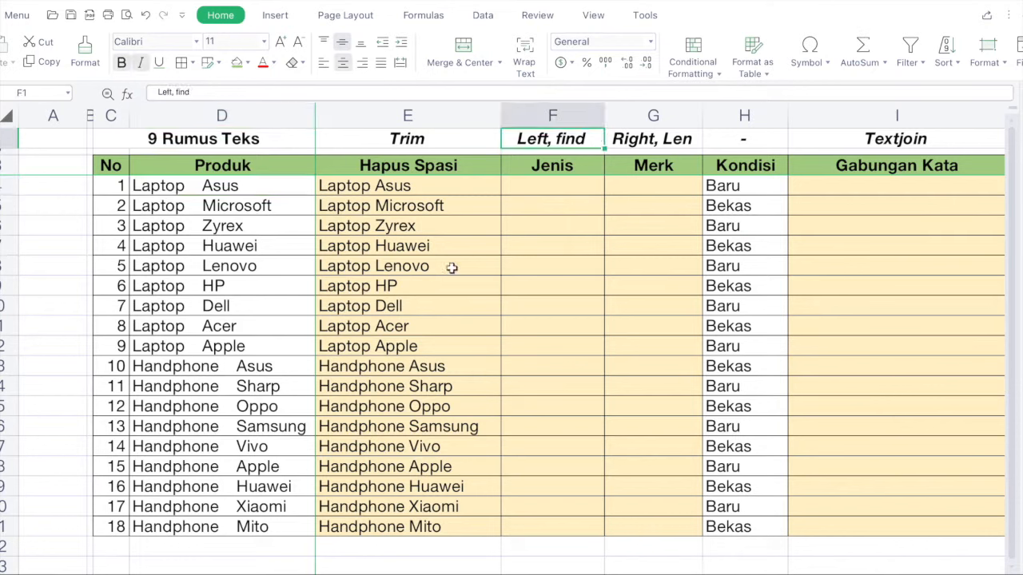
{"action": "left_click", "coordinate": [567, 186]}
{"action": "left_click", "coordinate": [554, 112]}
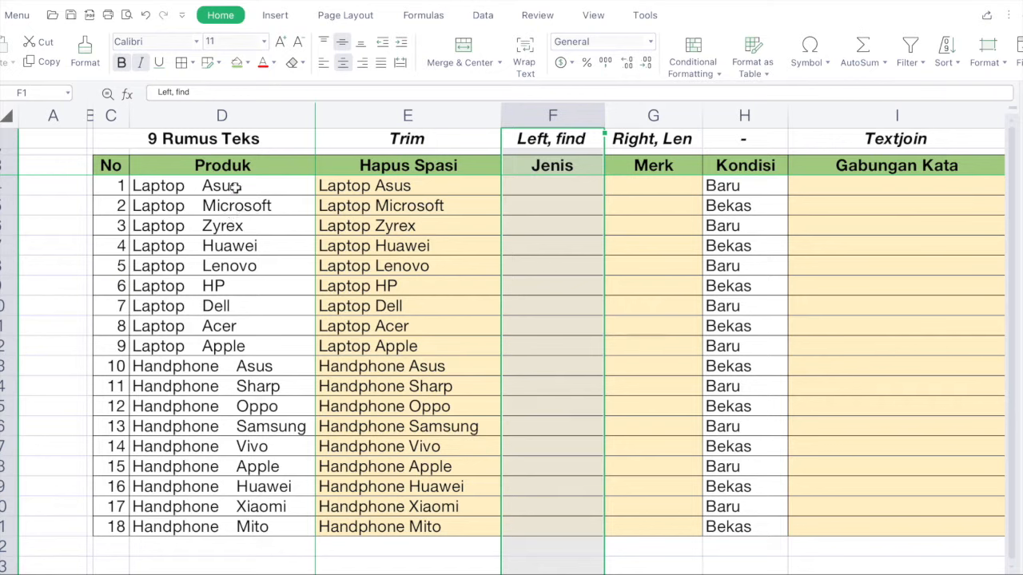
{"action": "left_click", "coordinate": [260, 113]}
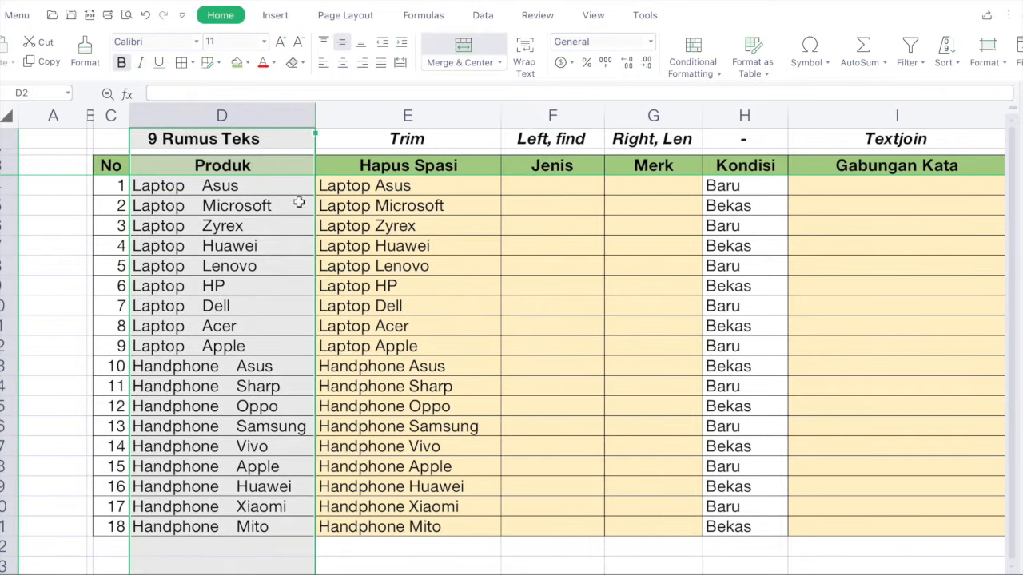
- Compare the Laptop entries in D5:D12 with the Handphone entries in D13:D21 of the Produk column
{"action": "left_click", "coordinate": [164, 200]}
{"action": "left_click", "coordinate": [201, 352], "text": "shift"}
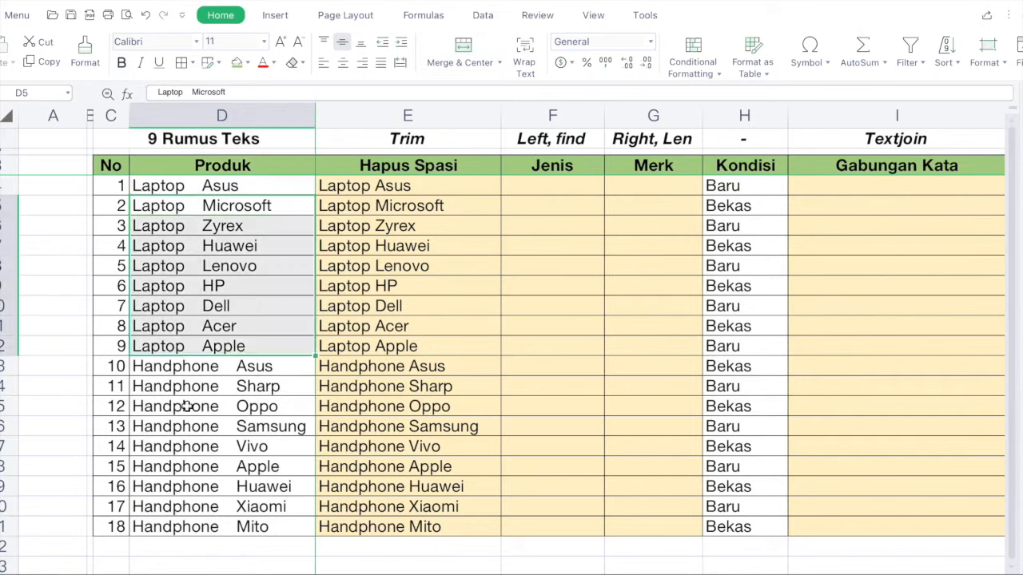
{"action": "left_click", "coordinate": [181, 372]}
{"action": "left_click", "coordinate": [182, 520], "text": "shift"}
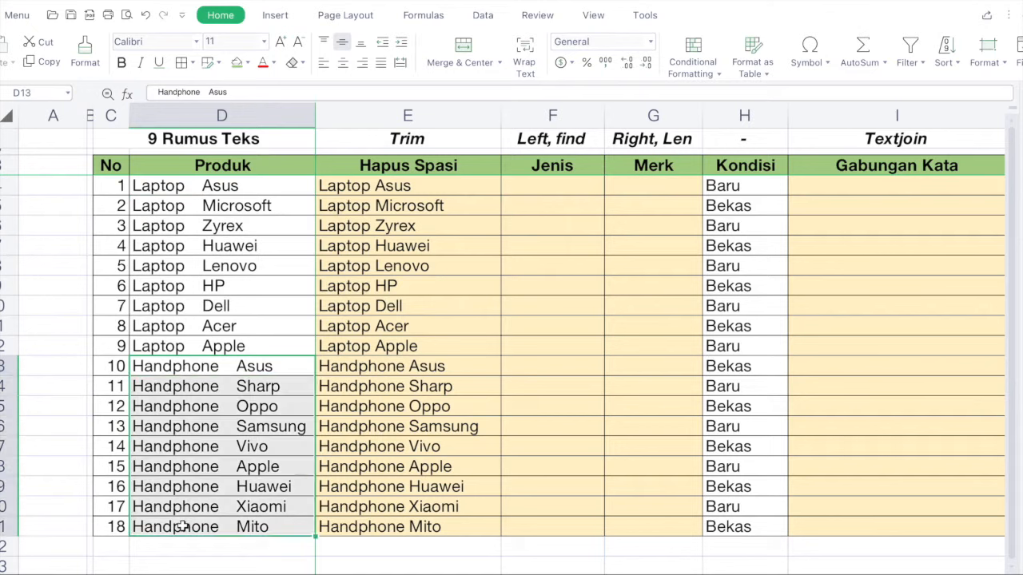
- Enter the formula =LEFT(D4,6) in cell F4 to extract the product type from the first product name
{"action": "left_click", "coordinate": [555, 186]}
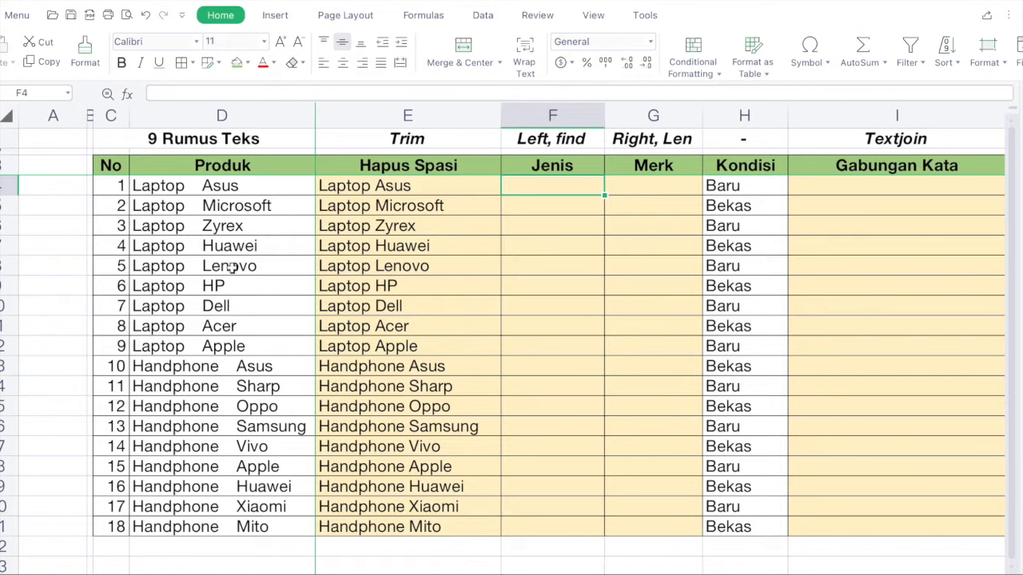
{"action": "type", "text": "="}
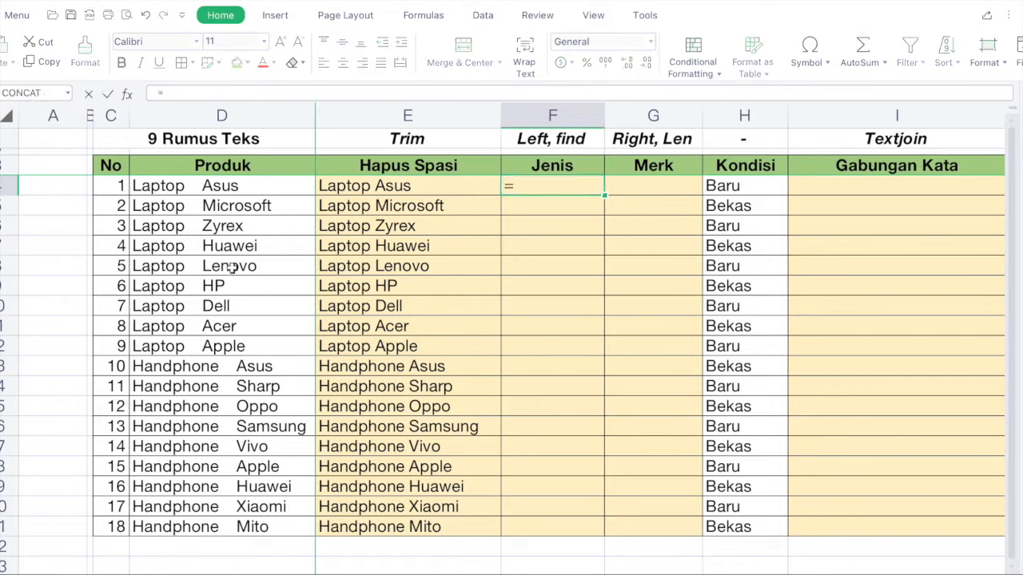
{"action": "type", "text": "left("}
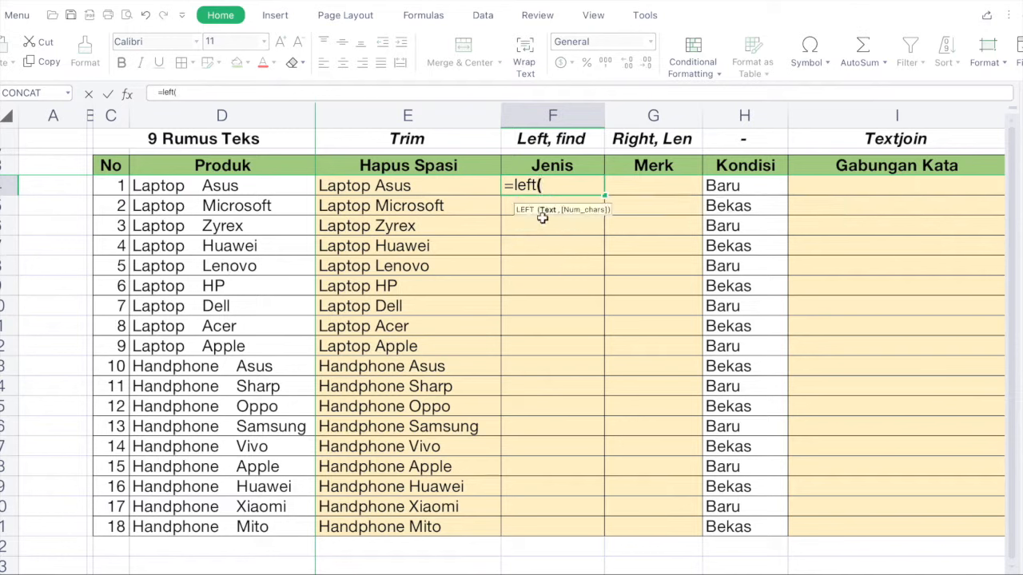
{"action": "left_click", "coordinate": [259, 186]}
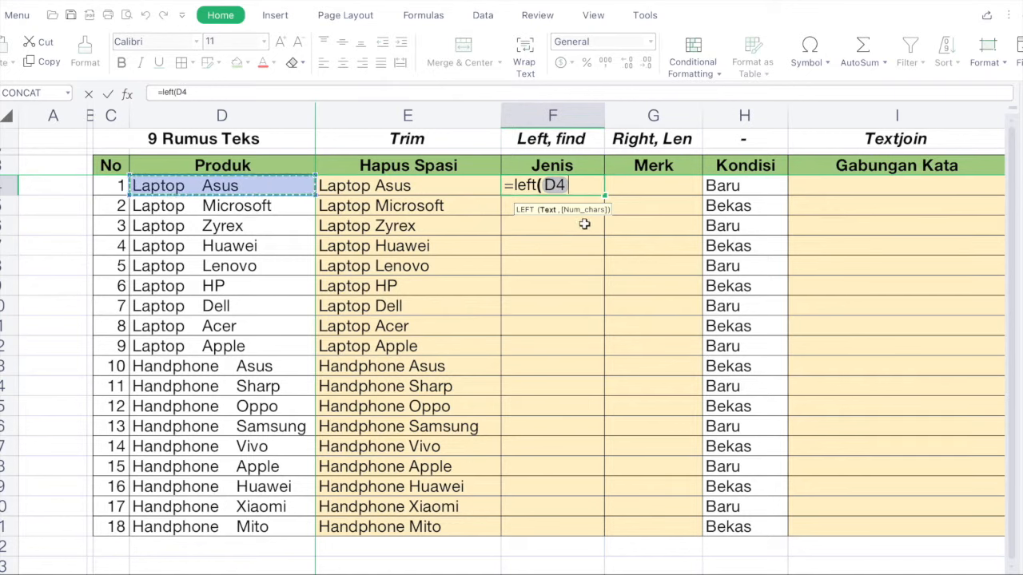
{"action": "type", "text": ","}
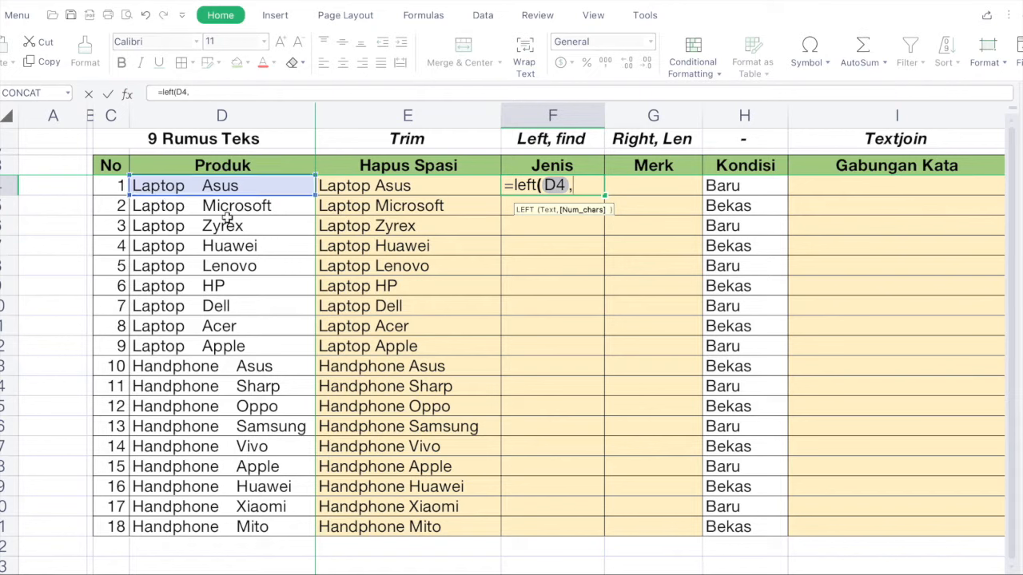
{"action": "type", "text": "6)"}
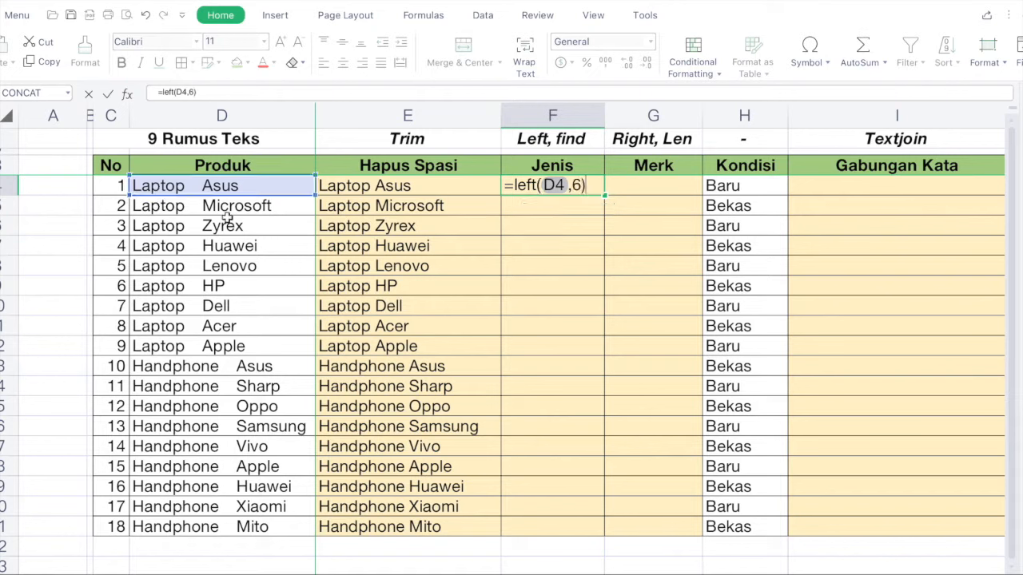
{"action": "key", "text": "Return"}
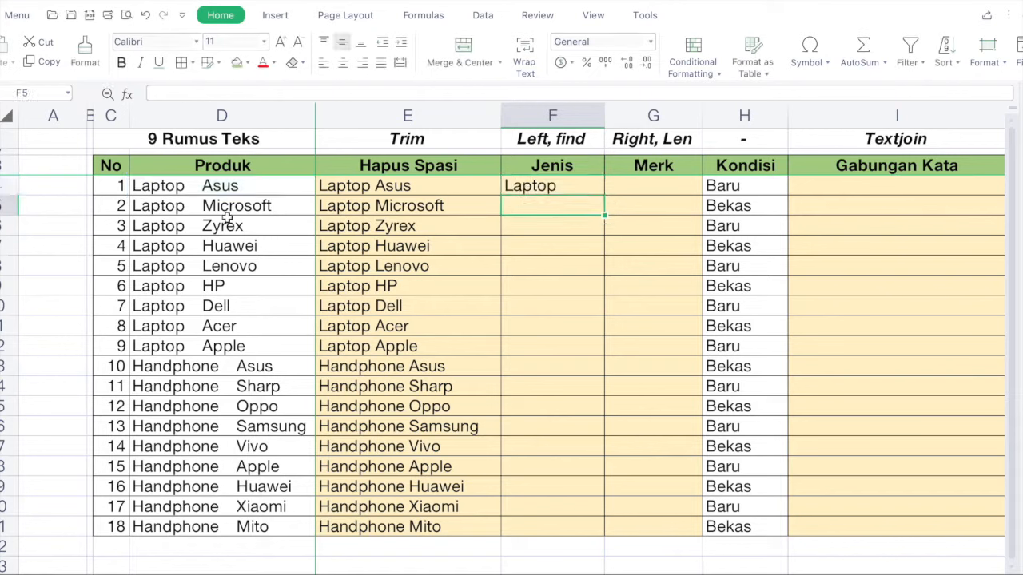
- Copy the LEFT formula from F4 and paste only the formula into F5:F21 of the Jenis column
{"action": "left_click", "coordinate": [547, 188]}
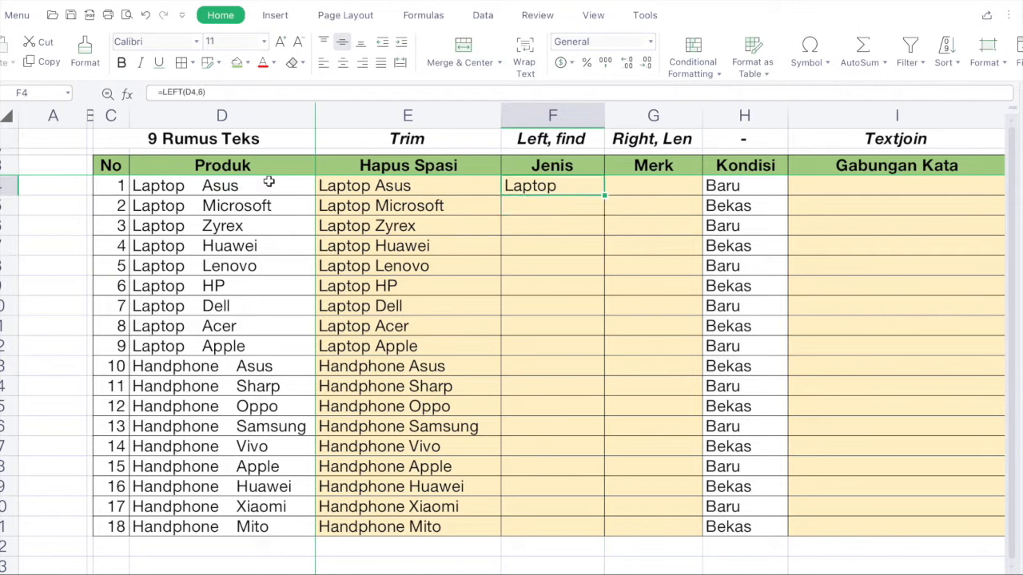
{"action": "left_click", "coordinate": [263, 108]}
{"action": "left_click", "coordinate": [272, 192]}
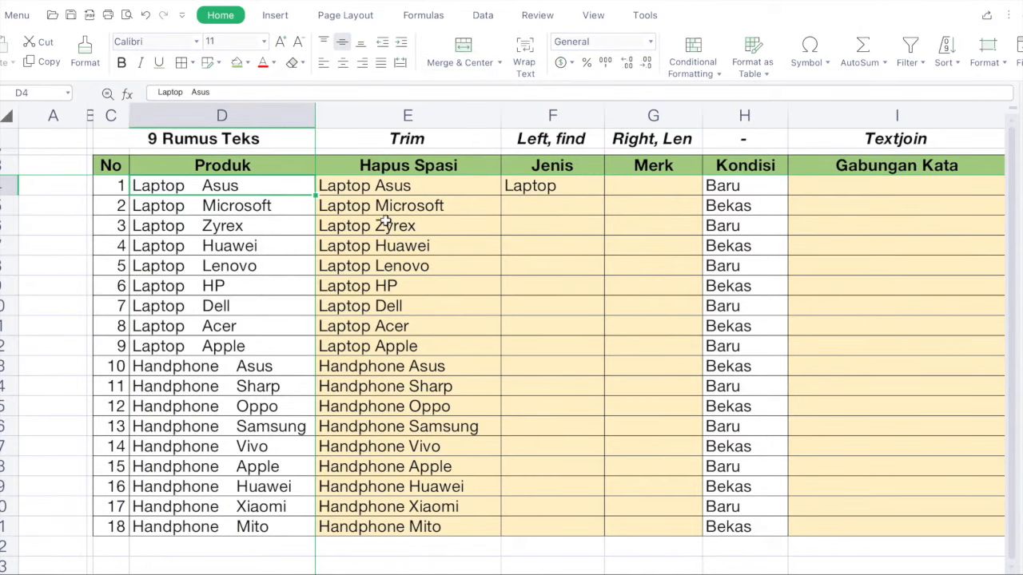
{"action": "left_click", "coordinate": [557, 186]}
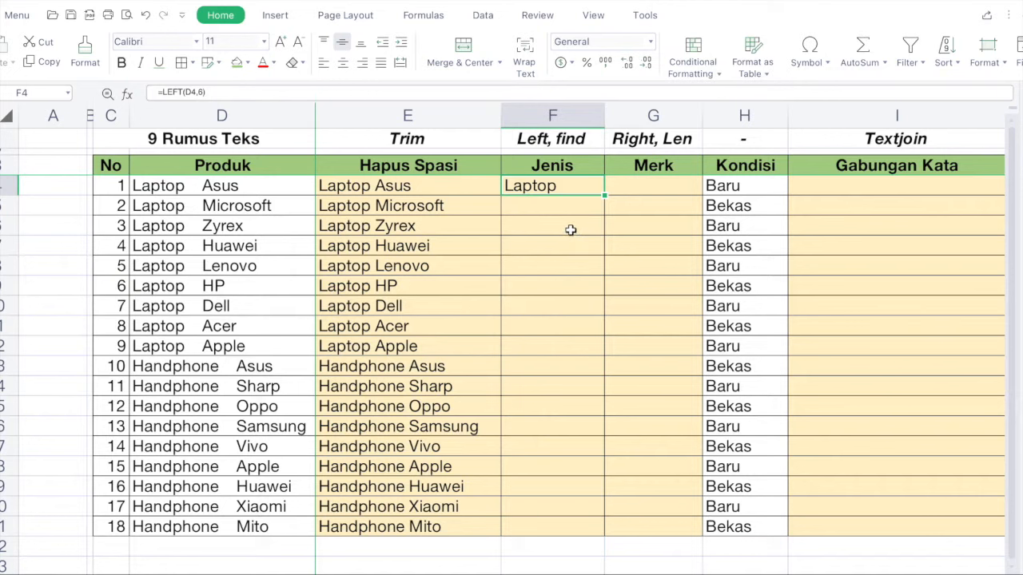
{"action": "key", "text": "ctrl+c"}
{"action": "left_click", "coordinate": [557, 202]}
{"action": "left_click", "coordinate": [539, 526], "text": "shift"}
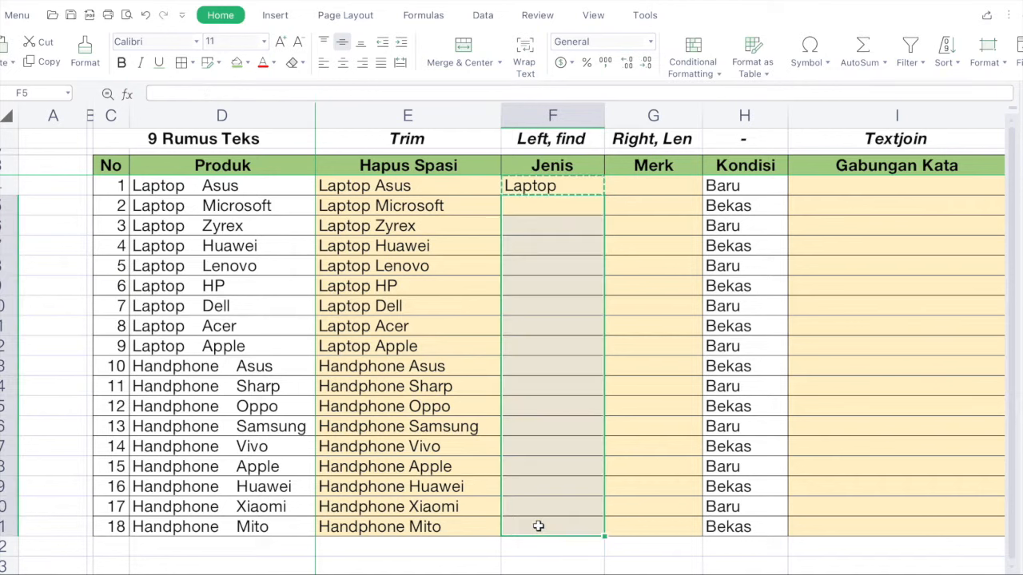
{"action": "left_click", "coordinate": [14, 63]}
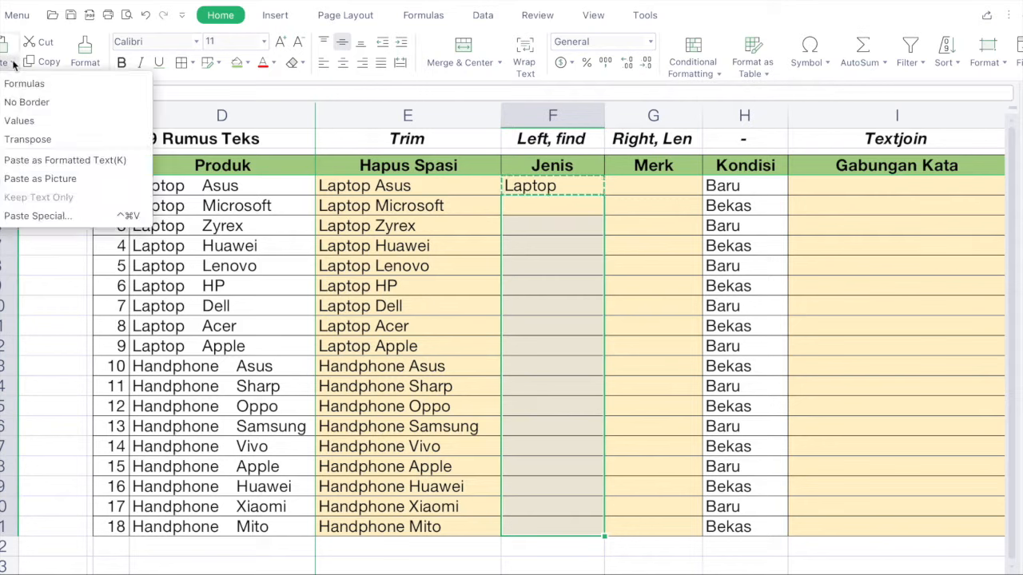
{"action": "left_click", "coordinate": [46, 83]}
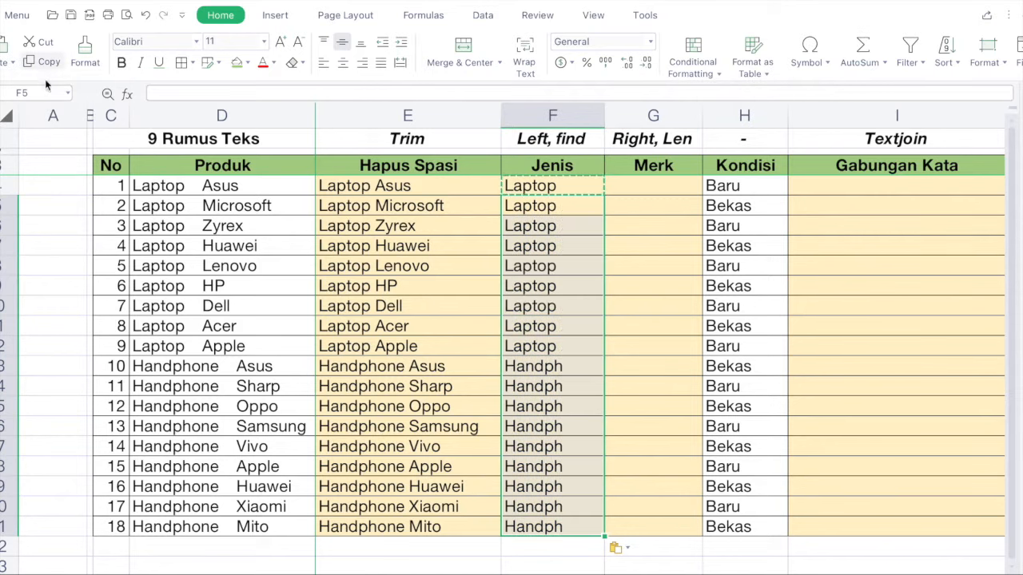
- Examine the extracted types in the Laptop and Handphone rows of the Jenis column and its Left, find heading
{"action": "left_click", "coordinate": [564, 367]}
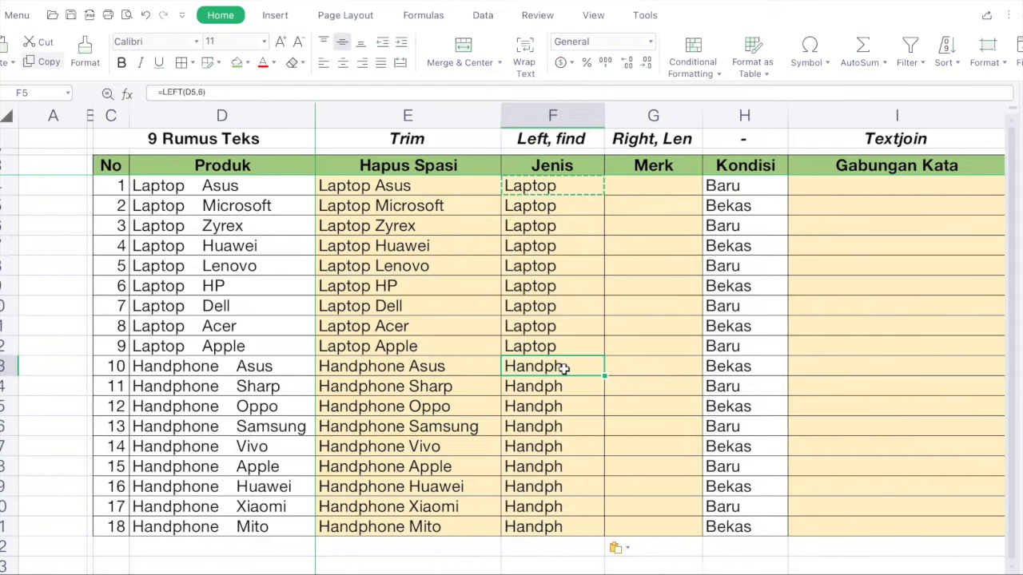
{"action": "left_click", "coordinate": [564, 192]}
{"action": "left_click", "coordinate": [577, 347], "text": "shift"}
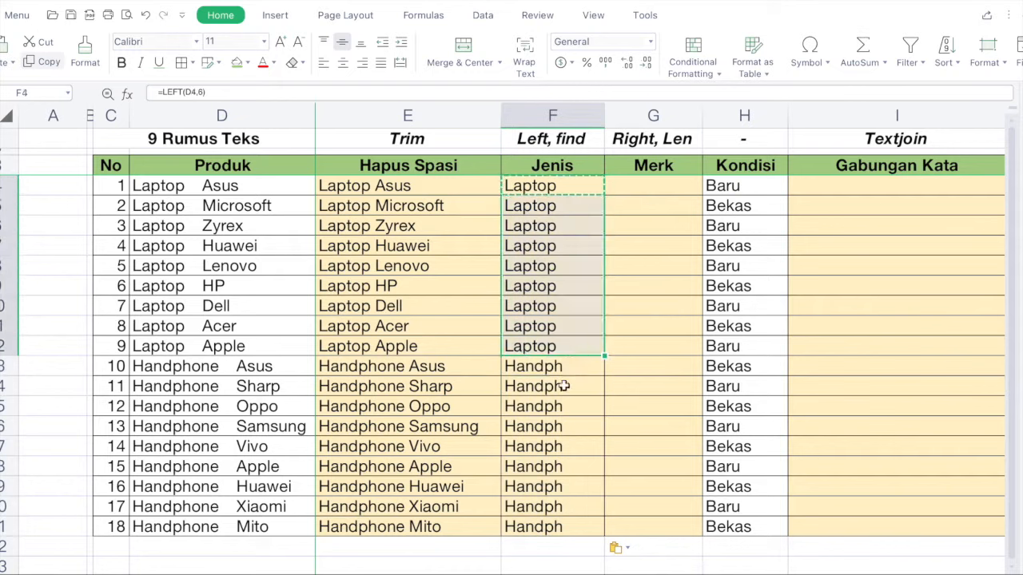
{"action": "left_click", "coordinate": [575, 367]}
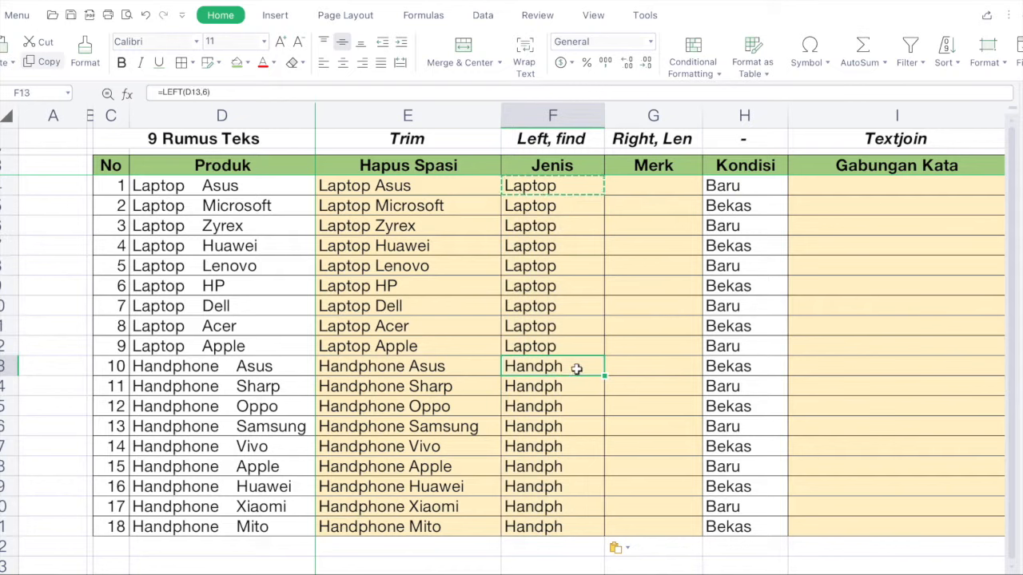
{"action": "left_click", "coordinate": [575, 533], "text": "shift"}
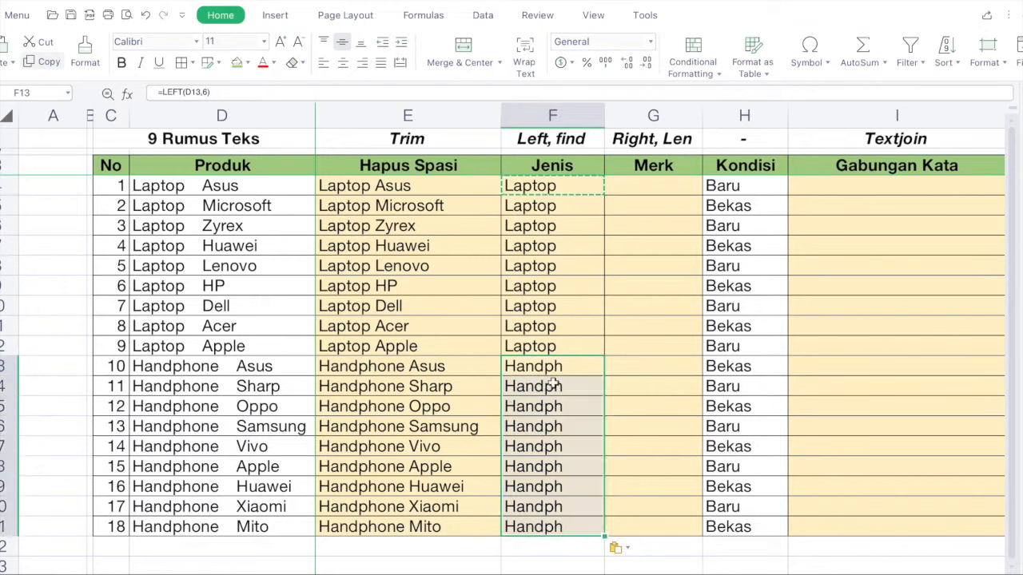
{"action": "left_click", "coordinate": [562, 185]}
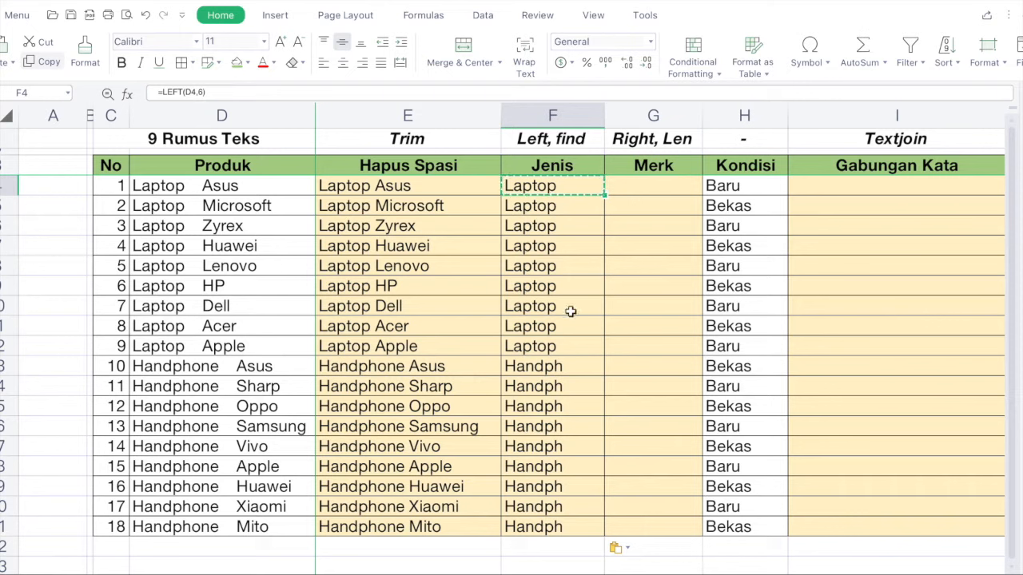
{"action": "left_click", "coordinate": [563, 366]}
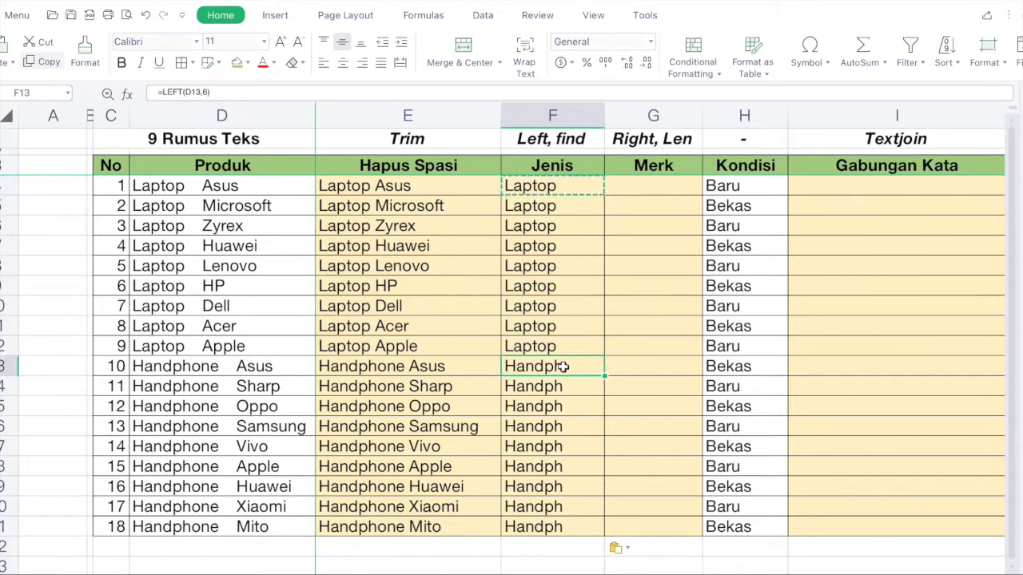
{"action": "left_click", "coordinate": [572, 529], "text": "shift"}
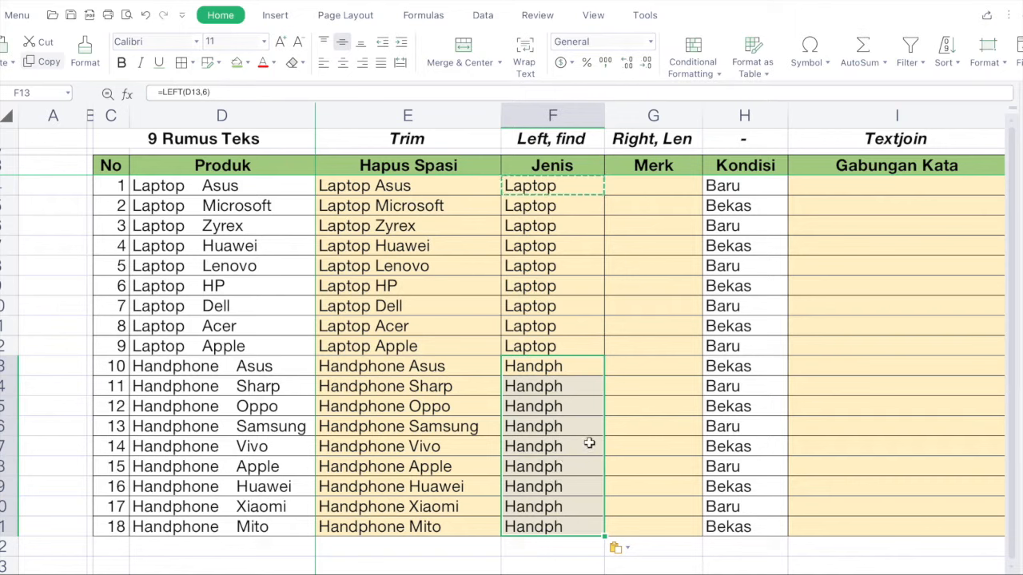
{"action": "left_click", "coordinate": [569, 184]}
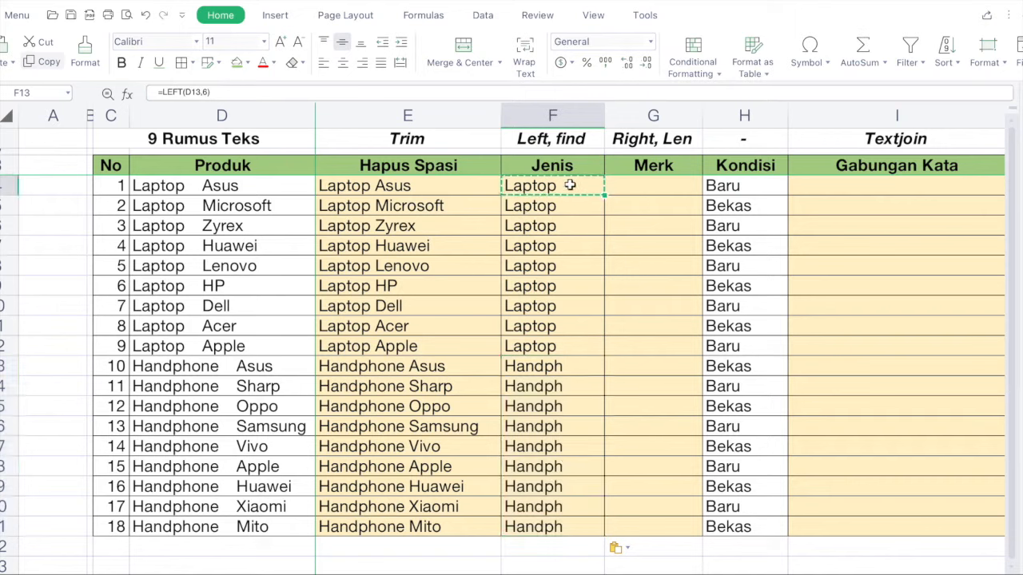
{"action": "left_click", "coordinate": [584, 526], "text": "shift"}
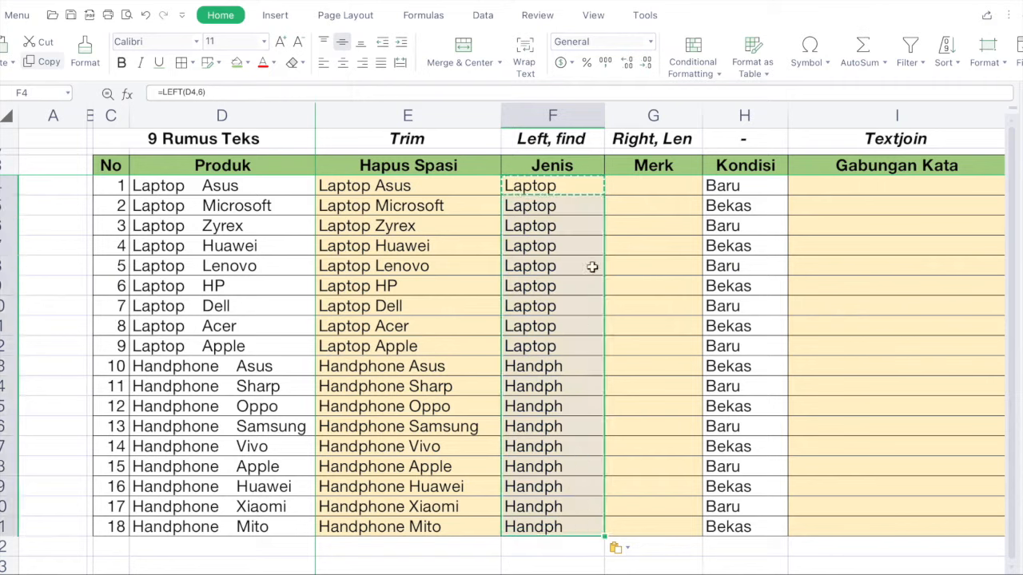
{"action": "left_click", "coordinate": [588, 144]}
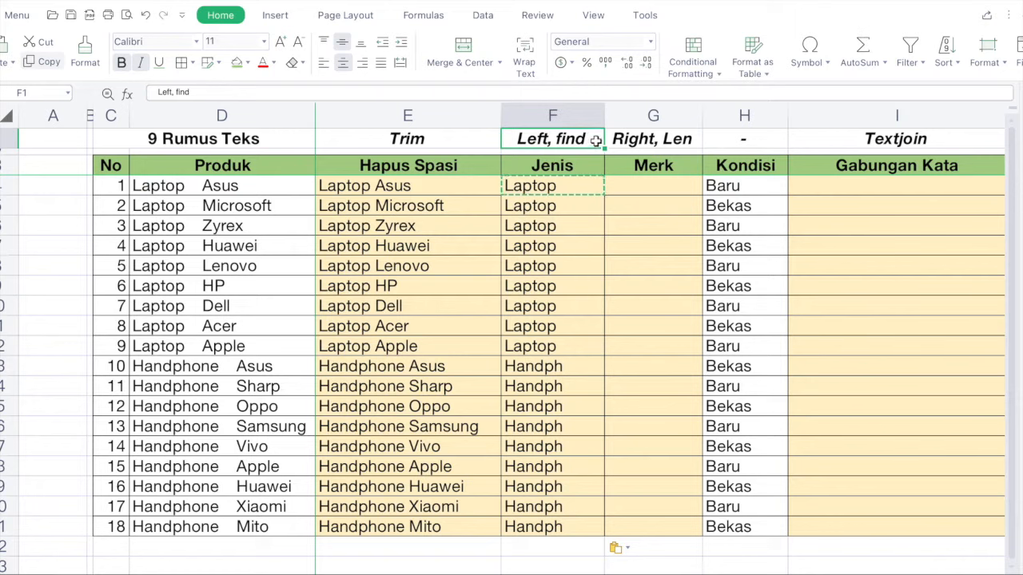
- Clear the LEFT formulas from F4:F21 of the Jenis column
{"action": "left_click", "coordinate": [580, 184]}
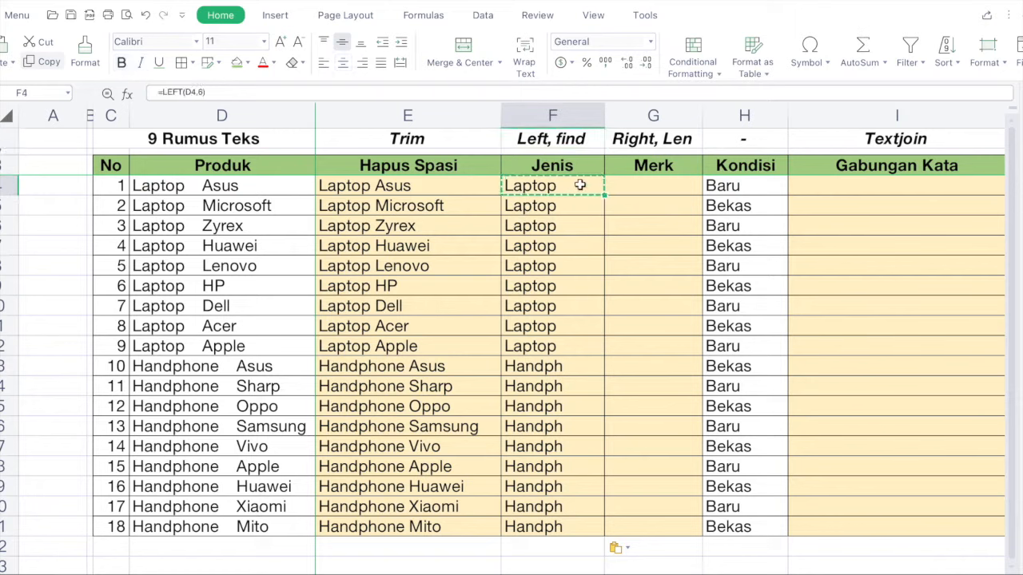
{"action": "left_click", "coordinate": [568, 524], "text": "shift"}
{"action": "key", "text": "Delete"}
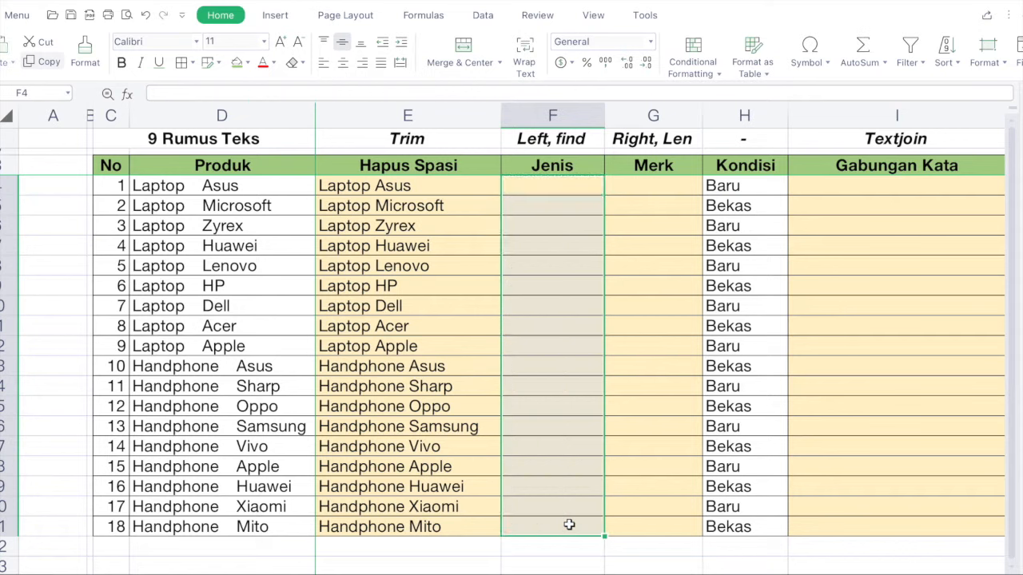
- Enter the formula =FIND(" ",E4) in cell F4 to locate the space in the first trimmed product name
{"action": "left_click", "coordinate": [593, 141]}
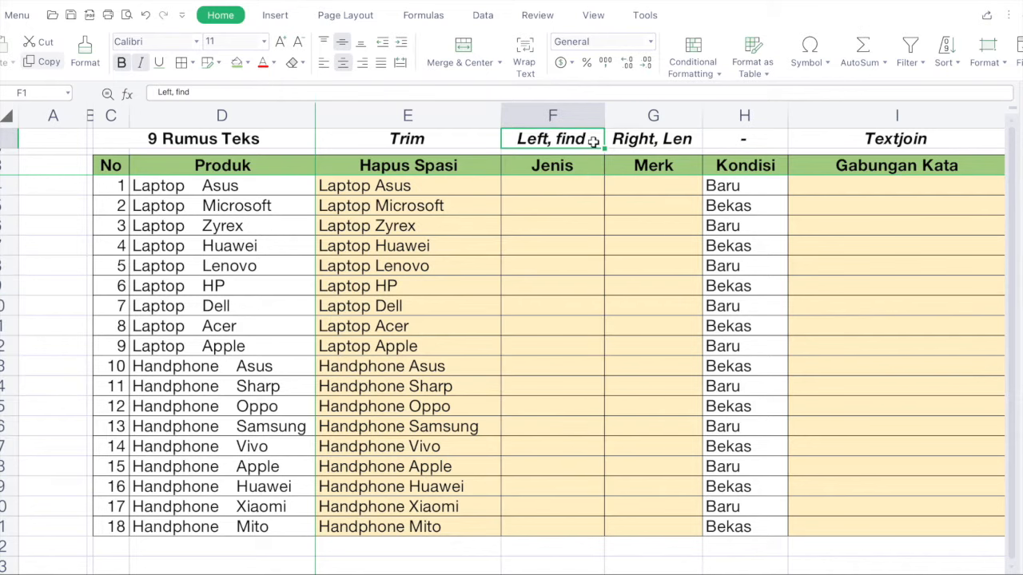
{"action": "left_click", "coordinate": [559, 185]}
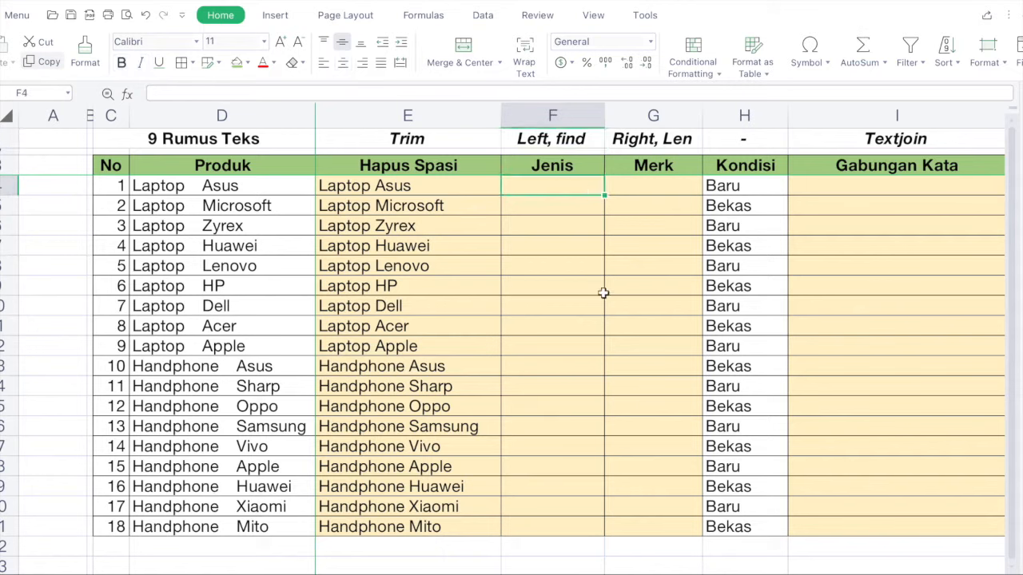
{"action": "type", "text": "=find"}
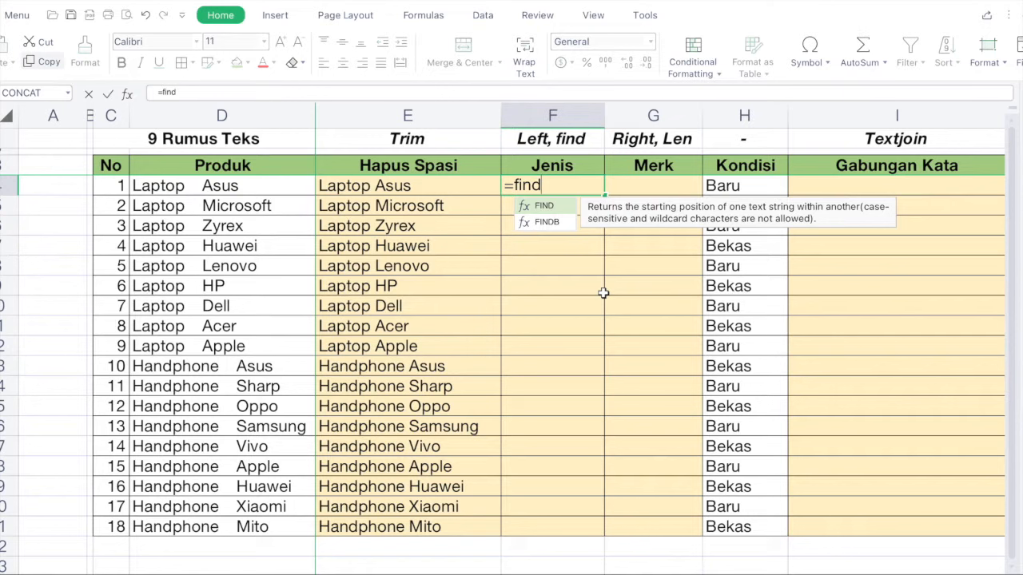
{"action": "type", "text": "("}
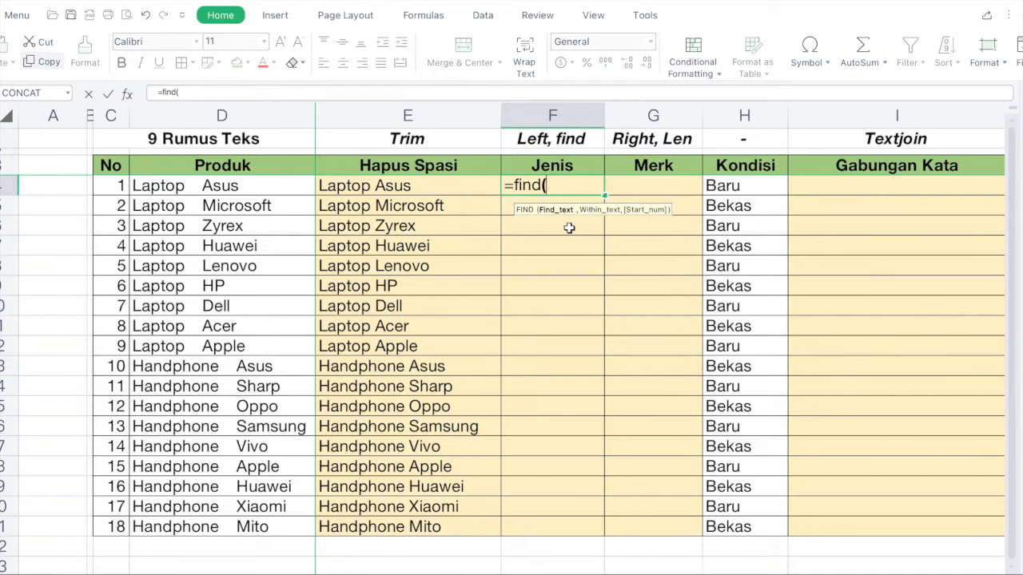
{"action": "type", "text": "\""}
{"action": "key", "text": "BackSpace"}
{"action": "type", "text": "\" \""}
{"action": "type", "text": ","}
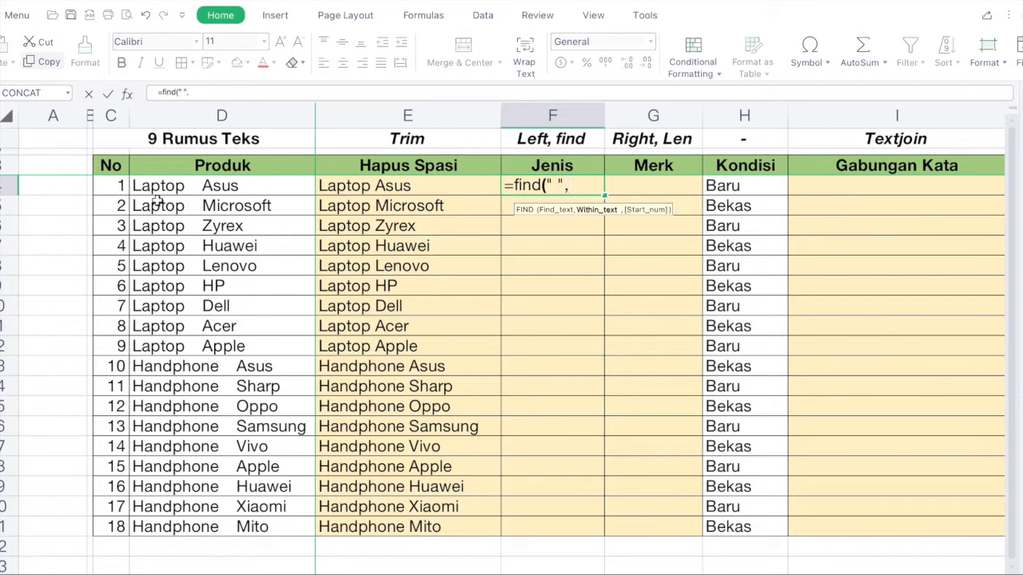
{"action": "left_click", "coordinate": [253, 184]}
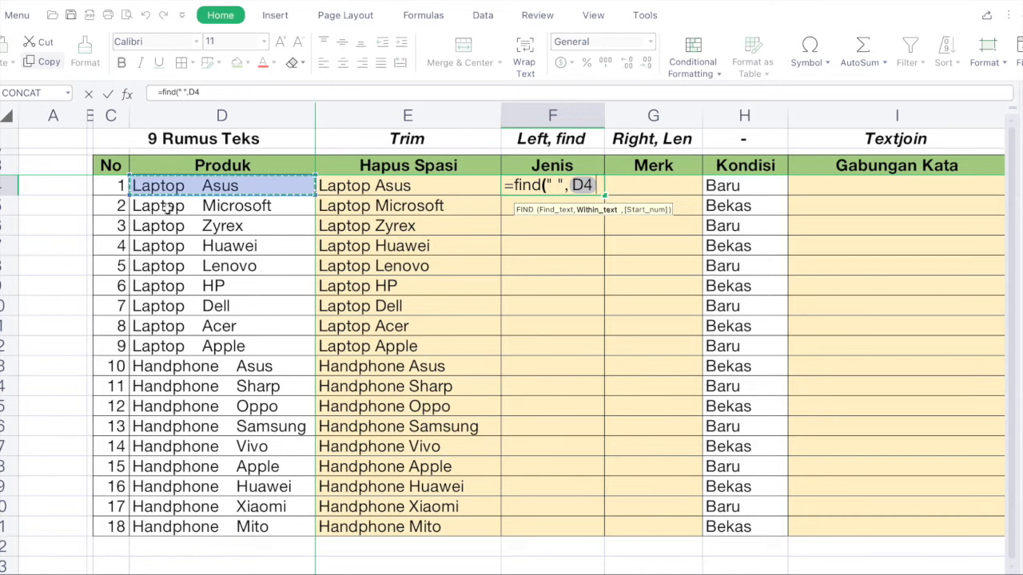
{"action": "left_click", "coordinate": [449, 185]}
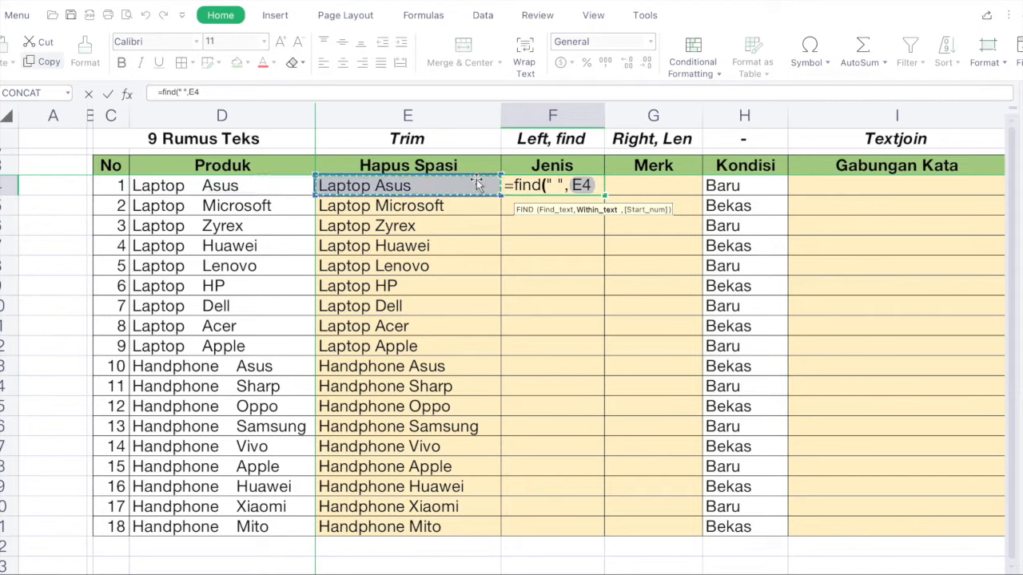
{"action": "type", "text": ")"}
{"action": "key", "text": "Return"}
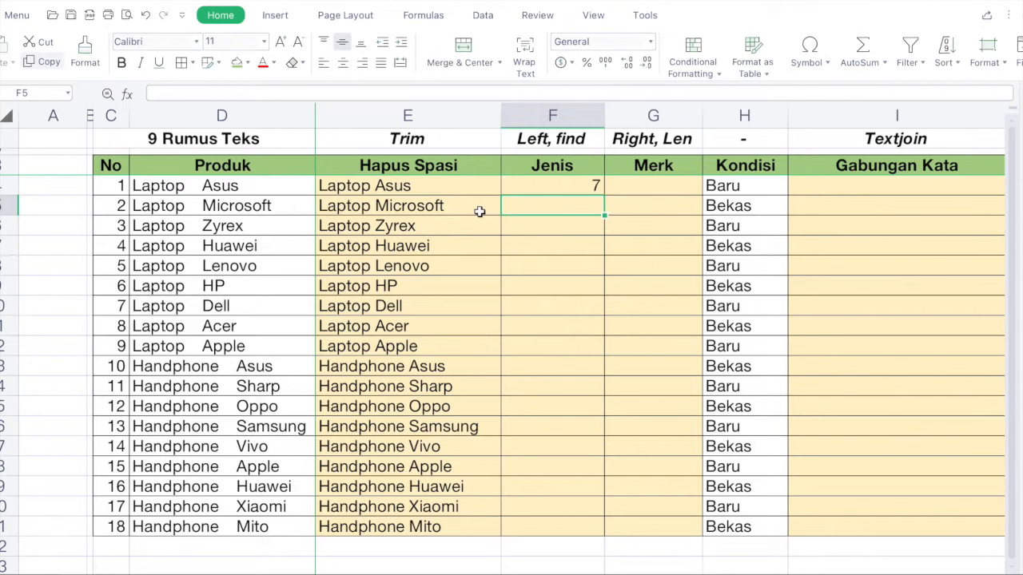
- Copy the FIND formula from F4 and paste it into F5:F21 of the Jenis column
{"action": "left_click", "coordinate": [575, 186]}
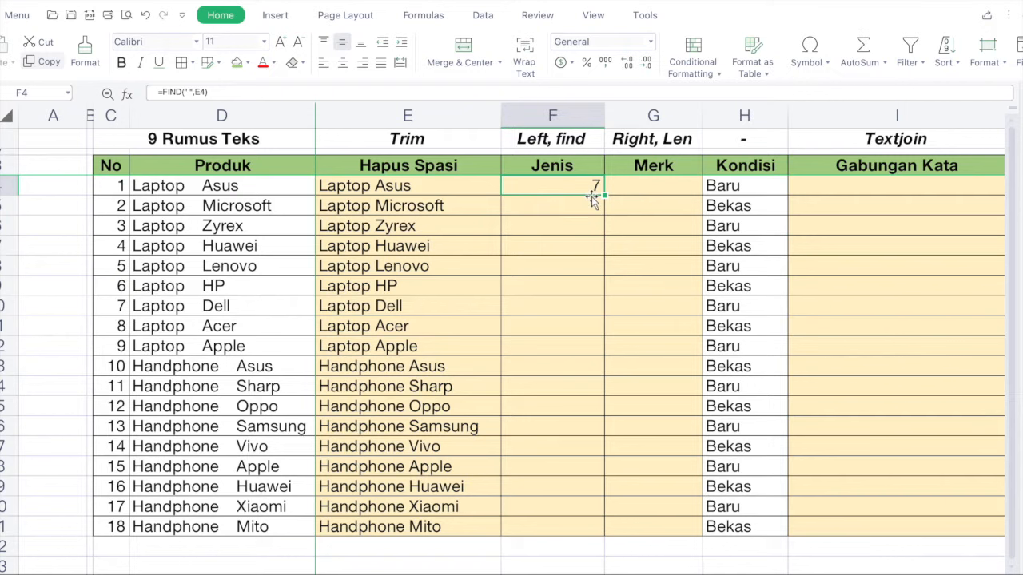
{"action": "left_click", "coordinate": [418, 190]}
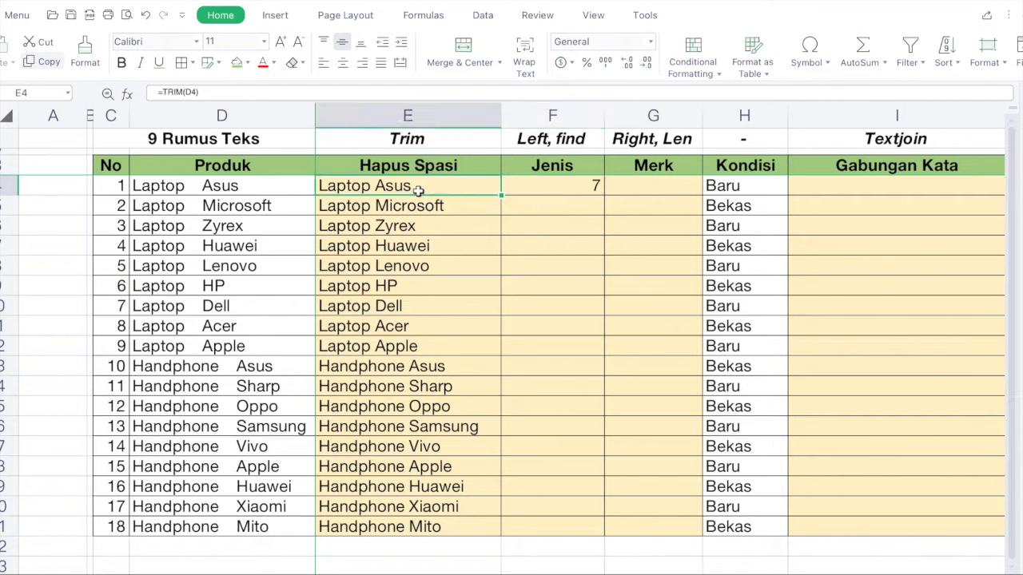
{"action": "left_click", "coordinate": [564, 188]}
{"action": "key", "text": "ctrl+c"}
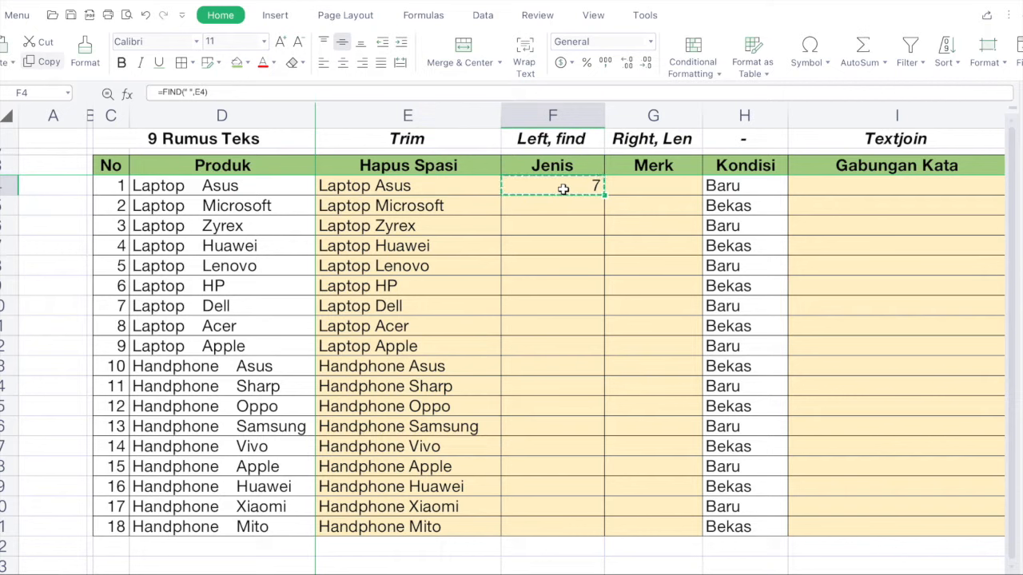
{"action": "key", "text": "Right"}
{"action": "key", "text": "Down"}
{"action": "key", "text": "Left"}
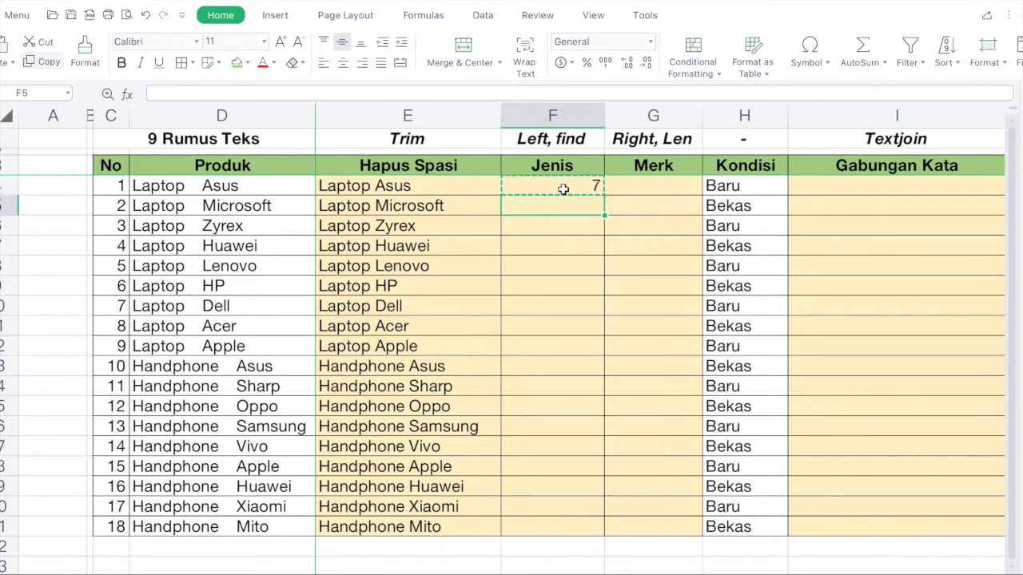
{"action": "left_click", "coordinate": [555, 519], "text": "shift"}
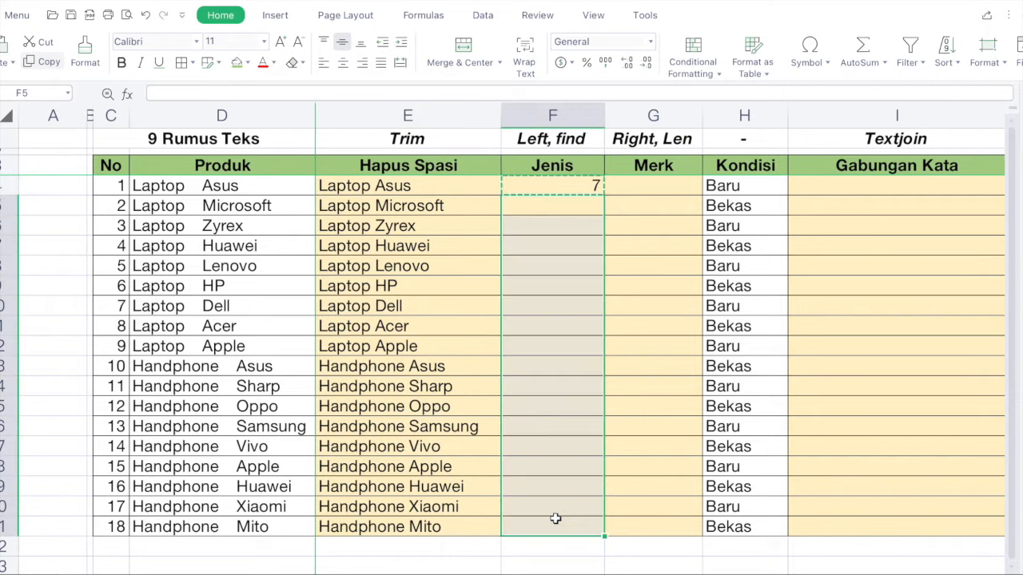
{"action": "key", "text": "ctrl+v"}
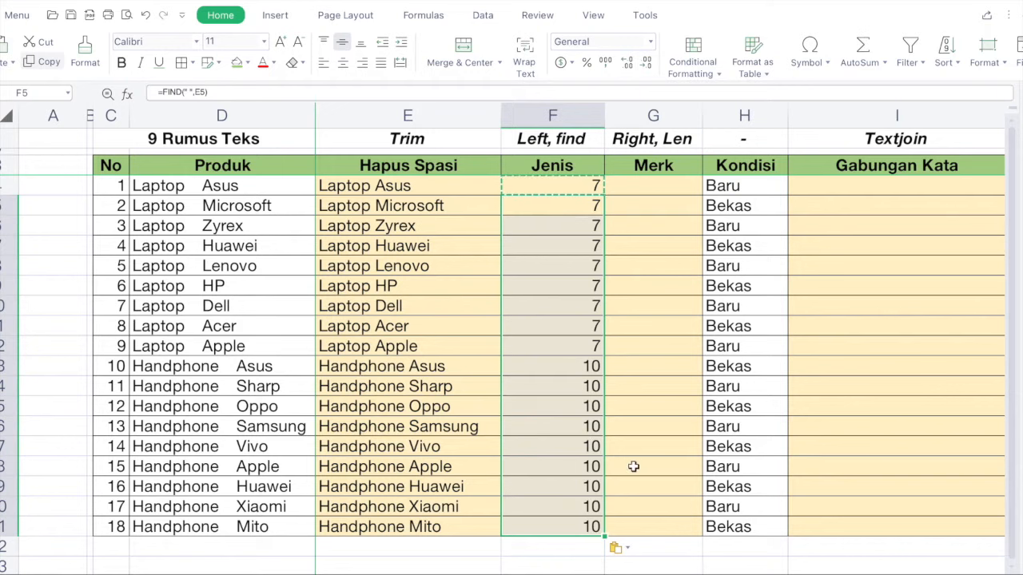
- Examine the space positions found for the Laptop rows and the Handphone rows in the Jenis column
{"action": "left_click", "coordinate": [565, 188]}
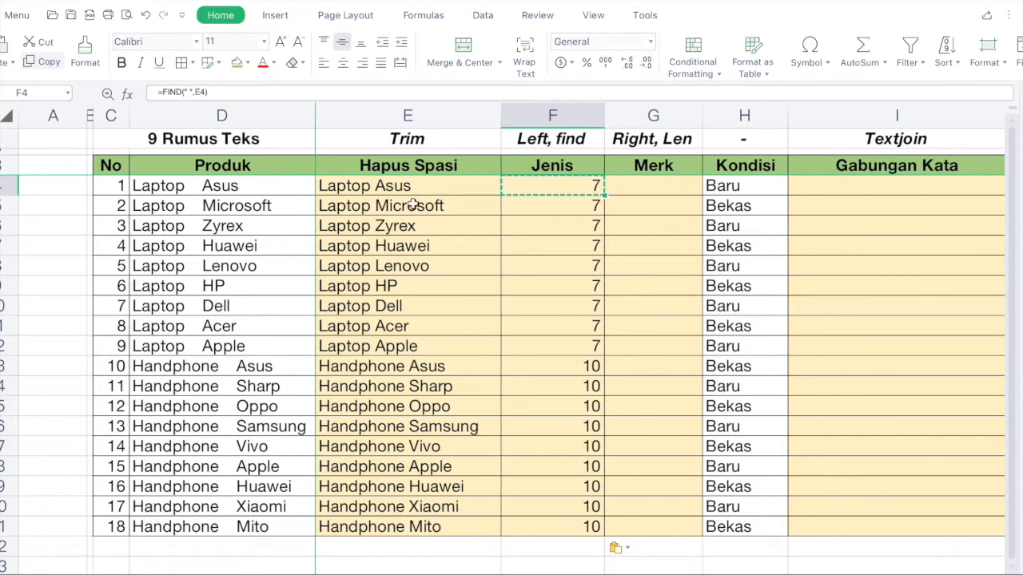
{"action": "left_click", "coordinate": [562, 348], "text": "shift"}
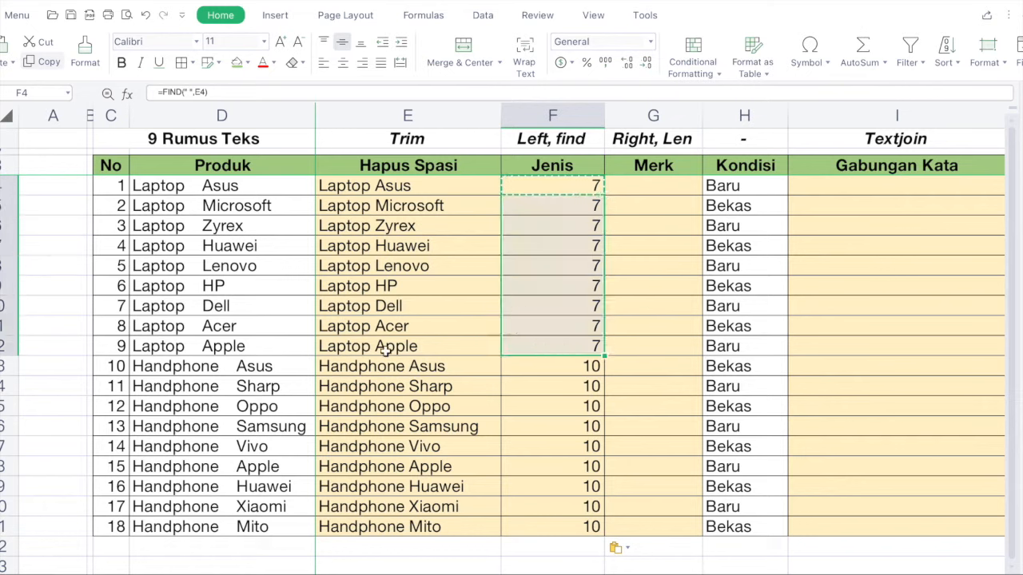
{"action": "left_click", "coordinate": [548, 365]}
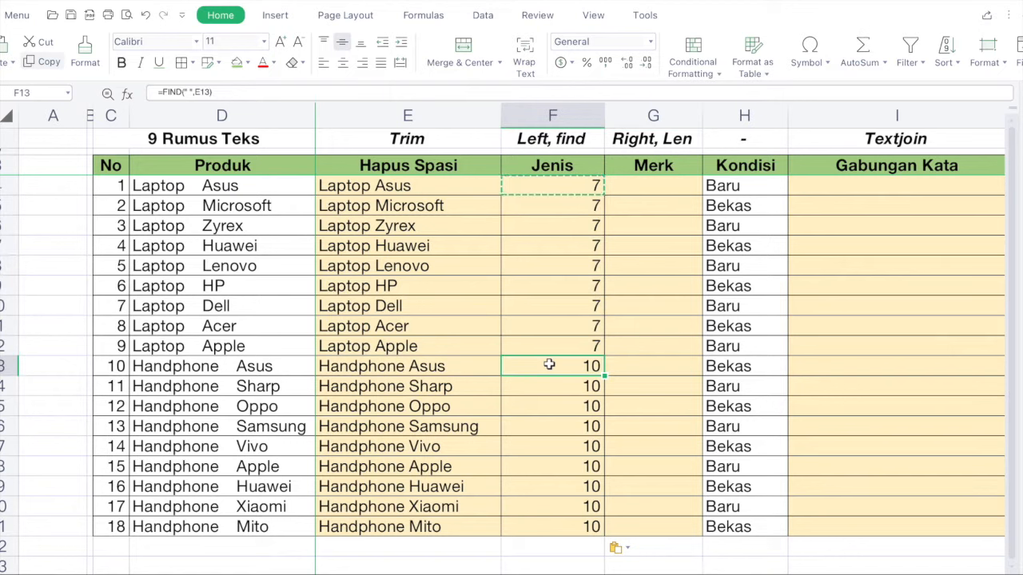
{"action": "left_click", "coordinate": [565, 531], "text": "shift"}
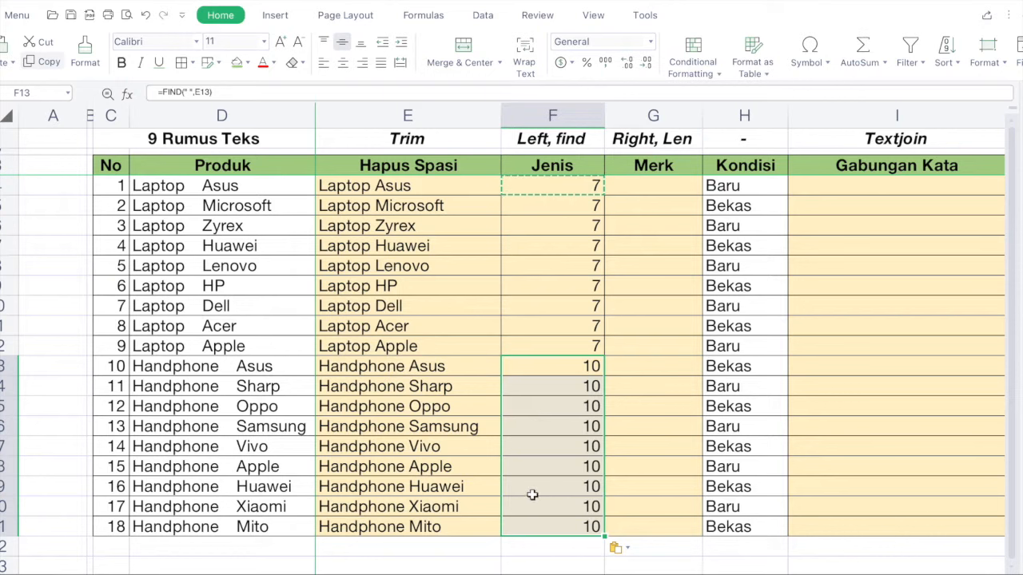
{"action": "left_click", "coordinate": [597, 138]}
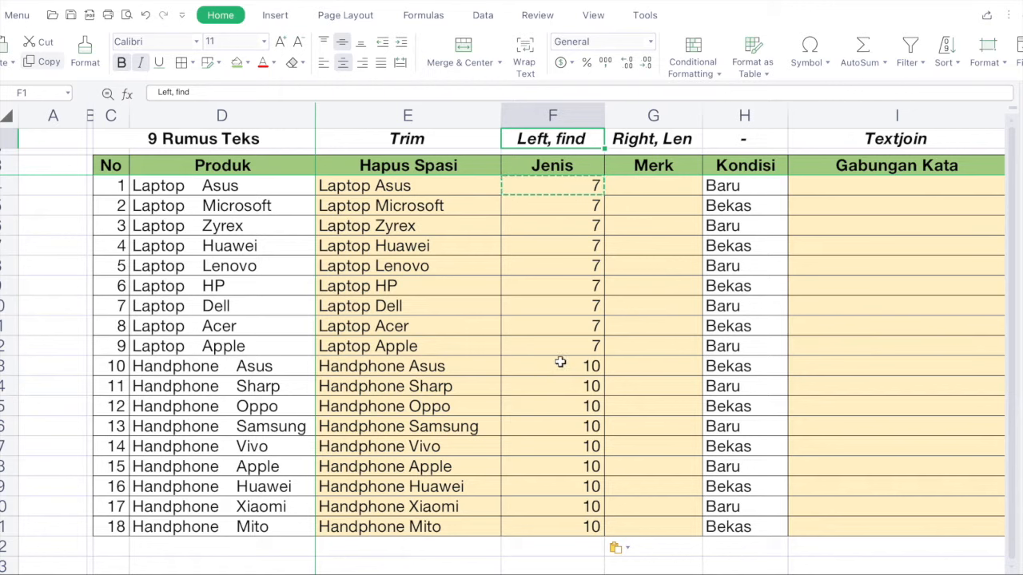
- Clear the FIND formulas from F4:F21 of the Jenis column
{"action": "left_click", "coordinate": [563, 188]}
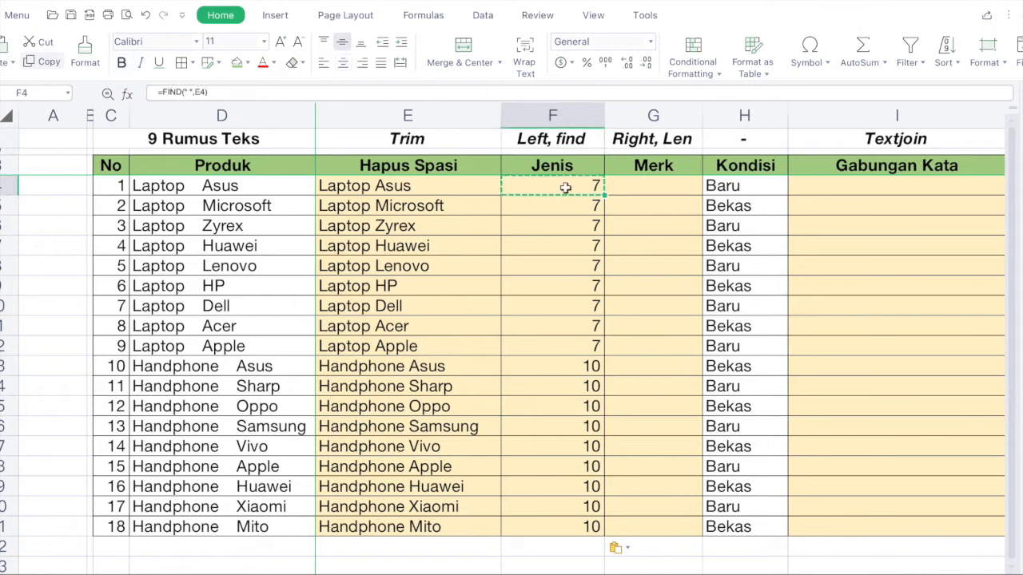
{"action": "left_click", "coordinate": [587, 528], "text": "shift"}
{"action": "key", "text": "Delete"}
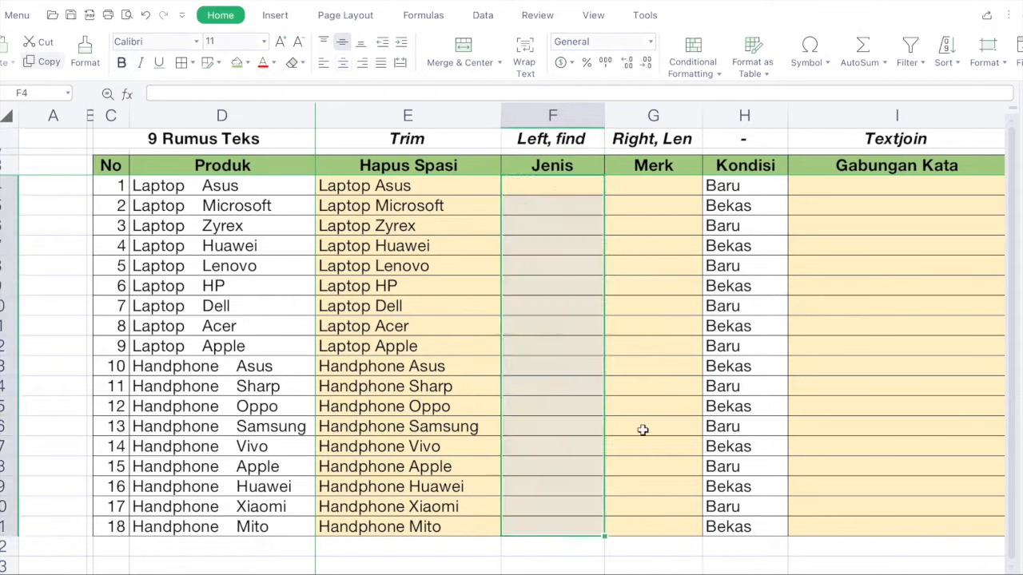
- Enter the formula =LEFT(E4,FIND(" ",E4)-1) in cell F4 to extract the product type before the space
{"action": "left_click", "coordinate": [562, 188]}
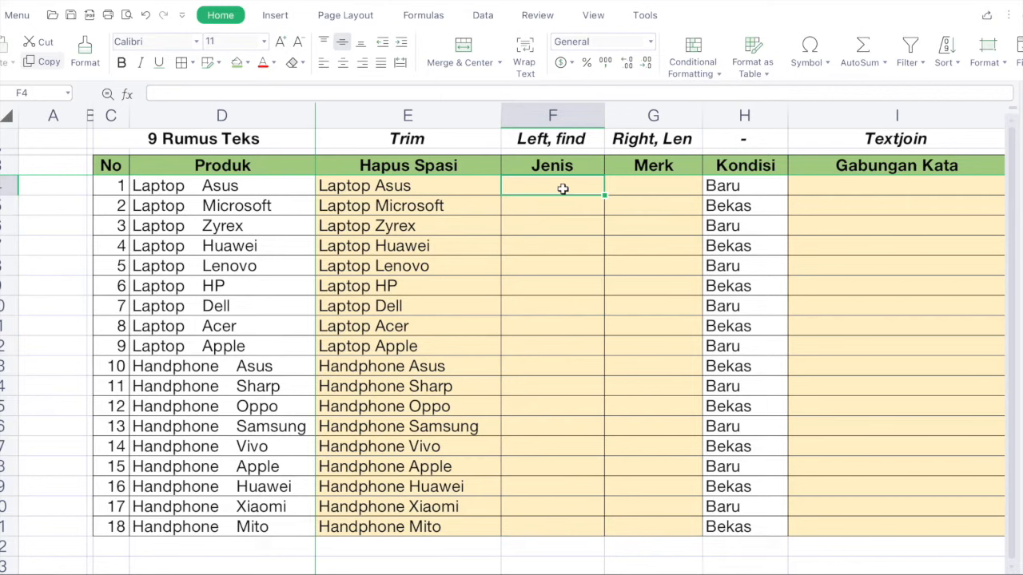
{"action": "type", "text": "="}
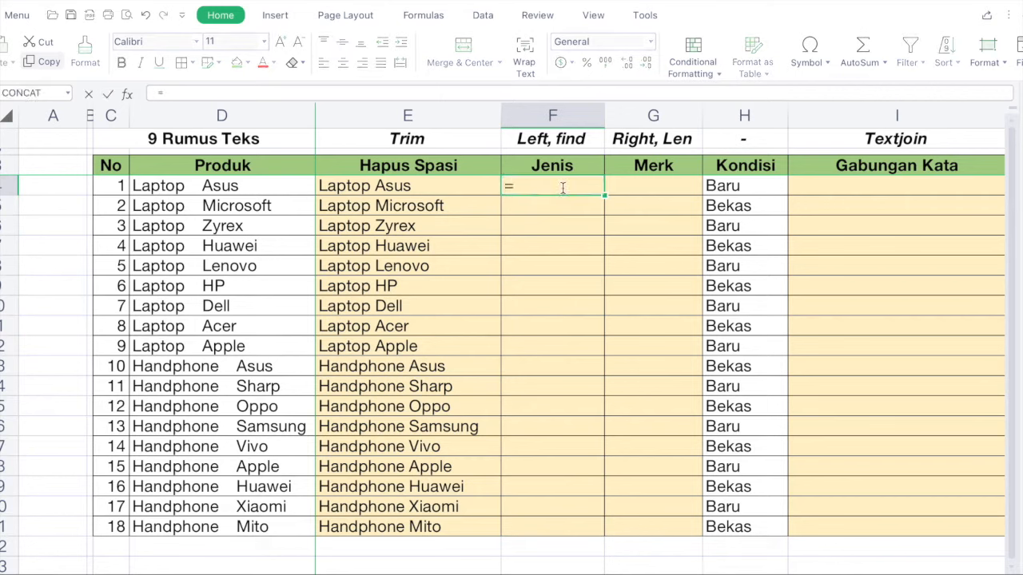
{"action": "type", "text": "lef"}
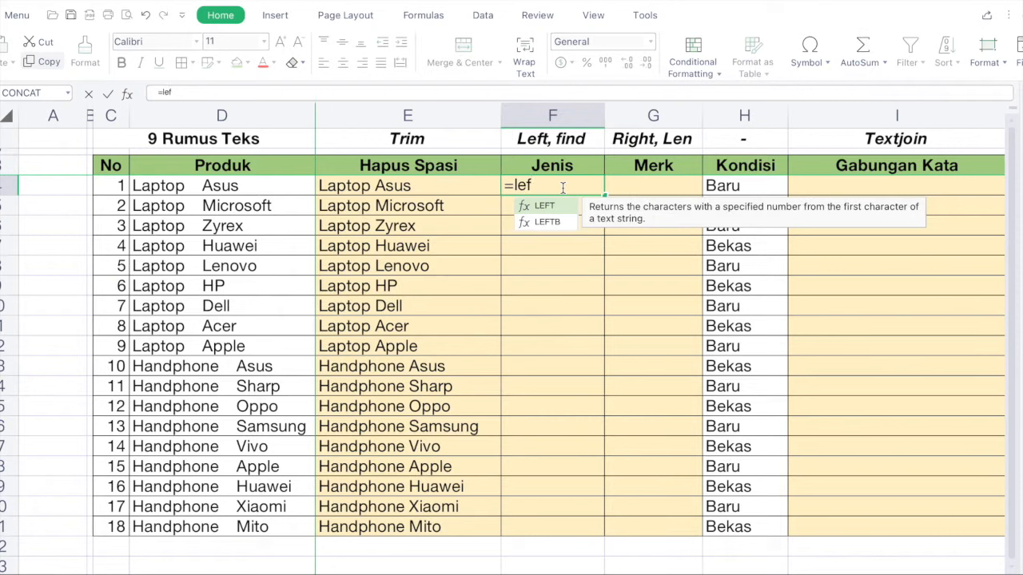
{"action": "type", "text": "t("}
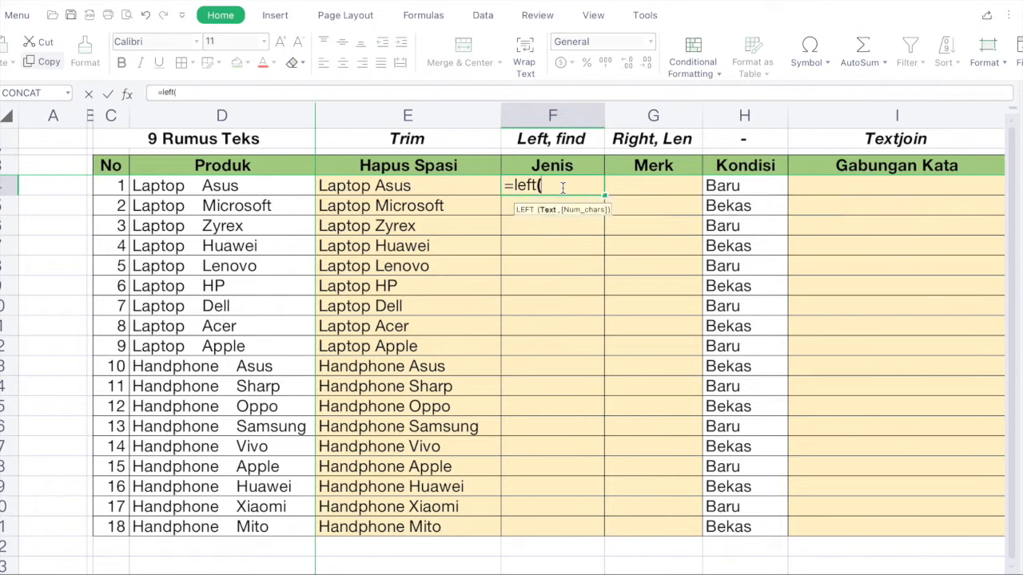
{"action": "left_click", "coordinate": [450, 188]}
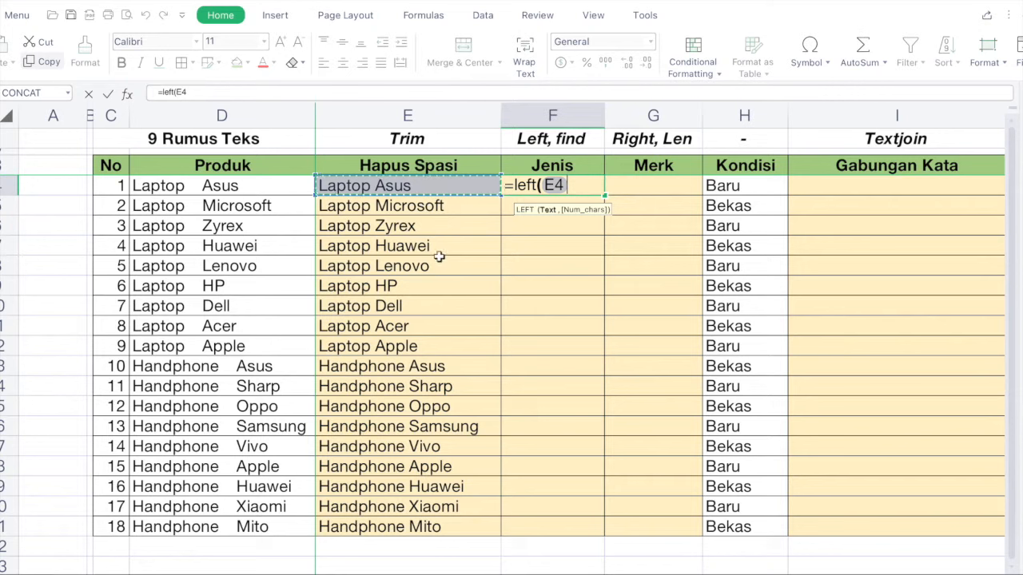
{"action": "type", "text": ","}
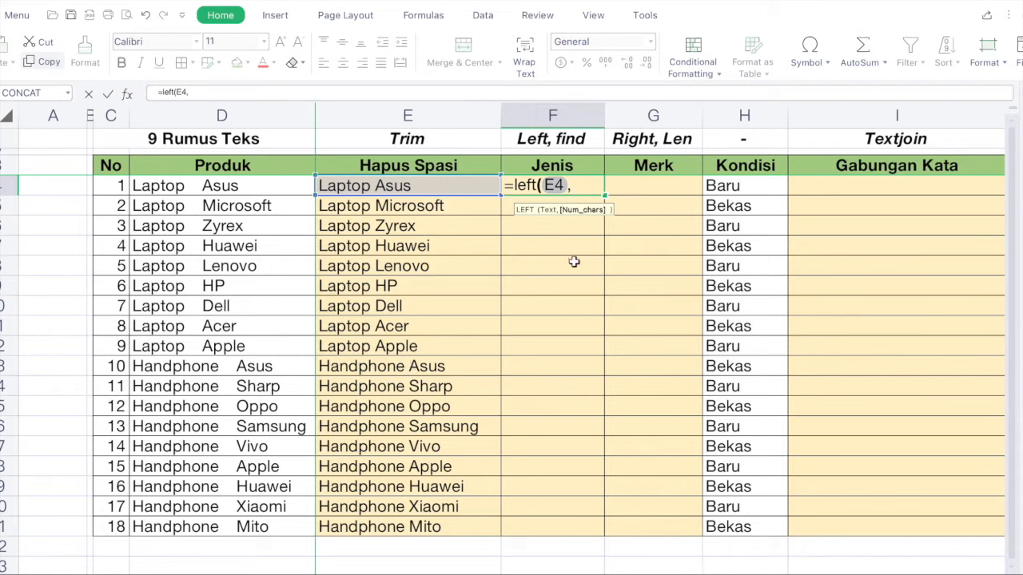
{"action": "type", "text": "find"}
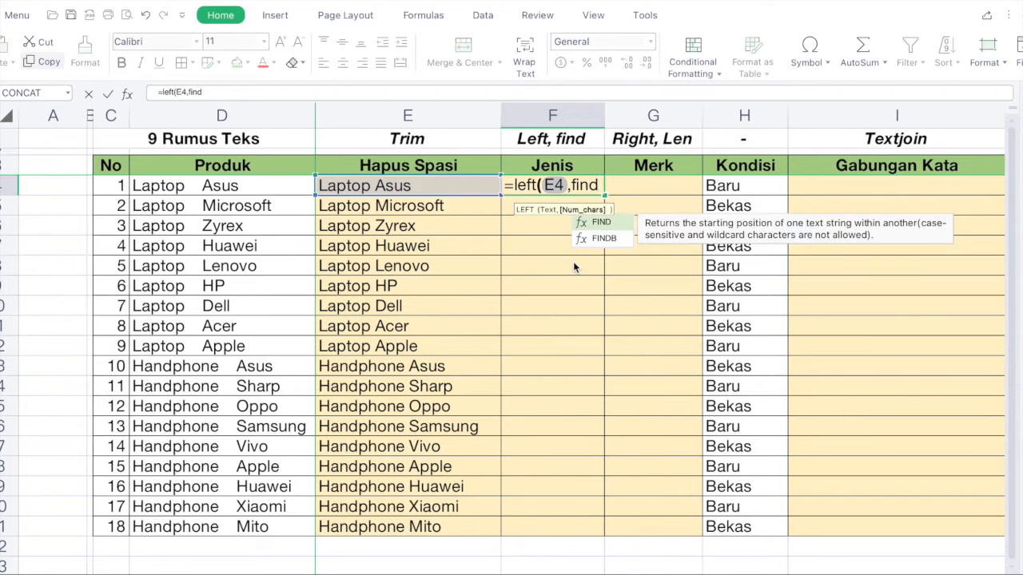
{"action": "type", "text": "("}
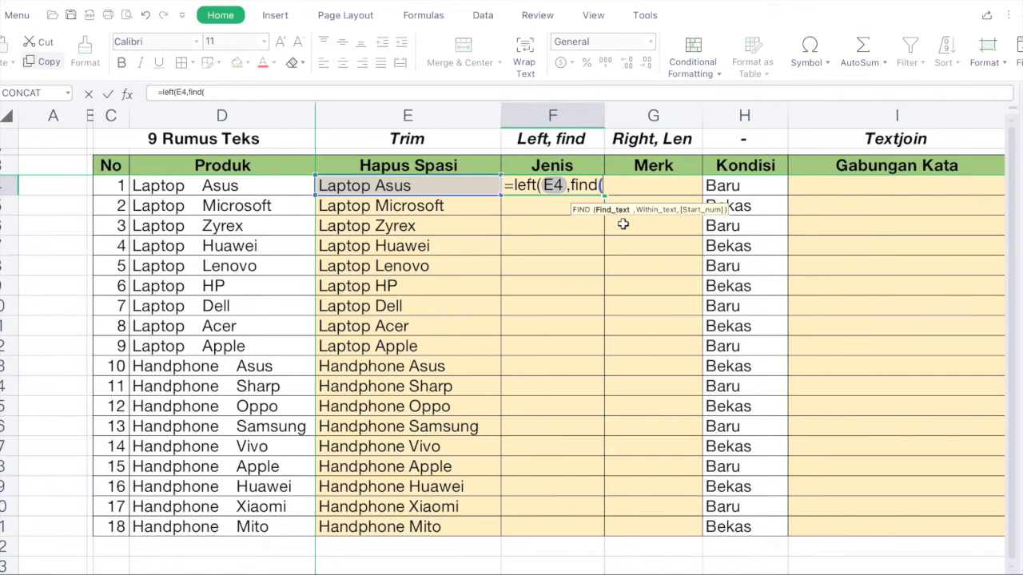
{"action": "type", "text": "\" \","}
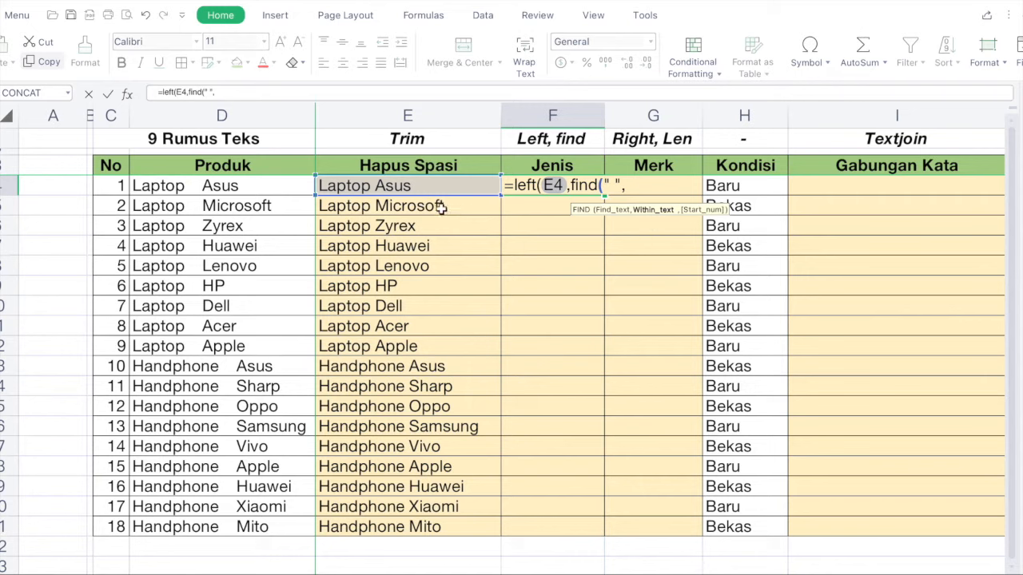
{"action": "left_click", "coordinate": [363, 186]}
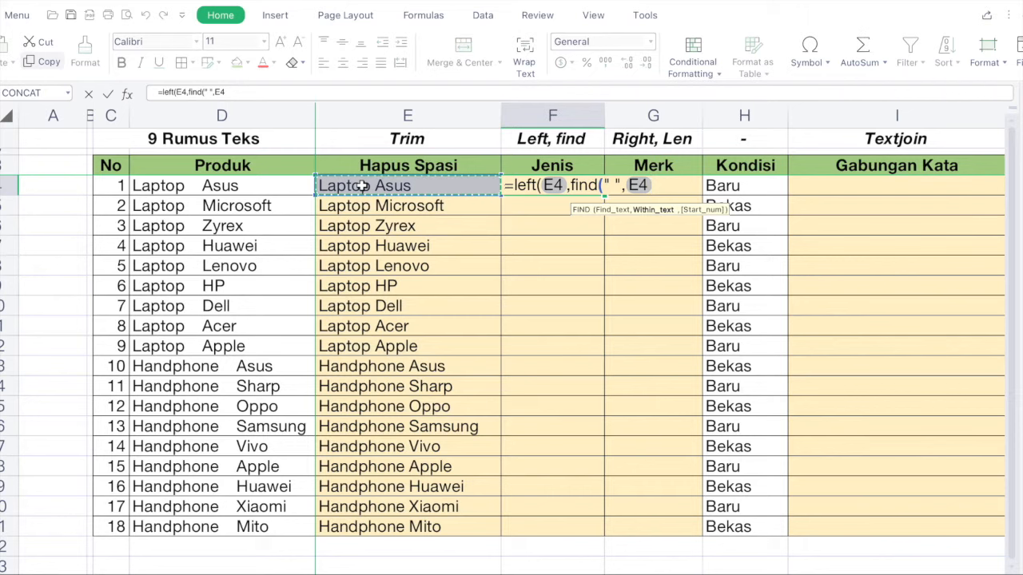
{"action": "type", "text": ")"}
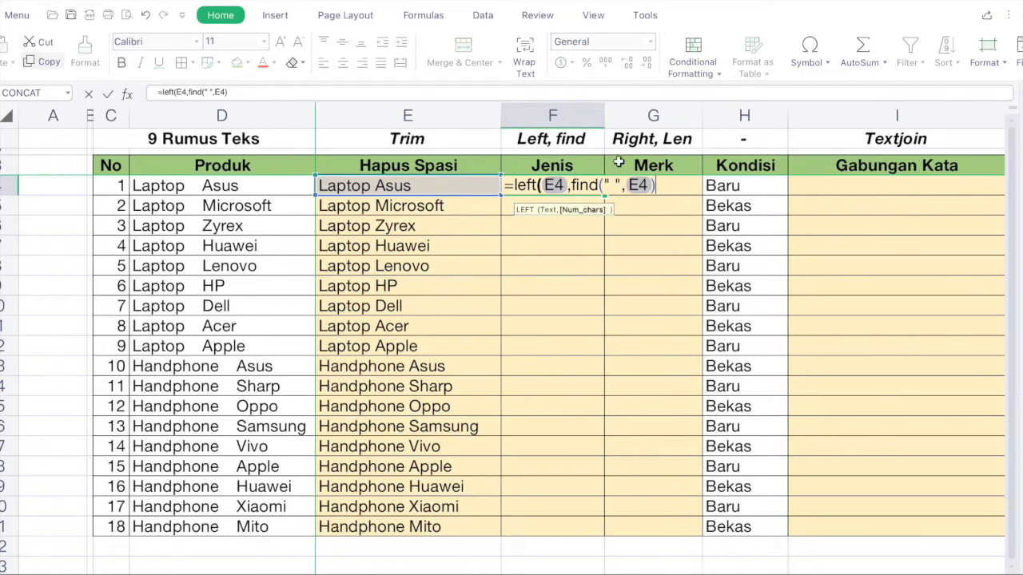
{"action": "type", "text": "-1"}
{"action": "key", "text": "ctrl+Return"}
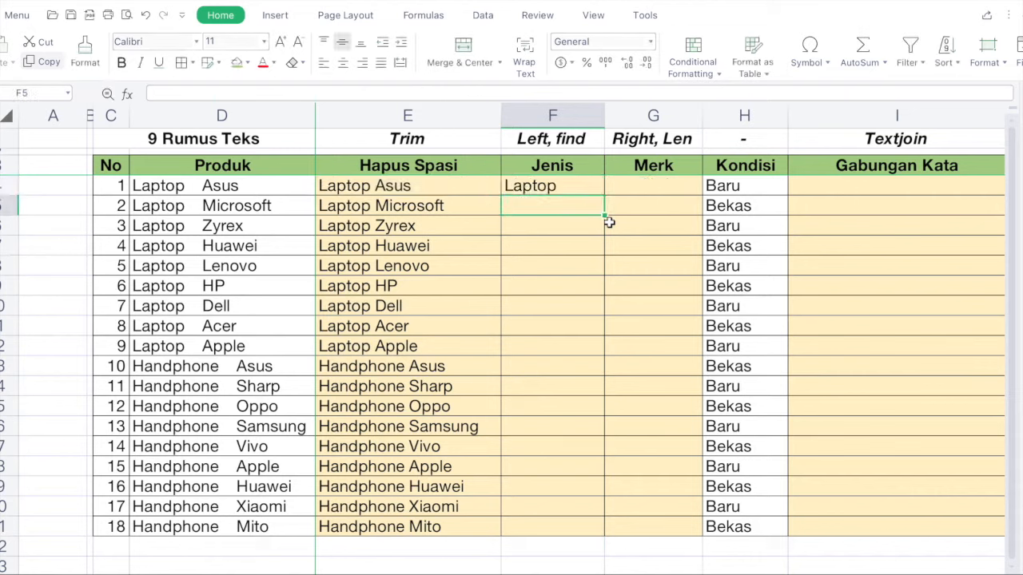
- Copy the combined LEFT and FIND formula from F4 into F5:F21 of the Jenis column
{"action": "key", "text": "ctrl+c"}
{"action": "key", "text": "Down"}
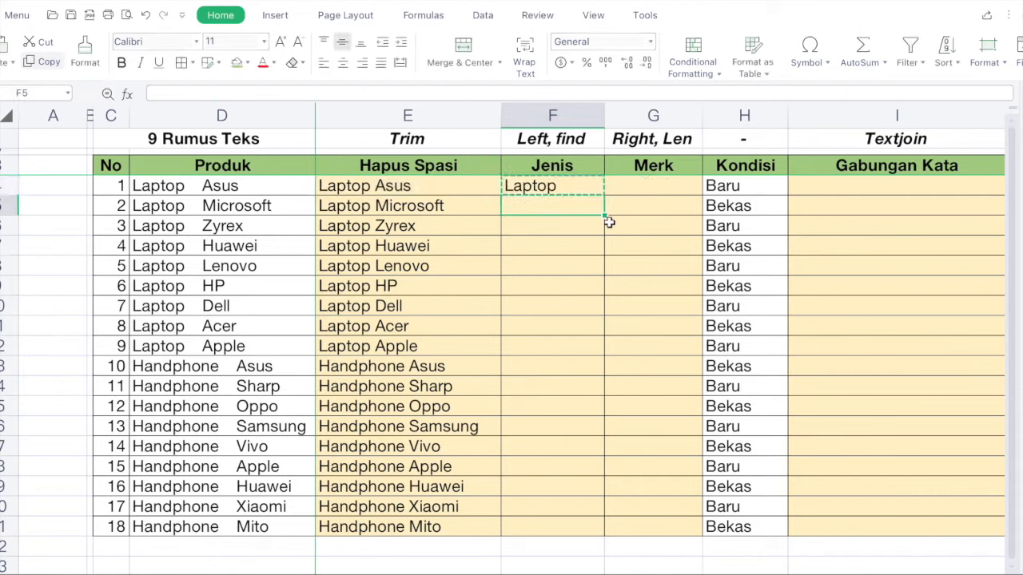
{"action": "left_click", "coordinate": [531, 523], "text": "shift"}
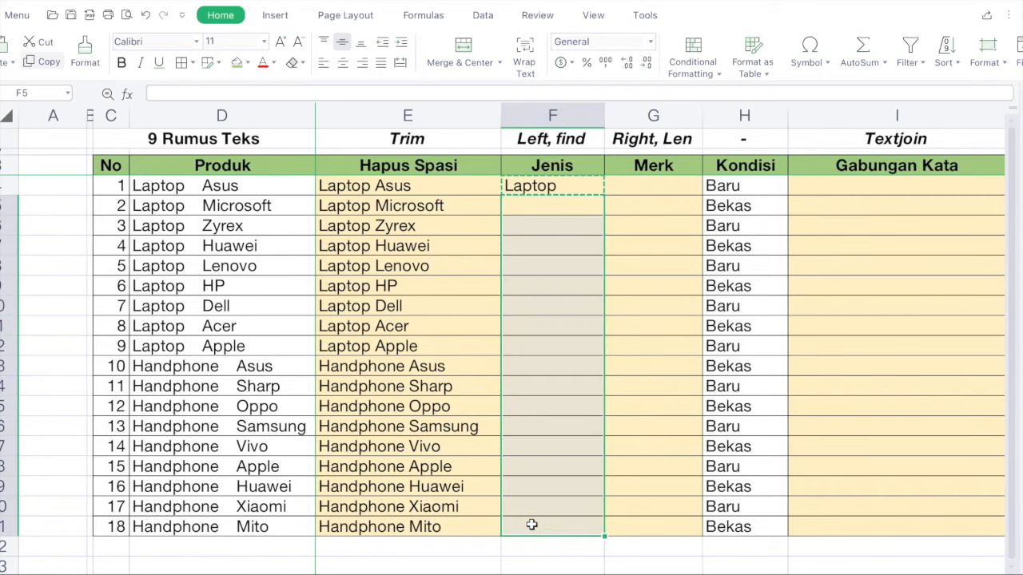
{"action": "key", "text": "ctrl+v"}
{"action": "key", "text": "Escape"}
- Review the extracted types and formulas in the Jenis column's Laptop and Handphone rows, plus the adjacent Merk heading
{"action": "left_click", "coordinate": [589, 369]}
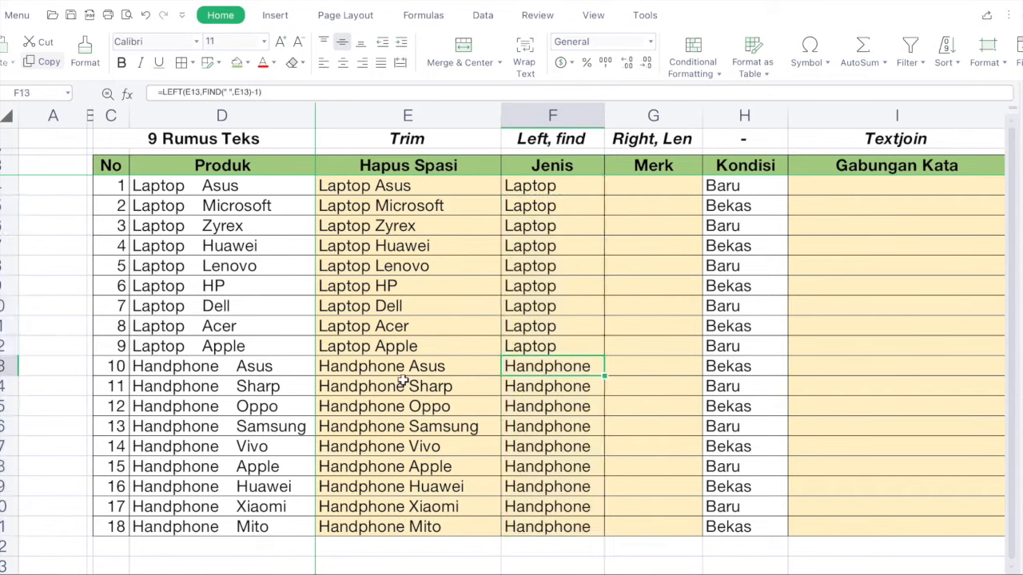
{"action": "left_click", "coordinate": [586, 404]}
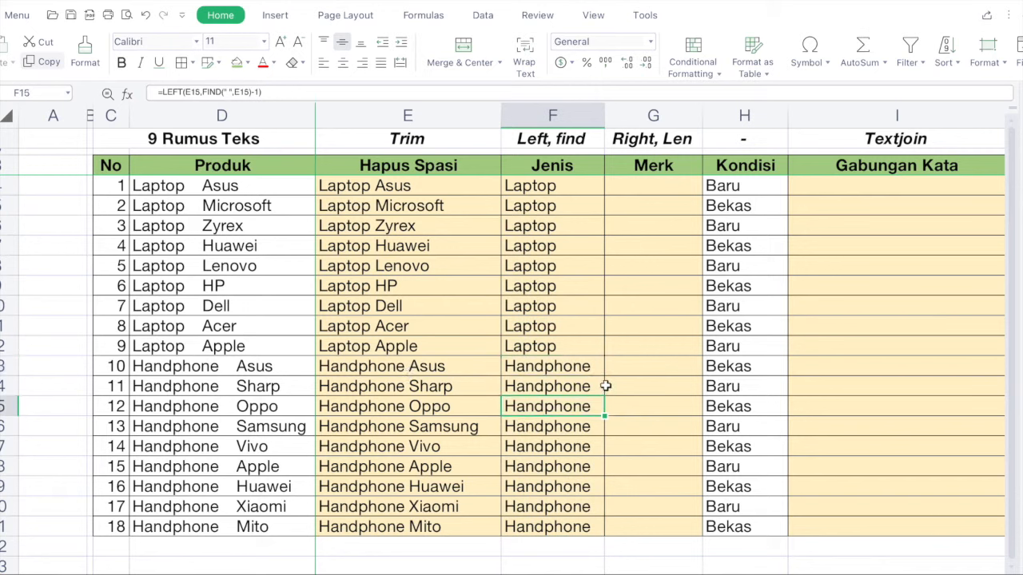
{"action": "left_click", "coordinate": [569, 140]}
{"action": "key", "text": "ctrl+shift+Down"}
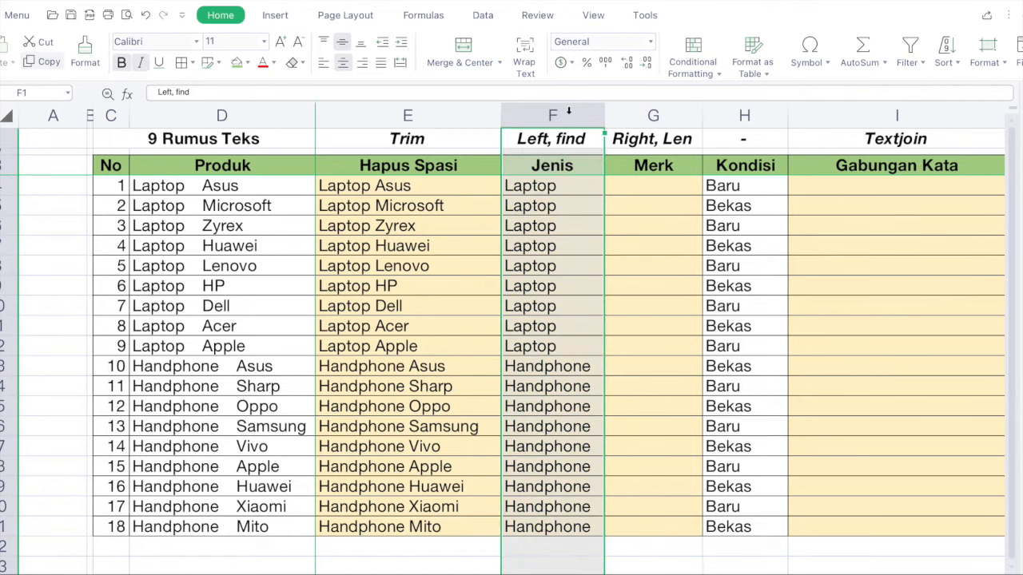
{"action": "left_click", "coordinate": [585, 166]}
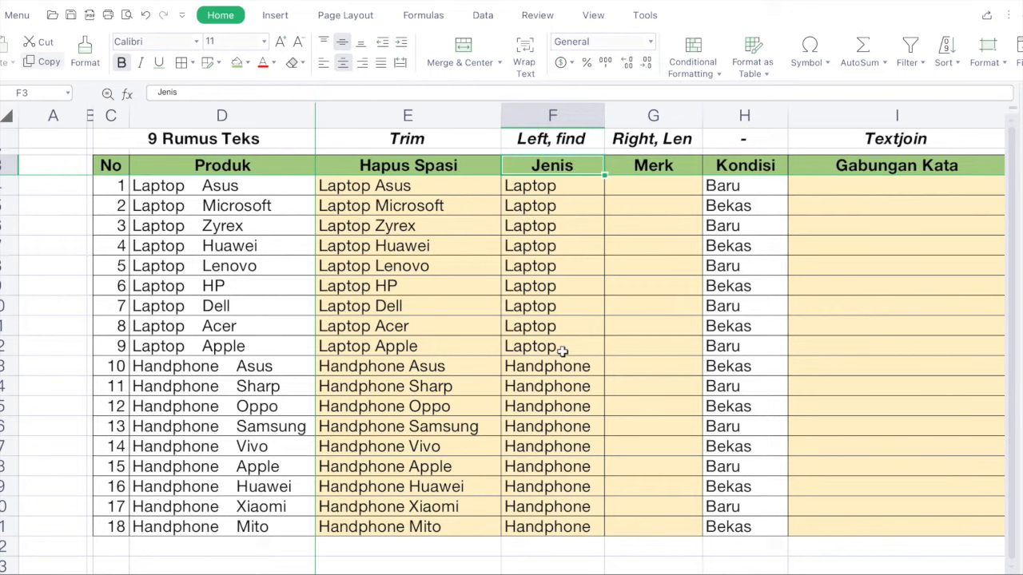
{"action": "left_click", "coordinate": [560, 365]}
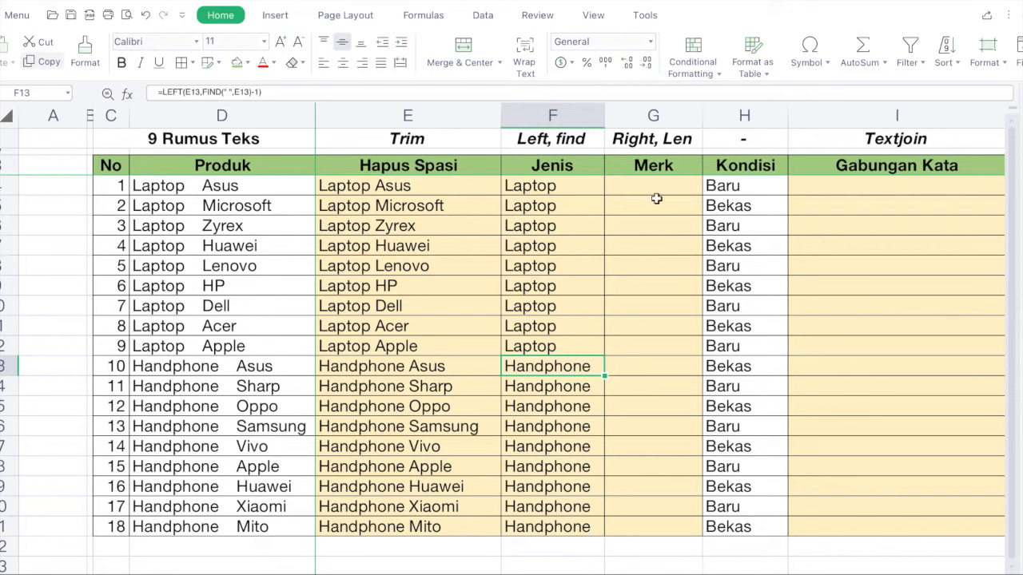
{"action": "left_click", "coordinate": [618, 165]}
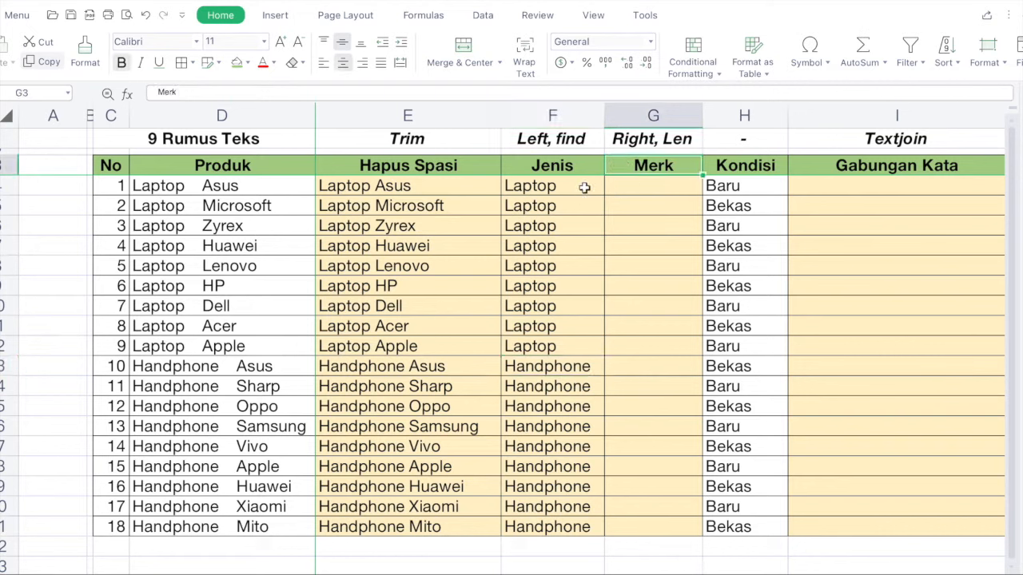
{"action": "left_click", "coordinate": [579, 189]}
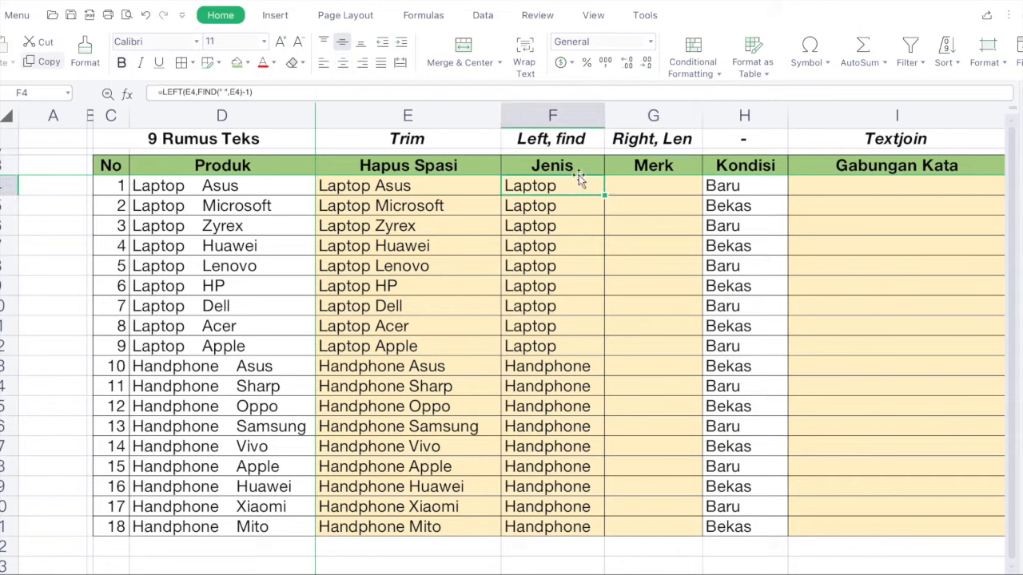
{"action": "left_click", "coordinate": [579, 369]}
{"action": "left_click", "coordinate": [666, 165]}
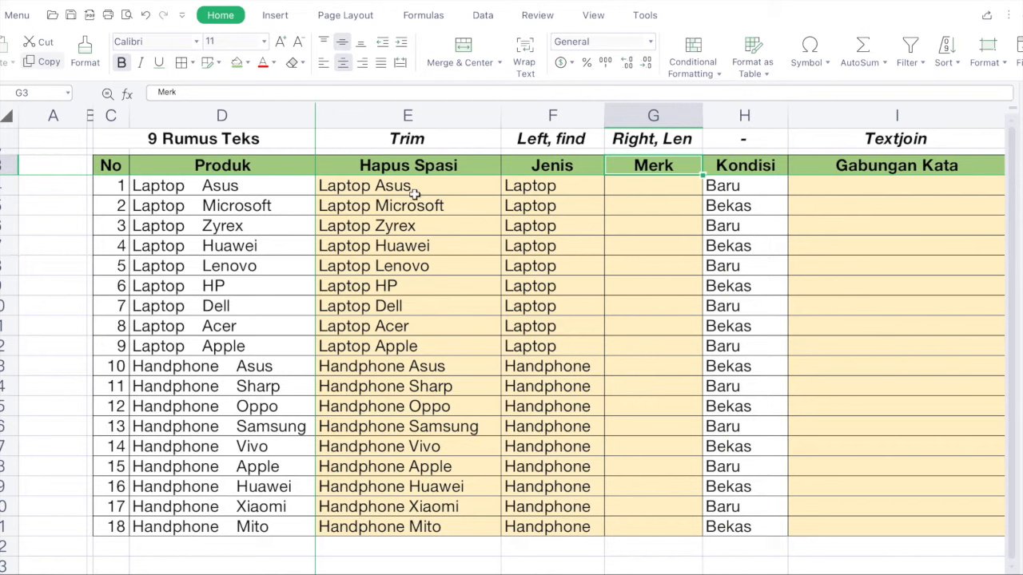
- Enter the formula =RIGHT(E4,4) in cell G4 to extract the last four characters of the cleaned product text
{"action": "left_click", "coordinate": [641, 186]}
{"action": "type", "text": "=right("}
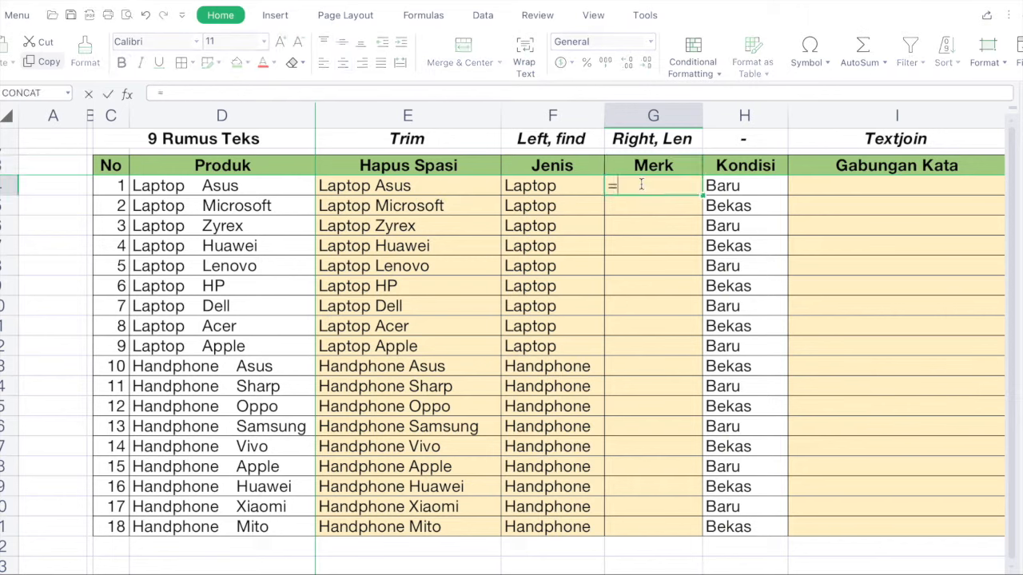
{"action": "left_click", "coordinate": [426, 185]}
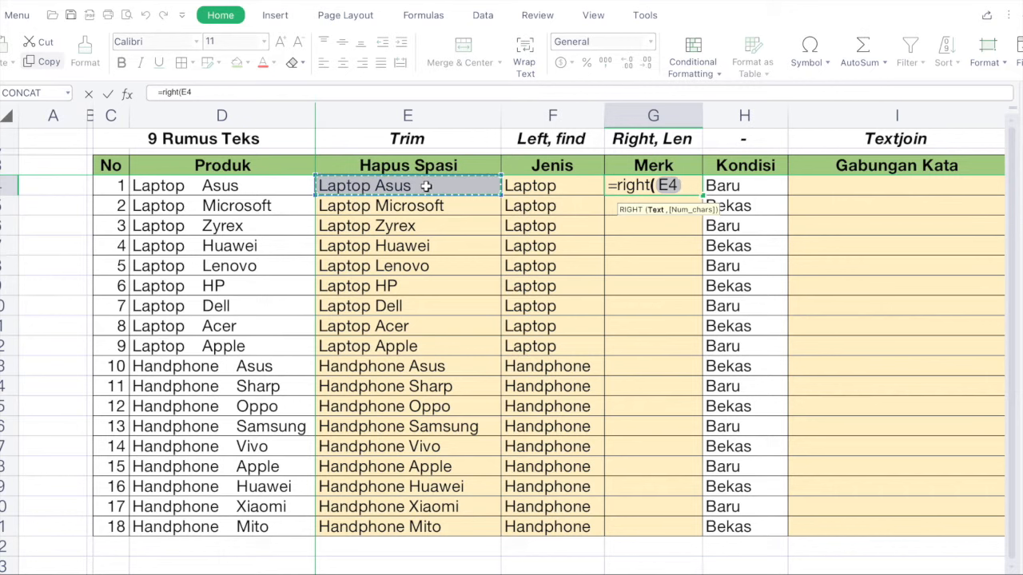
{"action": "type", "text": ","}
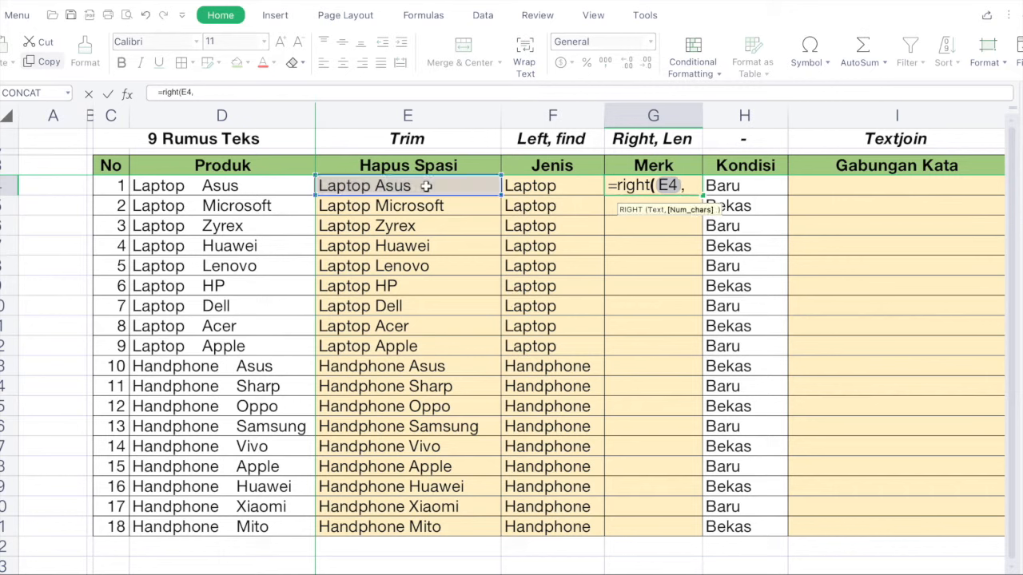
{"action": "type", "text": "4)"}
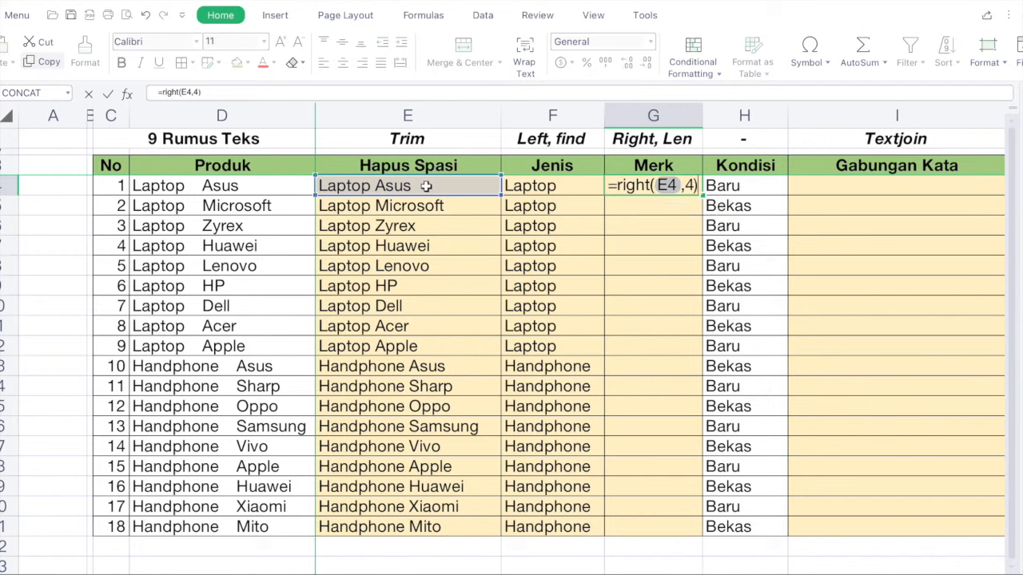
{"action": "key", "text": "Return"}
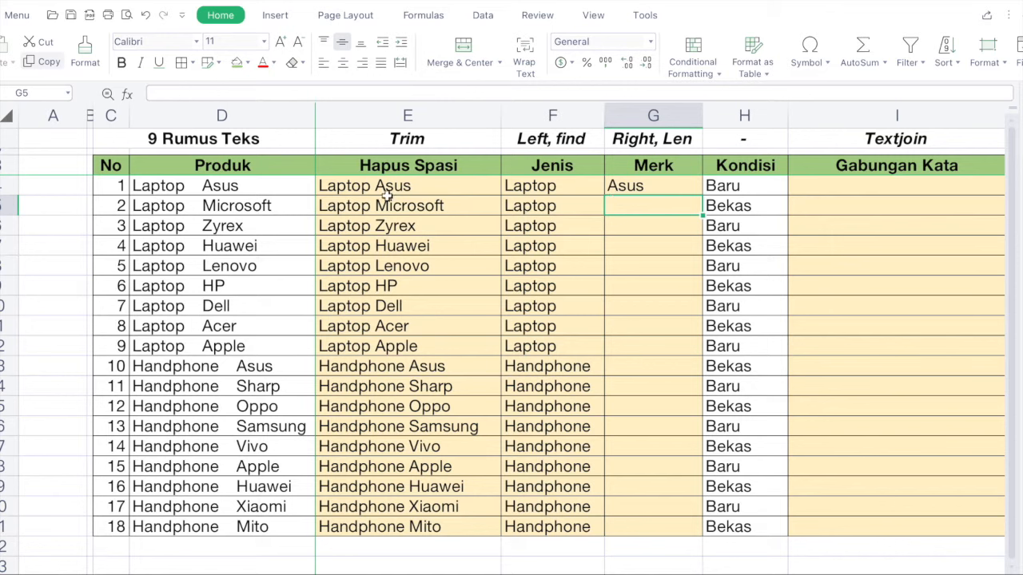
- Copy the RIGHT formula from G4 into G5:G21 of the Merk column
{"action": "left_click", "coordinate": [639, 192]}
{"action": "key", "text": "ctrl+c"}
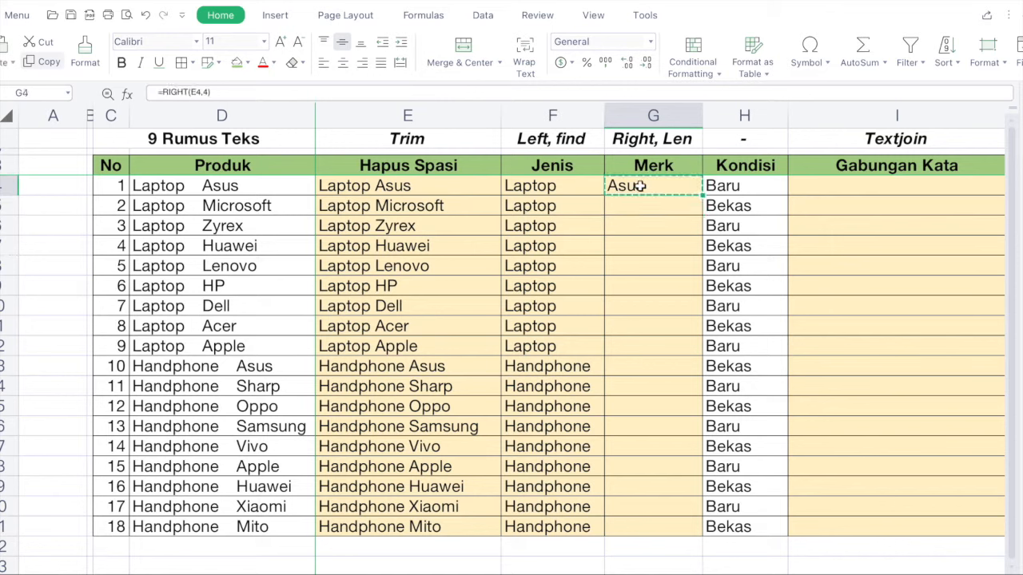
{"action": "left_click", "coordinate": [661, 206]}
{"action": "left_click", "coordinate": [640, 526], "text": "shift"}
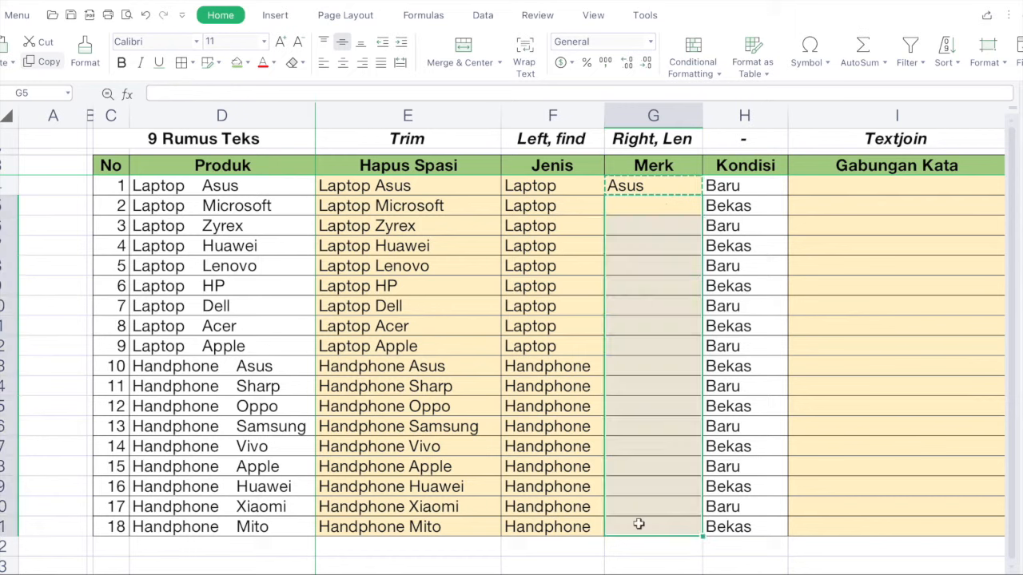
{"action": "key", "text": "ctrl+v"}
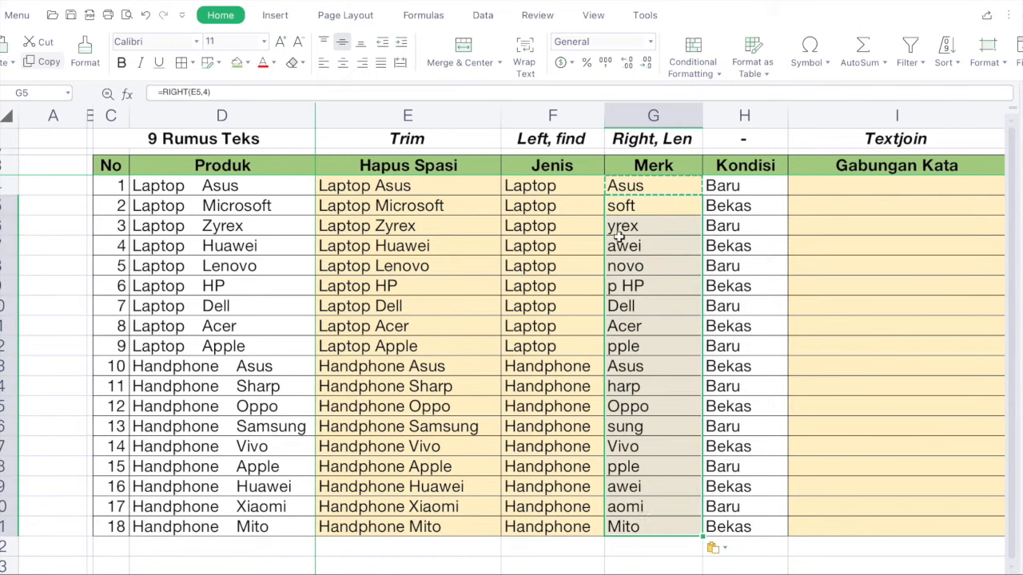
- Compare the extracted Merk values in rows 4 and 5 with the Hapus Spasi text, and check the function heading above Merk
{"action": "left_click", "coordinate": [663, 210]}
{"action": "left_click", "coordinate": [464, 210]}
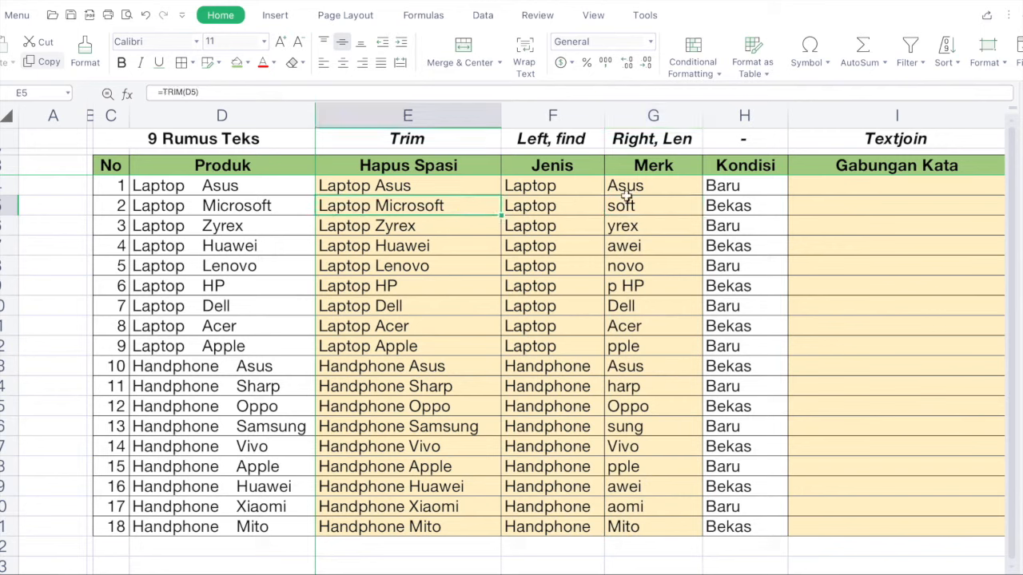
{"action": "left_click", "coordinate": [646, 205], "text": "shift"}
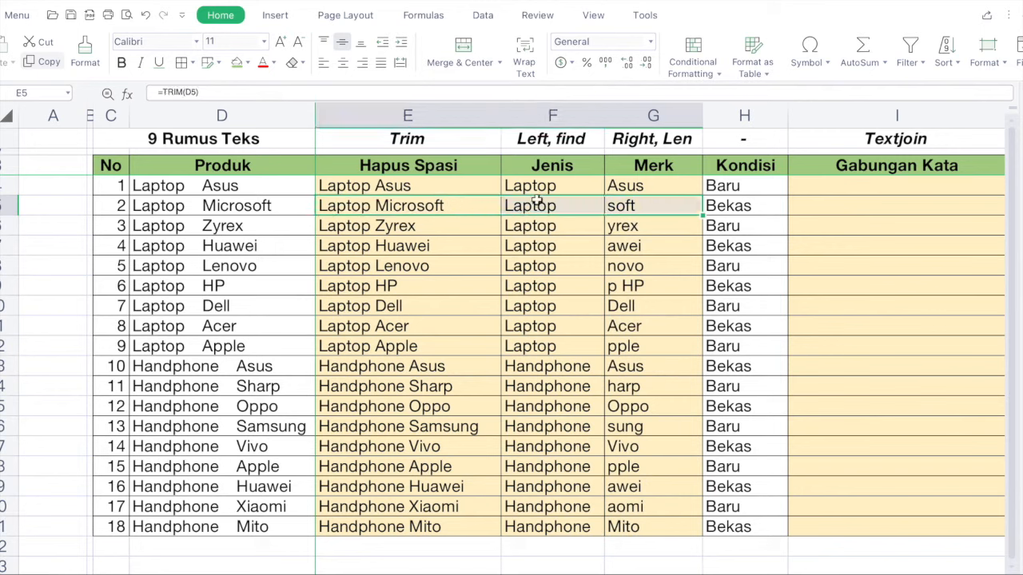
{"action": "left_click", "coordinate": [652, 207]}
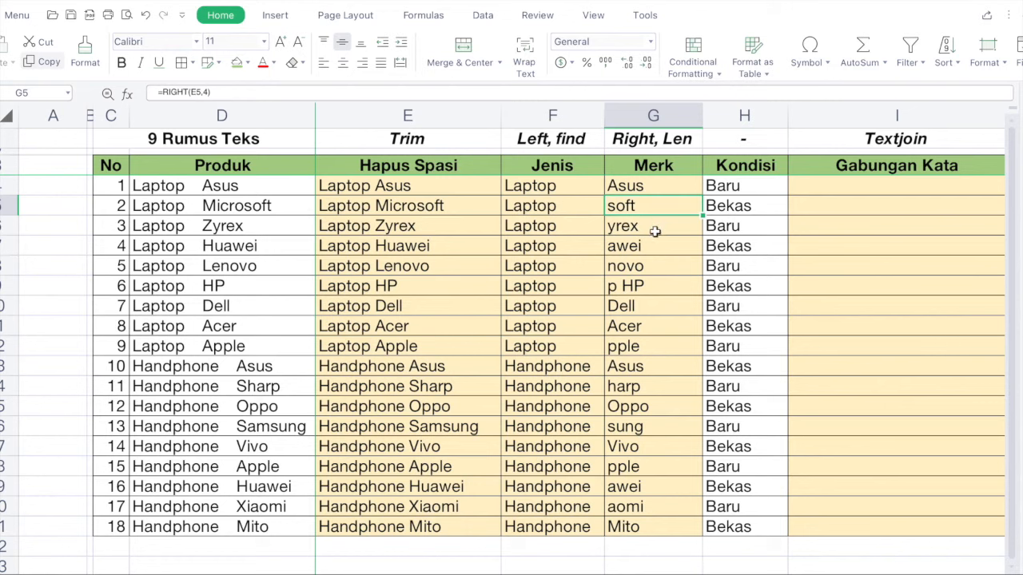
{"action": "left_click", "coordinate": [656, 185]}
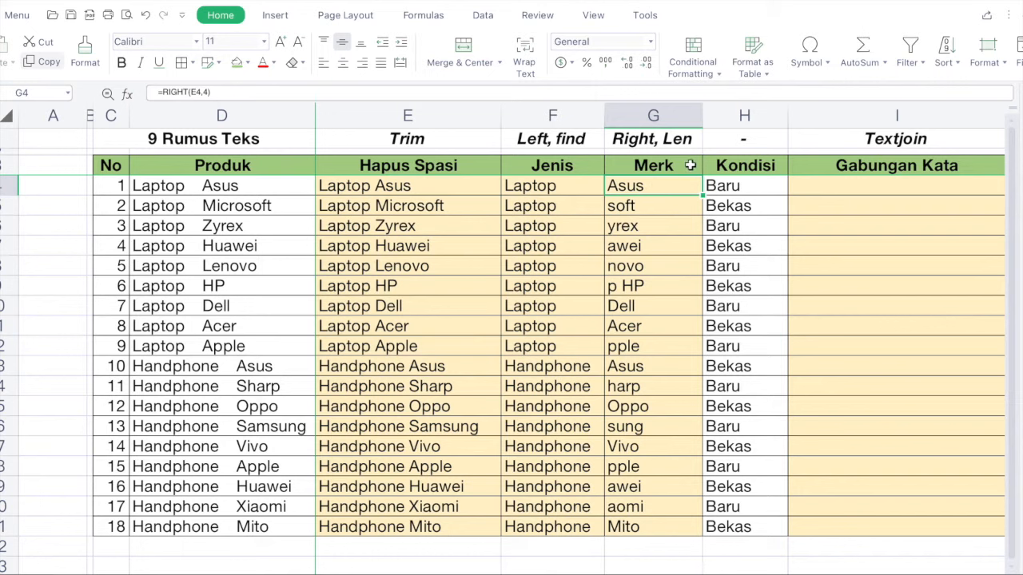
{"action": "left_click", "coordinate": [694, 140]}
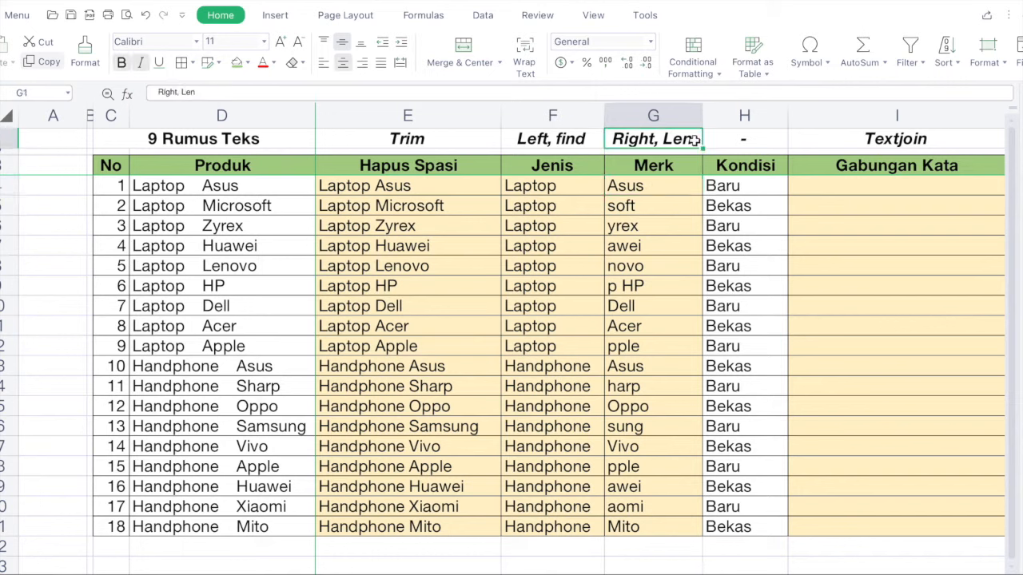
- Clear the RIGHT formulas from G4:G21 of the Merk column
{"action": "left_click", "coordinate": [668, 192]}
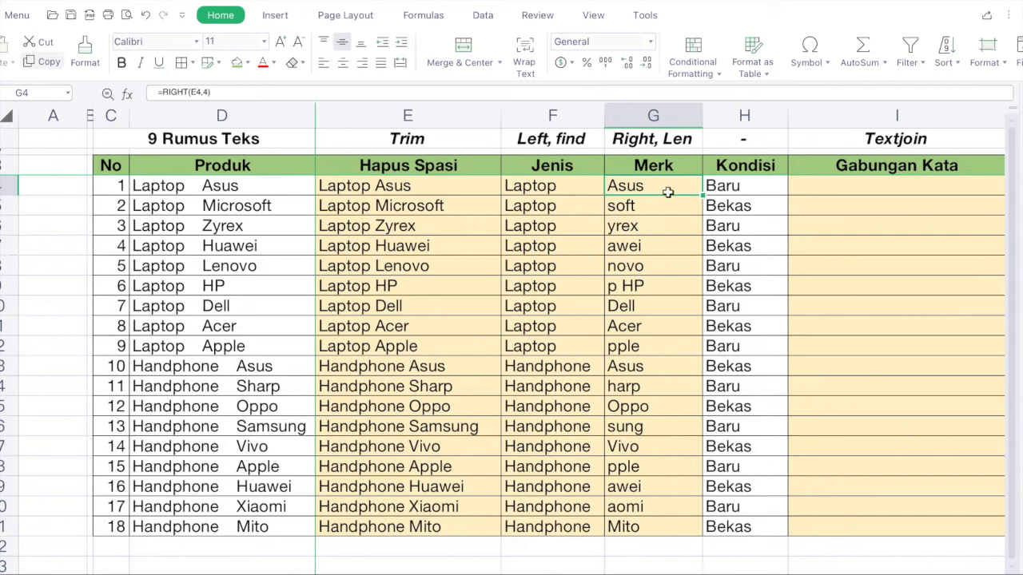
{"action": "left_click", "coordinate": [655, 520], "text": "shift"}
{"action": "key", "text": "Delete"}
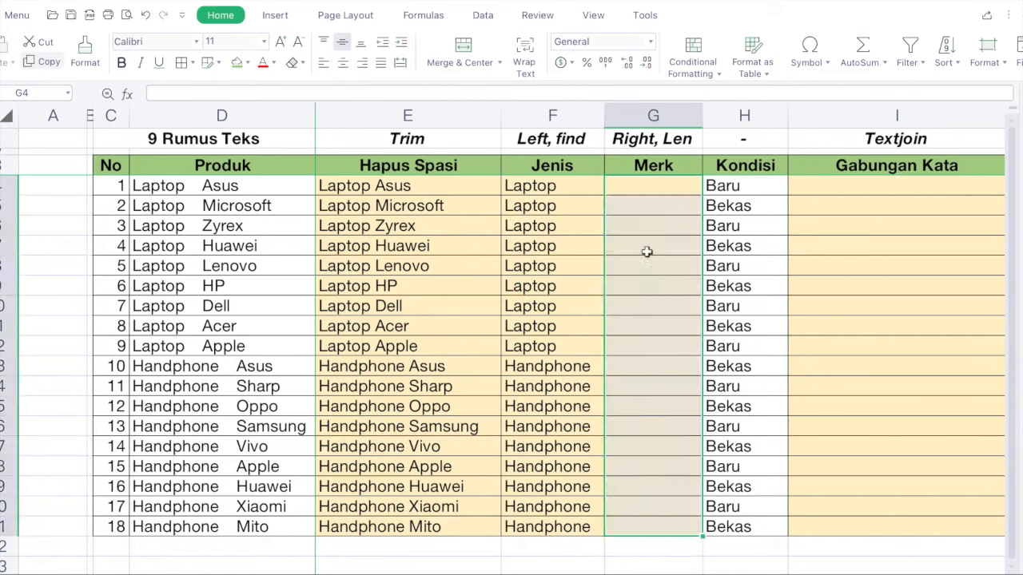
- Enter the formula =LEN(E4) in cell G4 and compare its character count with the text in E4
{"action": "left_click", "coordinate": [675, 188]}
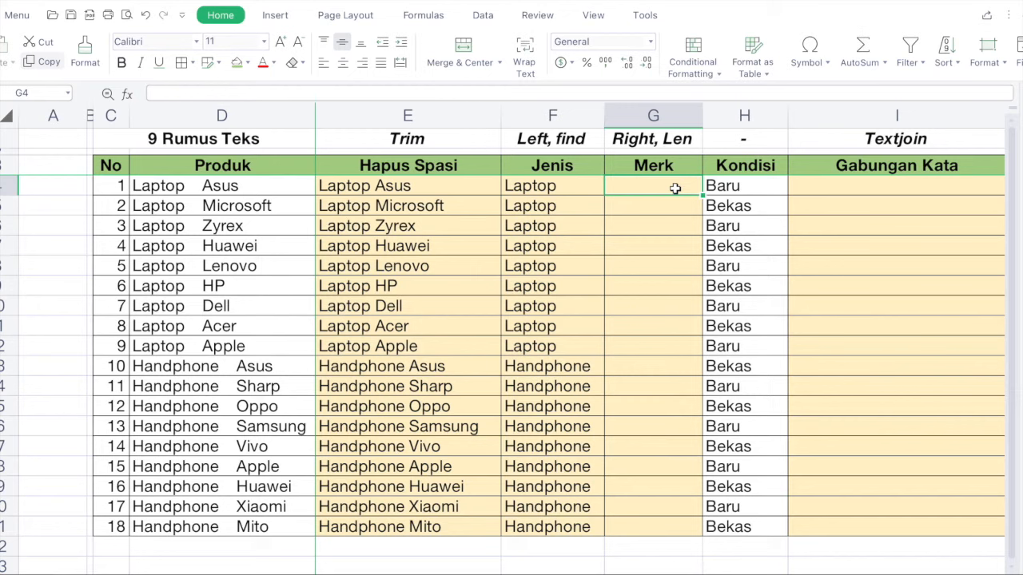
{"action": "type", "text": "=len("}
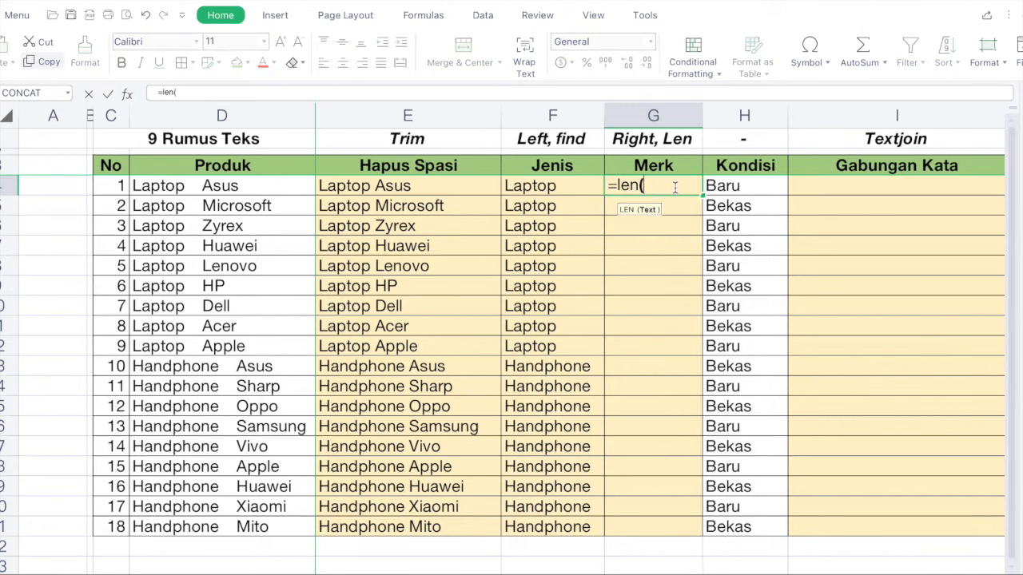
{"action": "left_click", "coordinate": [414, 185]}
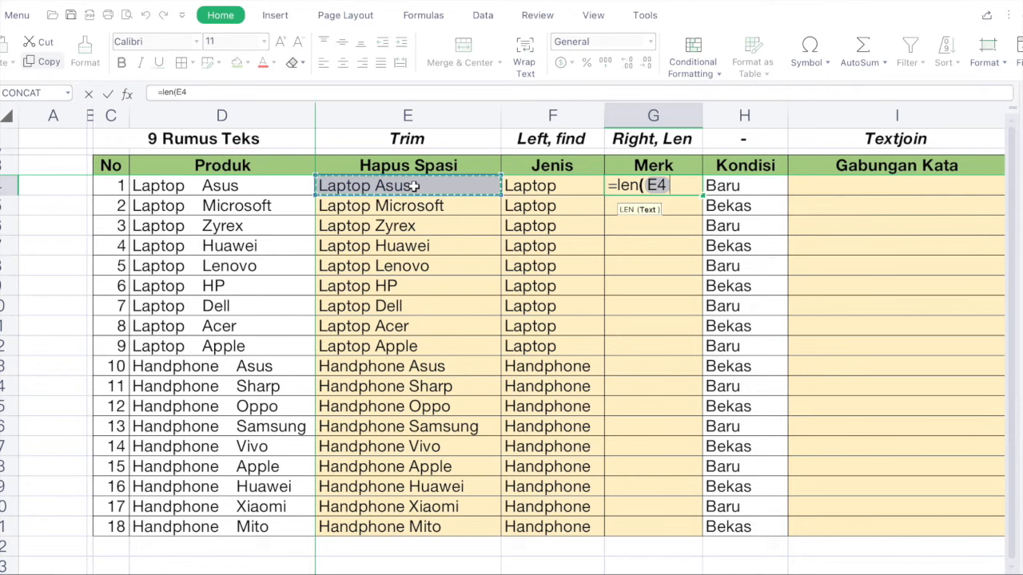
{"action": "key", "text": "Return"}
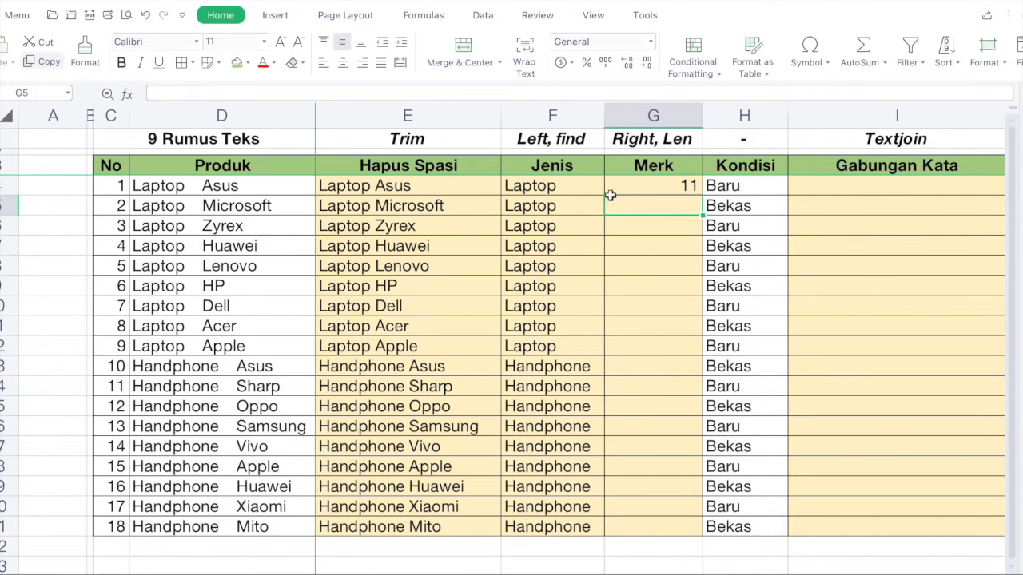
{"action": "left_click", "coordinate": [636, 189]}
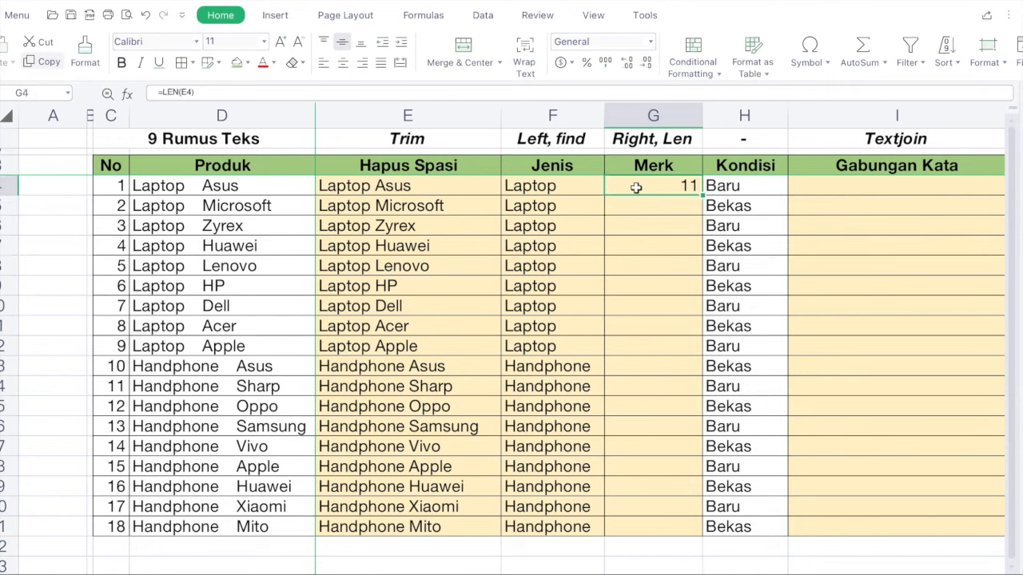
{"action": "left_click", "coordinate": [425, 185]}
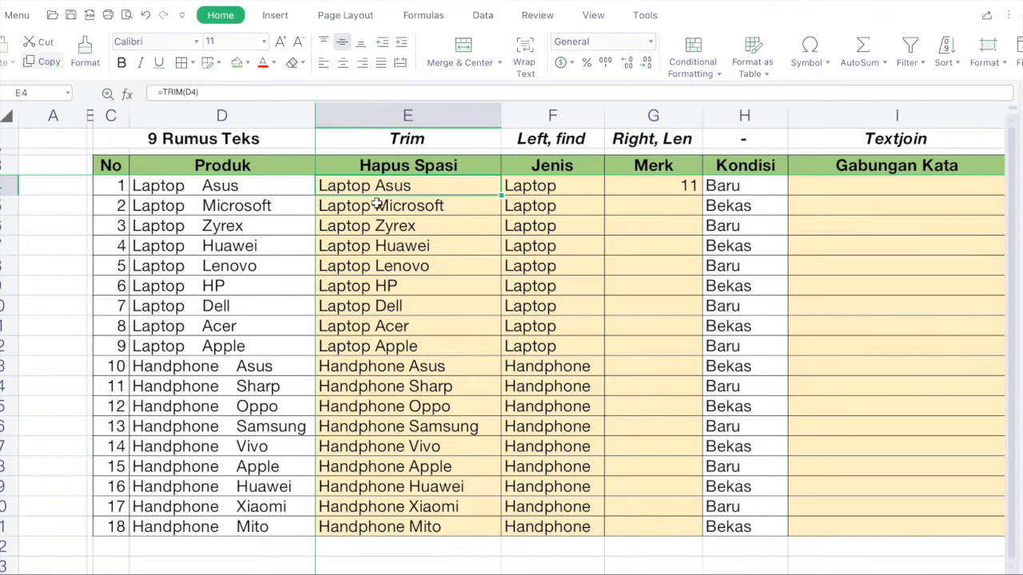
{"action": "left_click", "coordinate": [678, 189]}
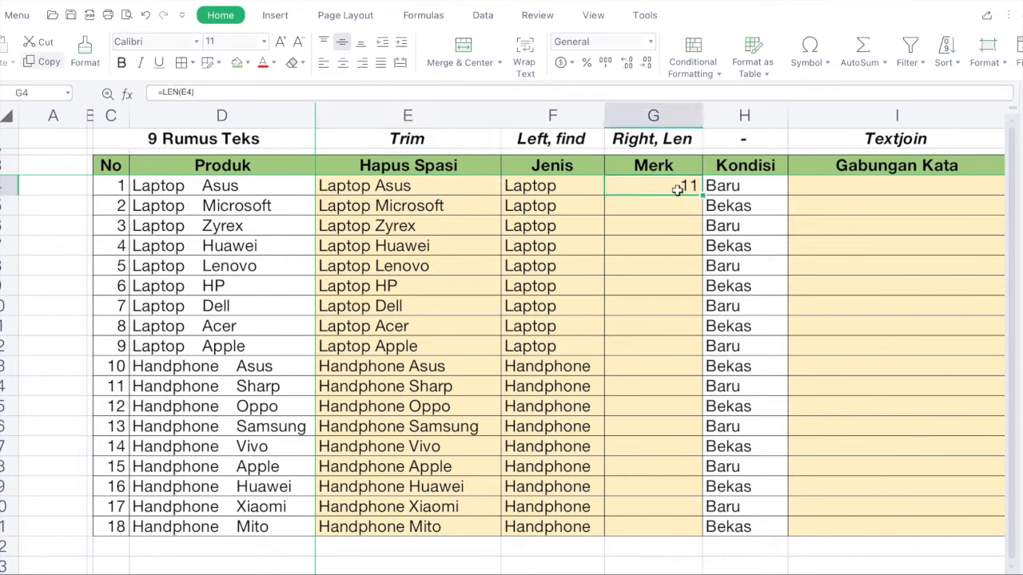
- Clear the trial LEN formula from cell G4
{"action": "left_click", "coordinate": [649, 113]}
{"action": "left_click", "coordinate": [646, 189]}
{"action": "key", "text": "Delete"}
- Enter the formula =RIGHT(E4,LEN(E4)-LEN(F4)-1) in cell G4 to extract the brand after the space
{"action": "type", "text": "=right("}
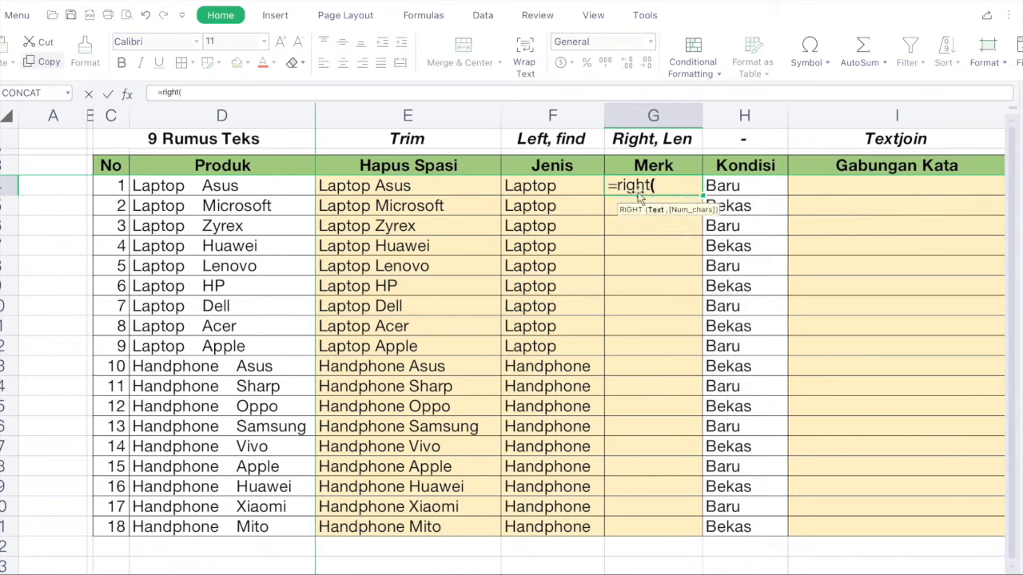
{"action": "left_click", "coordinate": [452, 187]}
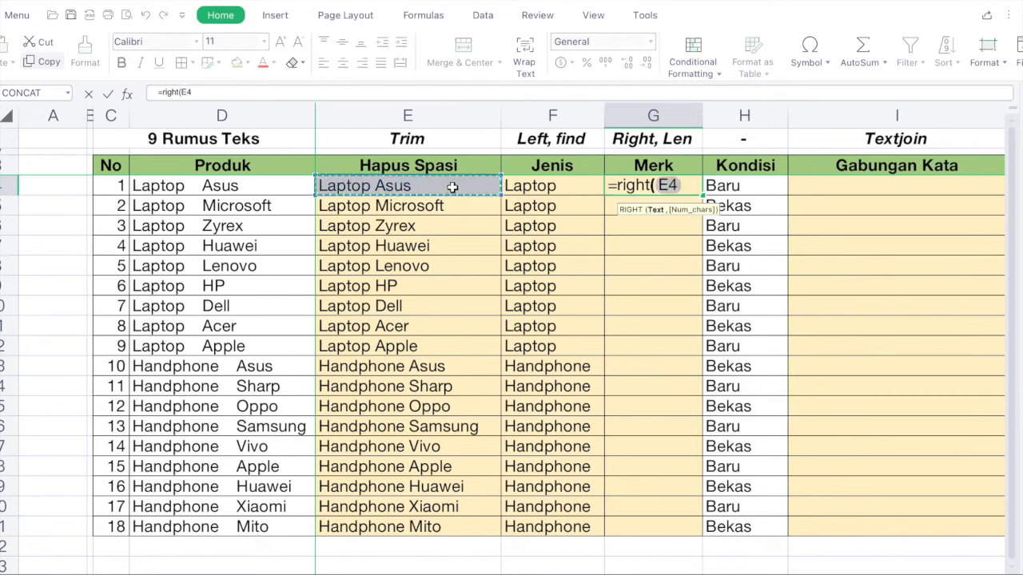
{"action": "type", "text": ","}
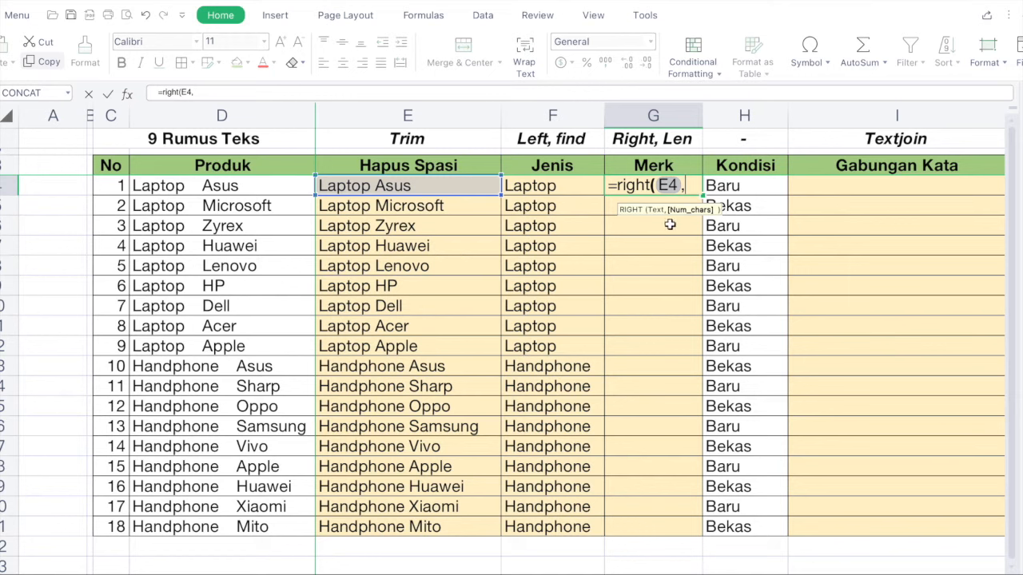
{"action": "type", "text": "le"}
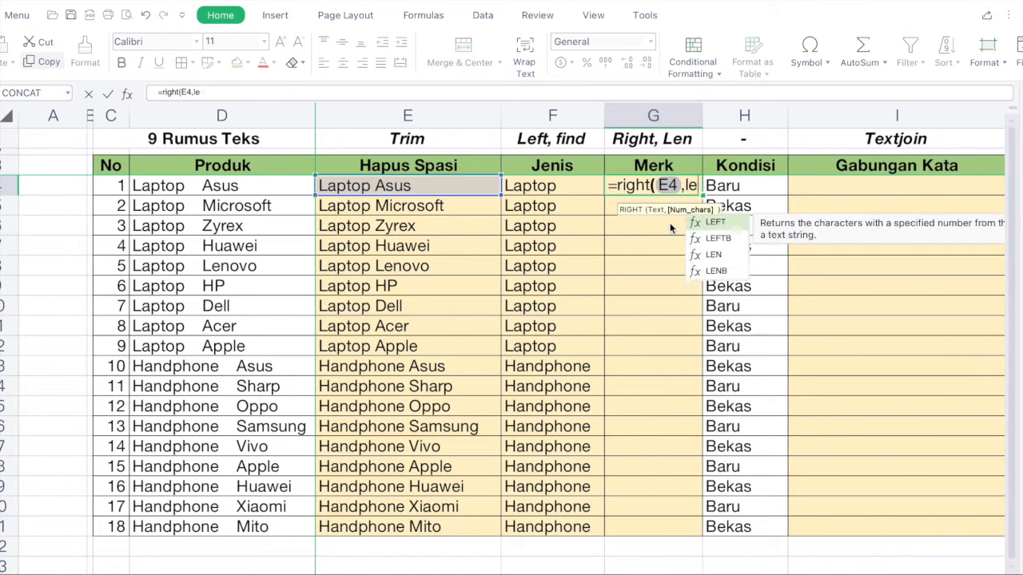
{"action": "type", "text": "n("}
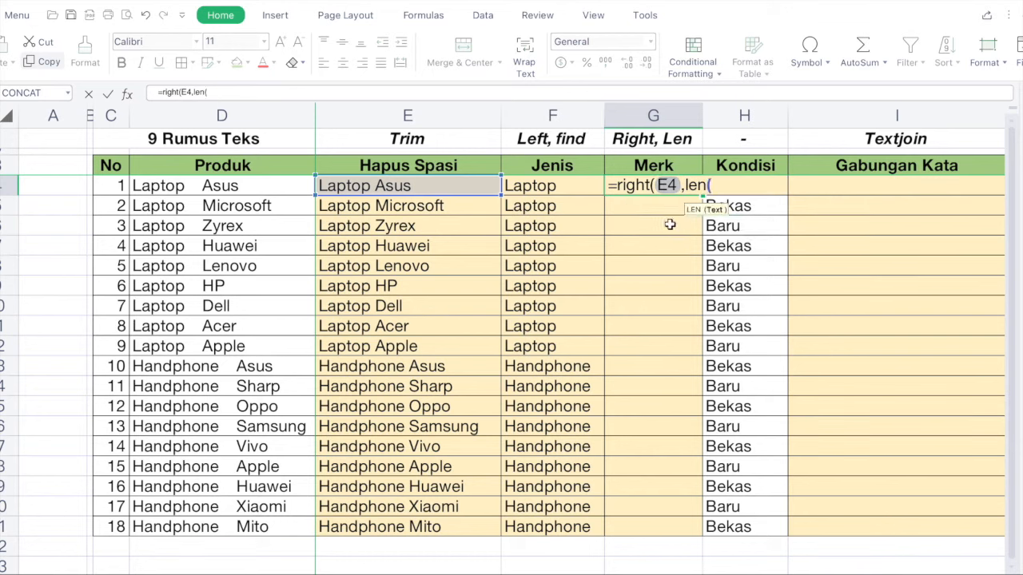
{"action": "left_click", "coordinate": [418, 185]}
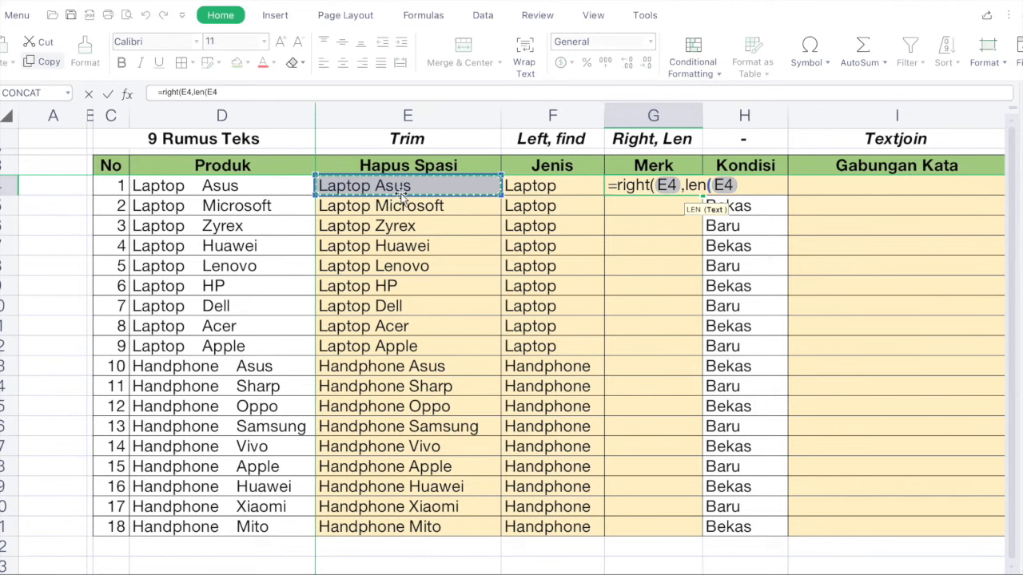
{"action": "type", "text": ")"}
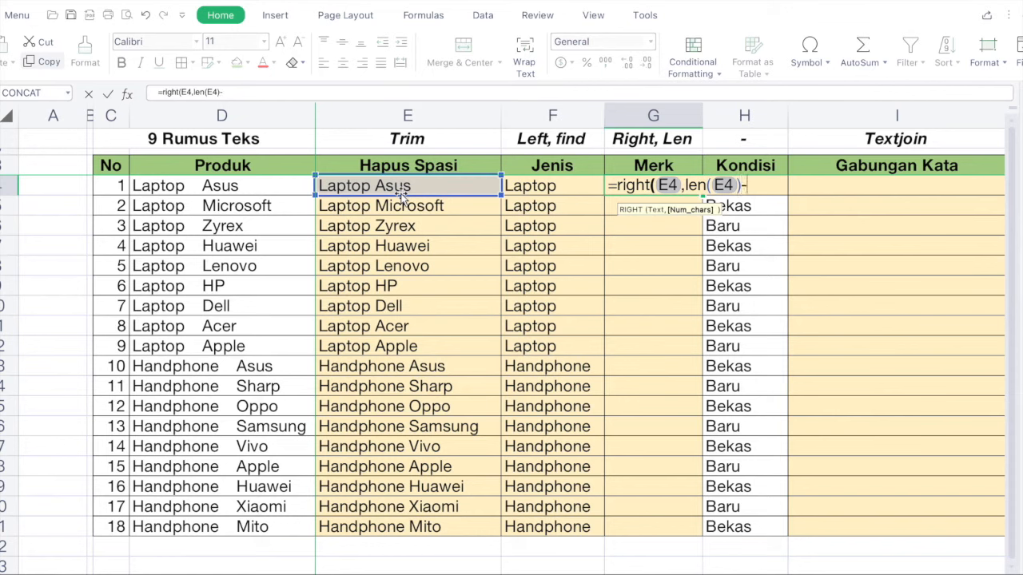
{"action": "type", "text": "-len"}
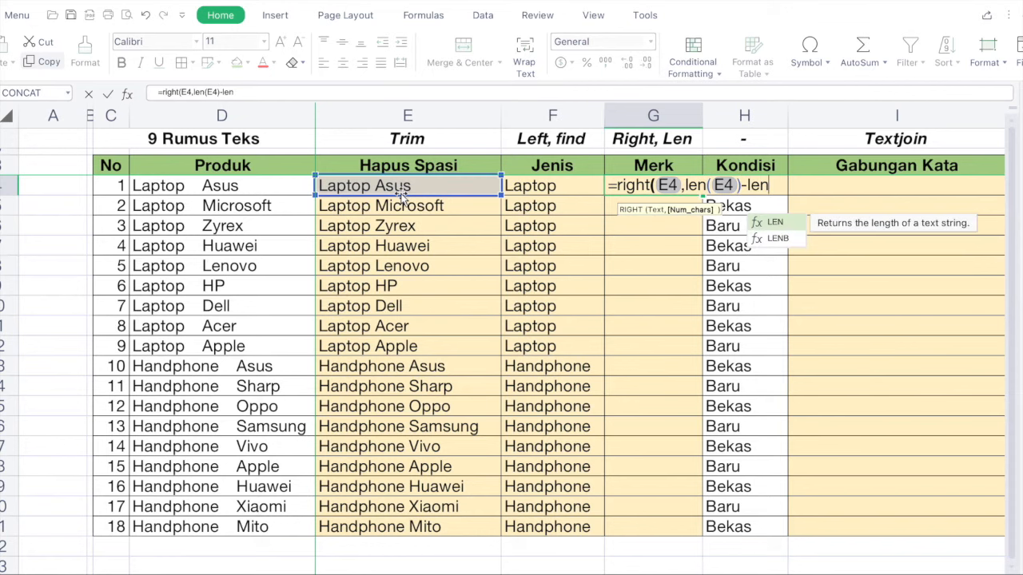
{"action": "type", "text": "("}
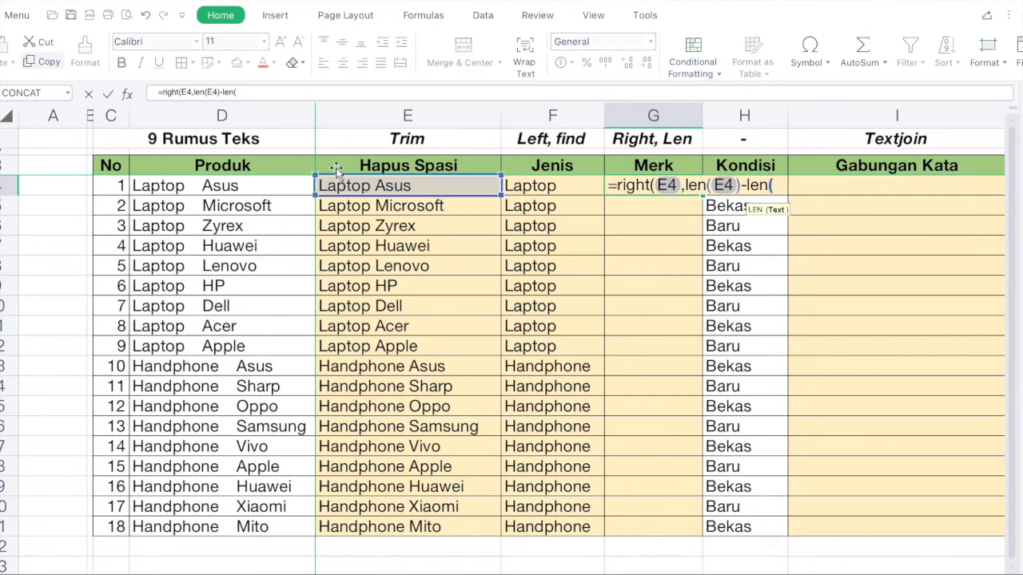
{"action": "left_click", "coordinate": [567, 188]}
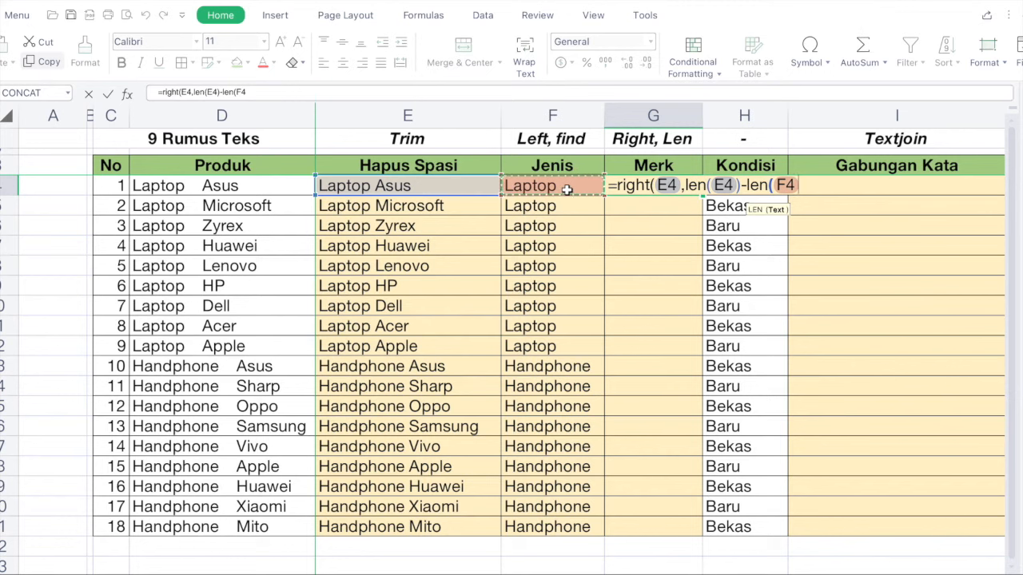
{"action": "type", "text": ")"}
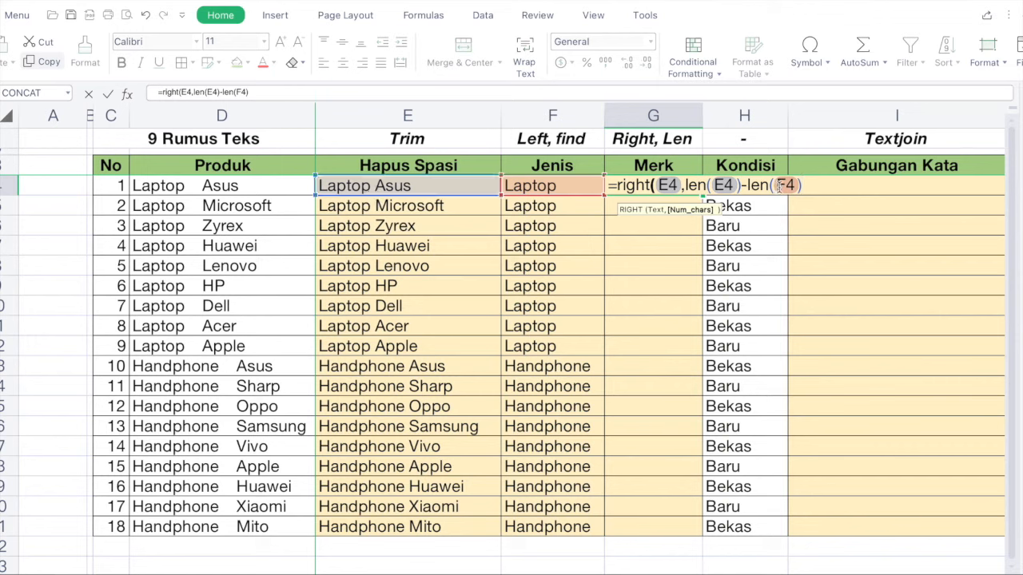
{"action": "type", "text": "-1"}
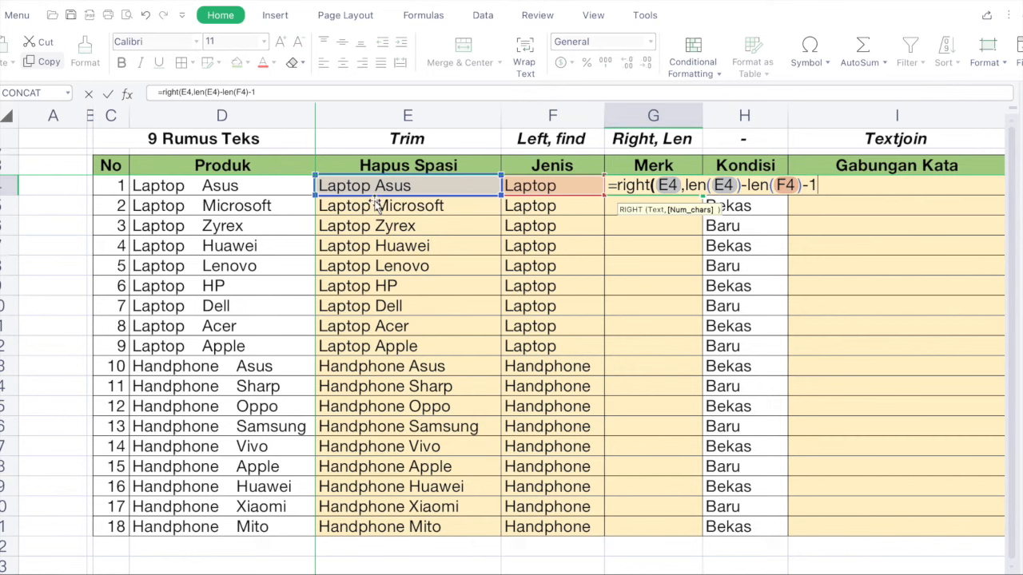
{"action": "type", "text": ")"}
{"action": "key", "text": "Return"}
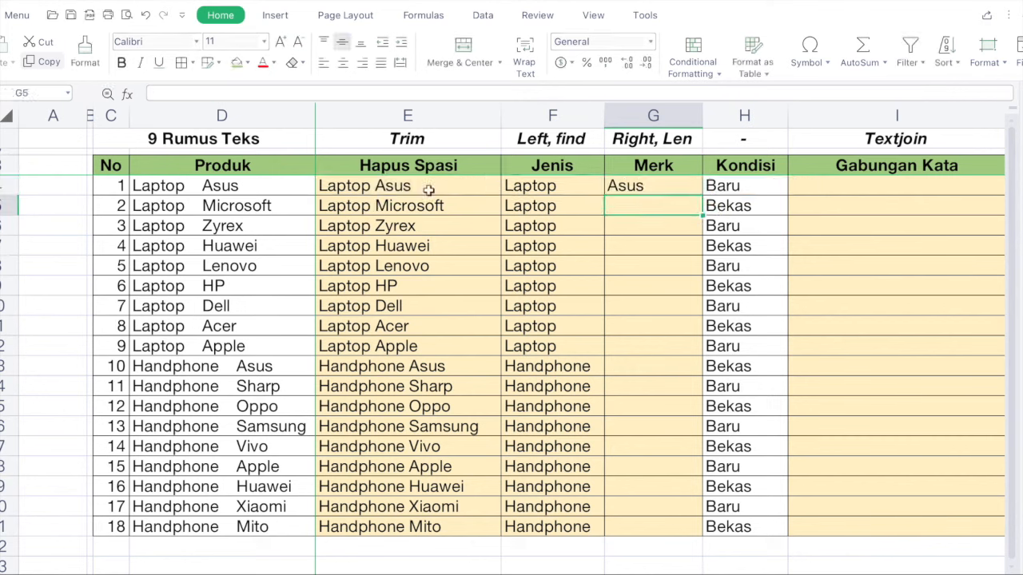
- Copy the brand formula from G4 into G5:G21 and check the results in G5 and G6 against E5 and E6
{"action": "left_click", "coordinate": [652, 184]}
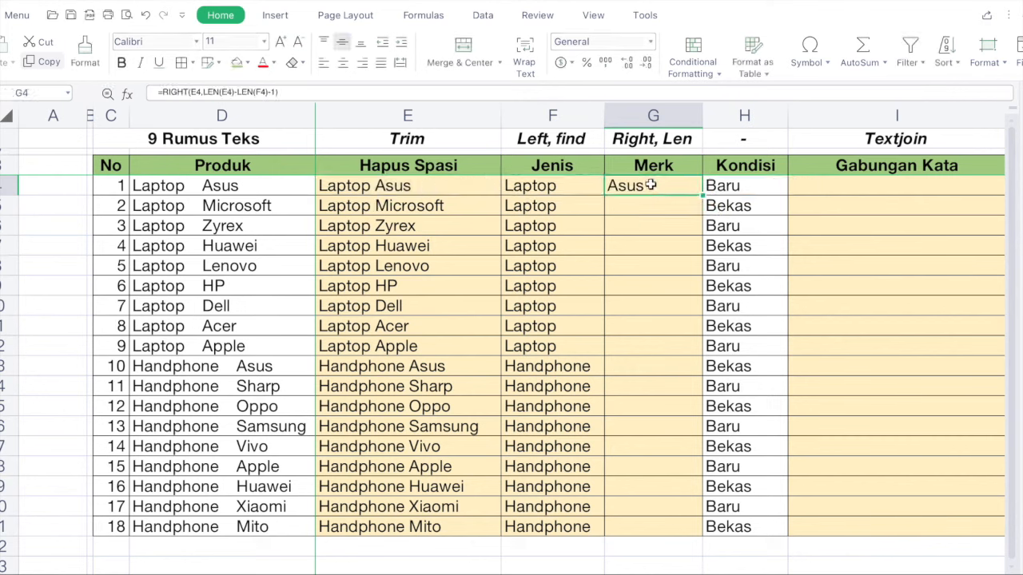
{"action": "key", "text": "ctrl+c"}
{"action": "left_click", "coordinate": [664, 205]}
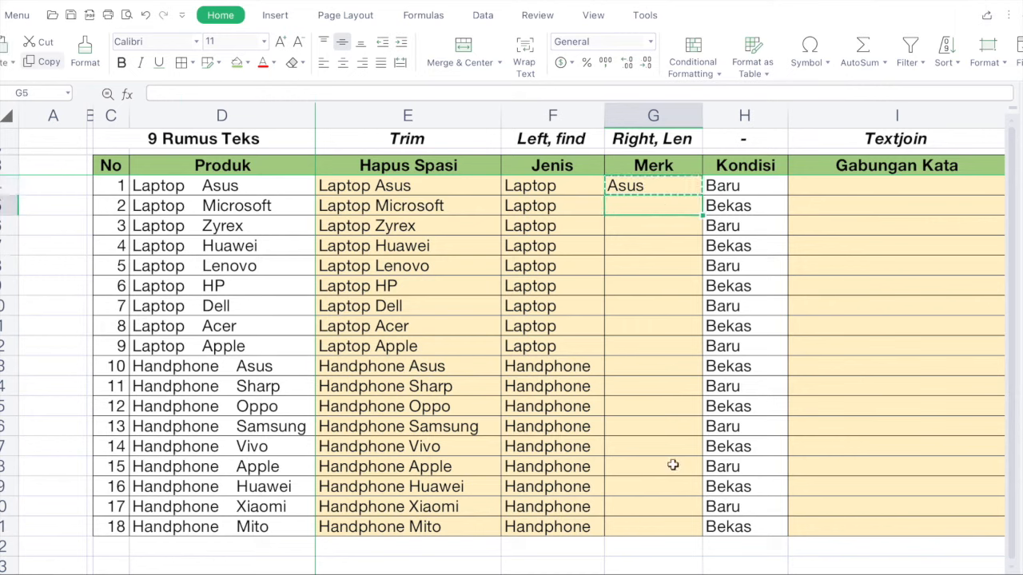
{"action": "left_click", "coordinate": [649, 526], "text": "shift"}
{"action": "key", "text": "ctrl+v"}
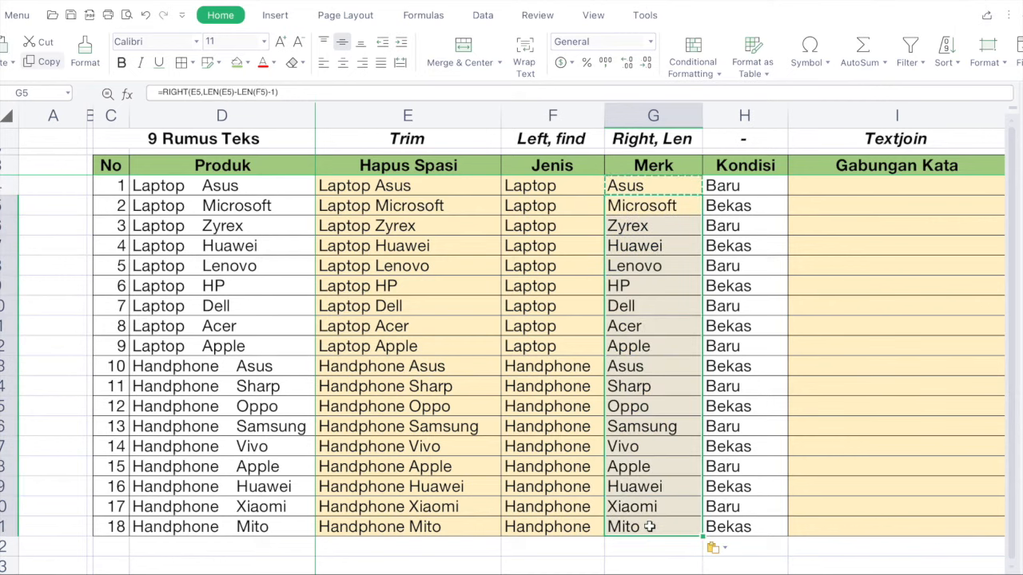
{"action": "left_click", "coordinate": [679, 206]}
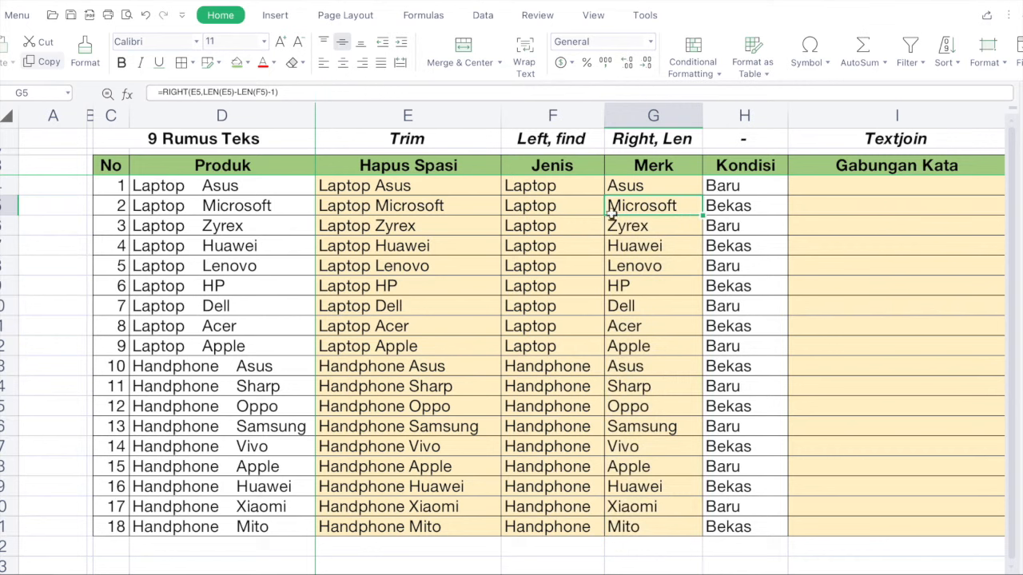
{"action": "left_click", "coordinate": [449, 206]}
{"action": "left_click", "coordinate": [649, 206]}
{"action": "left_click", "coordinate": [439, 226]}
{"action": "left_click", "coordinate": [657, 226]}
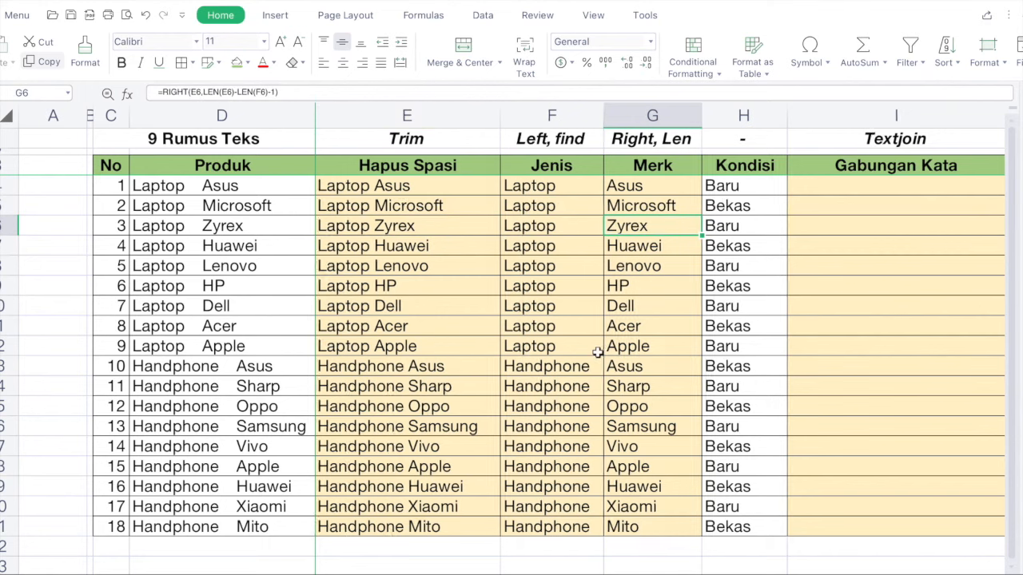
- Examine the Kondisi column and match H4 and H5 with the products in D4 and D5
{"action": "scroll", "coordinate": [597, 352], "scroll_direction": "right", "scroll_amount": 3}
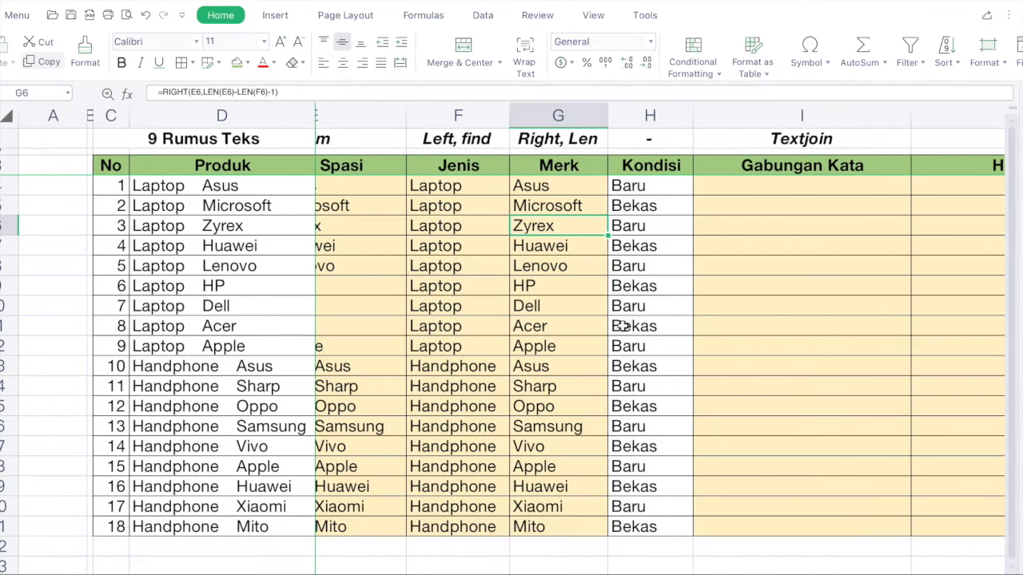
{"action": "left_click", "coordinate": [653, 116]}
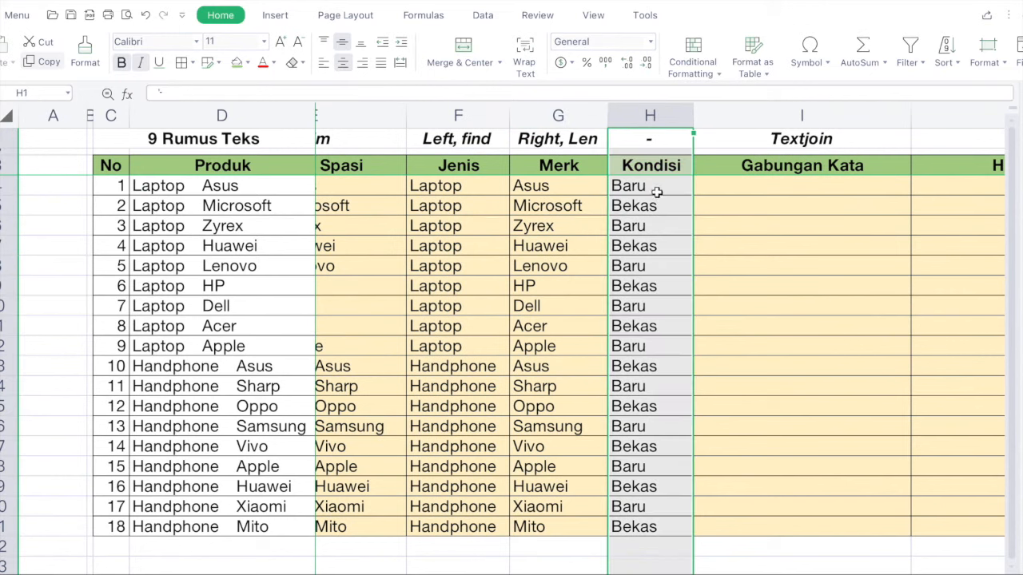
{"action": "left_click", "coordinate": [256, 186]}
{"action": "left_click", "coordinate": [644, 187]}
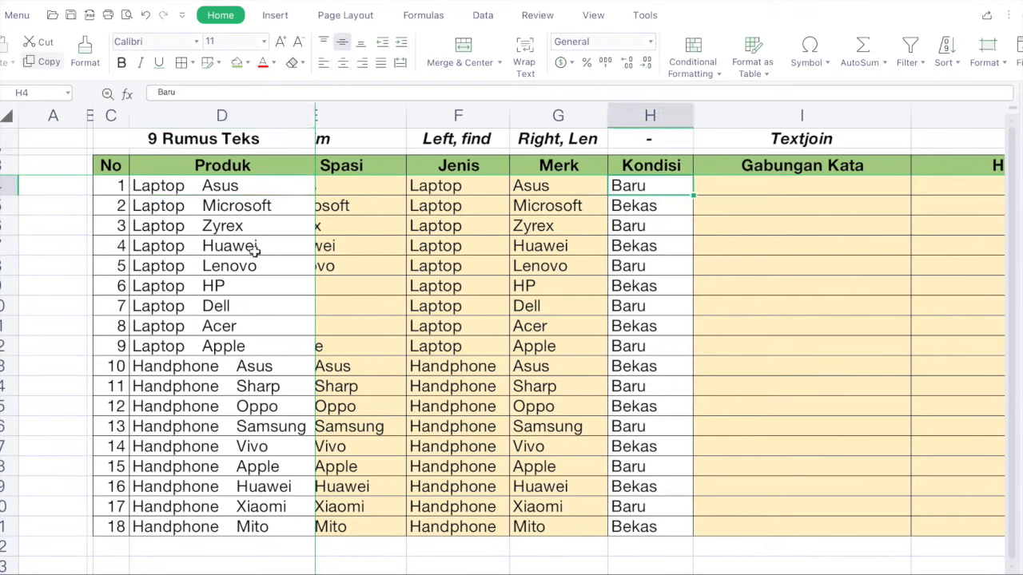
{"action": "left_click", "coordinate": [260, 204]}
{"action": "left_click", "coordinate": [676, 209]}
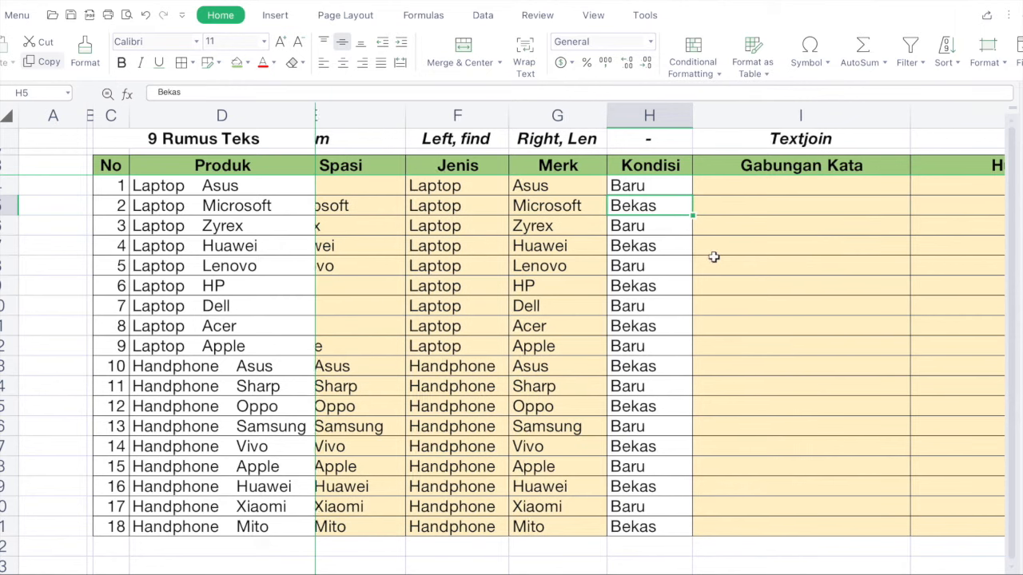
- Review the Jenis, Merk and Kondisi source columns and the Gabungan Kata column with its Textjoin heading
{"action": "scroll", "coordinate": [713, 256], "scroll_direction": "right", "scroll_amount": 2}
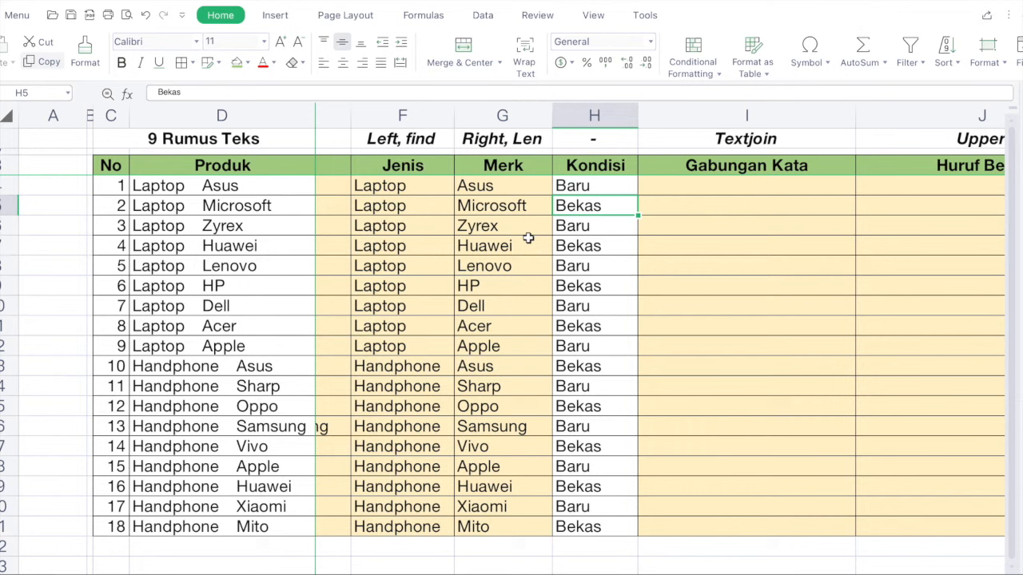
{"action": "left_click", "coordinate": [405, 114]}
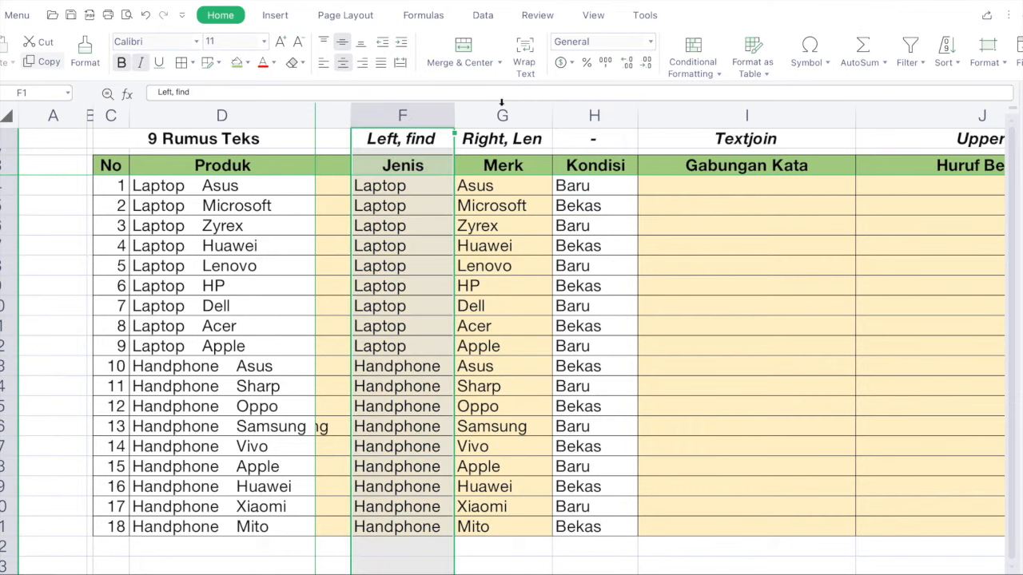
{"action": "left_click_drag", "start_coordinate": [502, 115], "coordinate": [591, 114]}
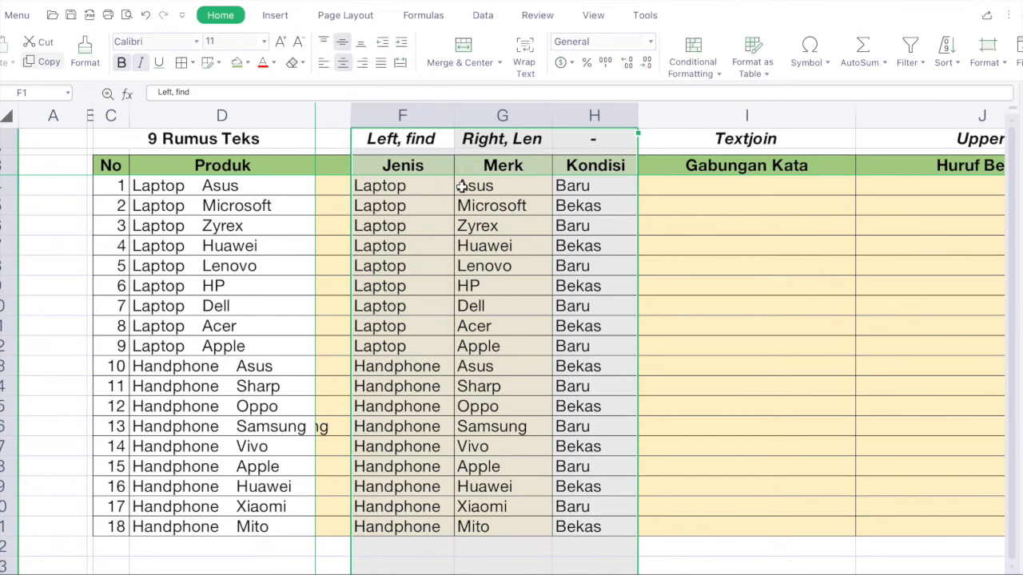
{"action": "left_click", "coordinate": [432, 194]}
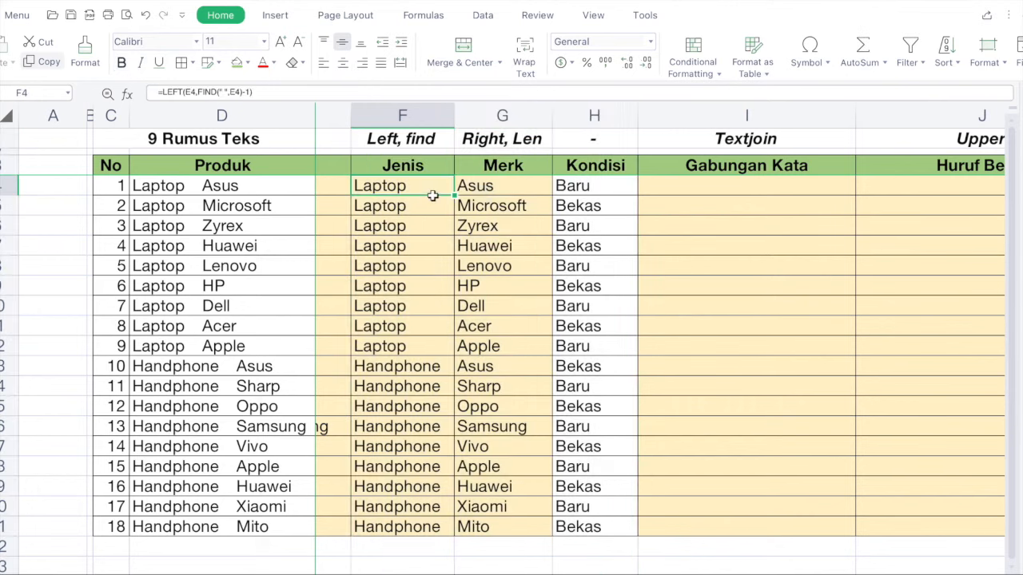
{"action": "left_click", "coordinate": [500, 188]}
{"action": "left_click", "coordinate": [572, 186]}
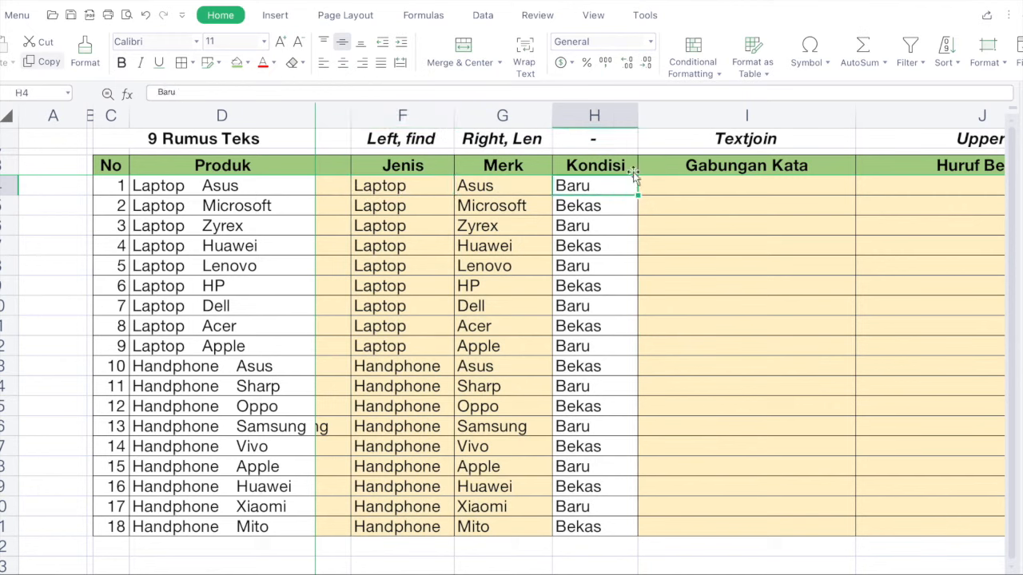
{"action": "left_click", "coordinate": [744, 114]}
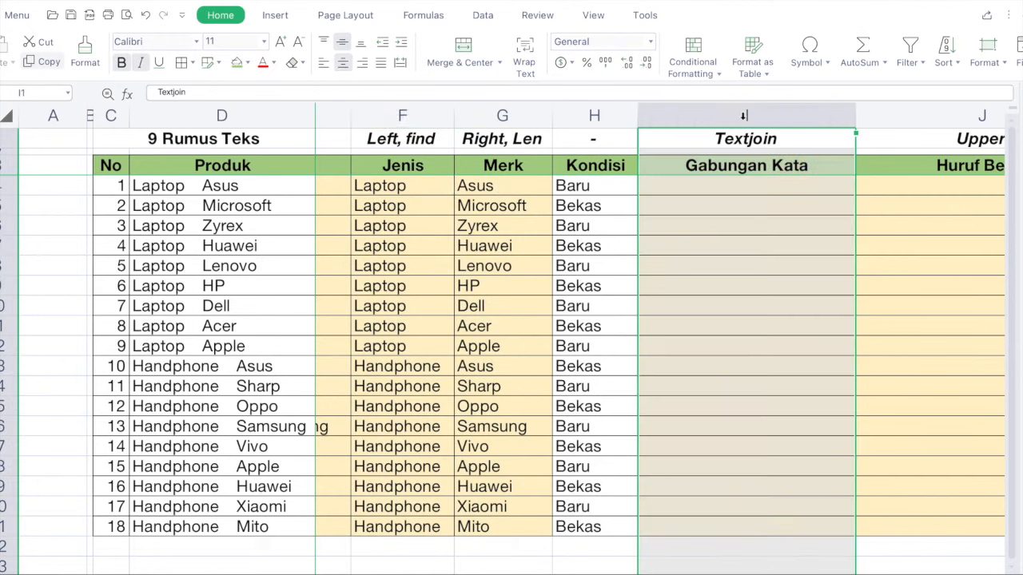
{"action": "left_click", "coordinate": [796, 140]}
- Enter the formula =TEXTJOIN(" ",TRUE,F4:H4) in cell I4 to combine type, brand and condition with spaces
{"action": "left_click", "coordinate": [774, 183]}
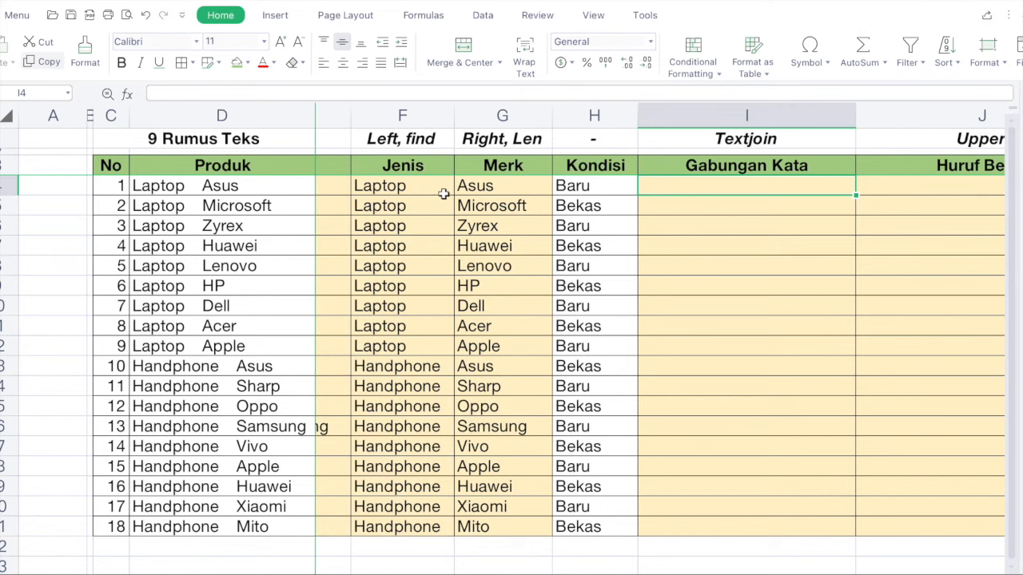
{"action": "type", "text": "="}
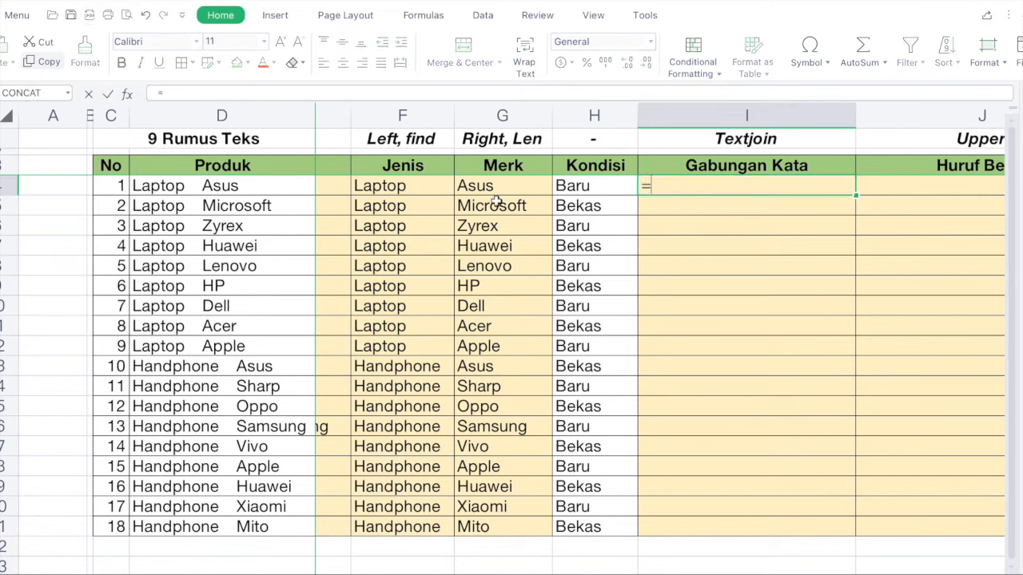
{"action": "type", "text": "tex"}
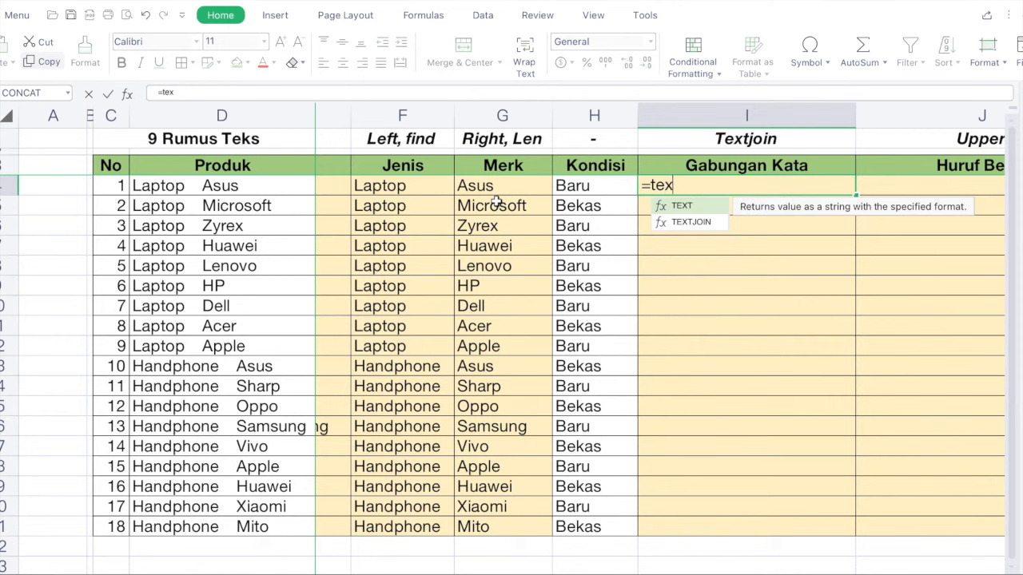
{"action": "double_click", "coordinate": [686, 222]}
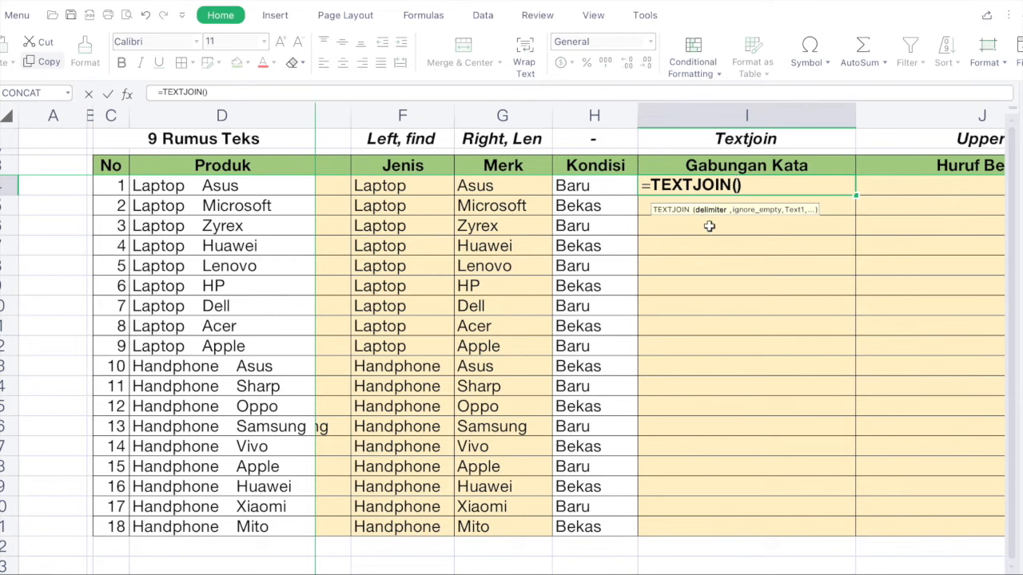
{"action": "type", "text": "\""}
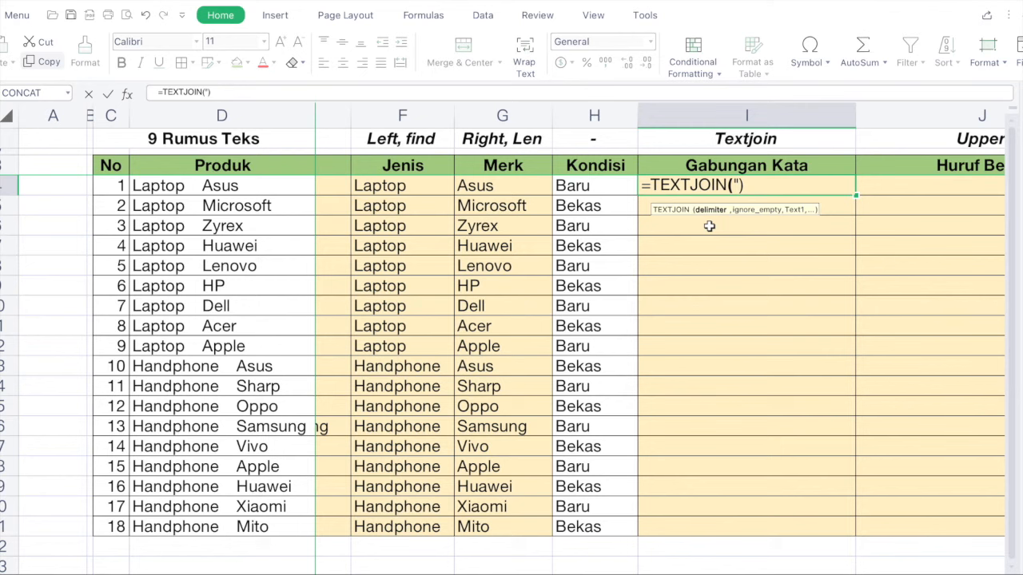
{"action": "type", "text": " \""}
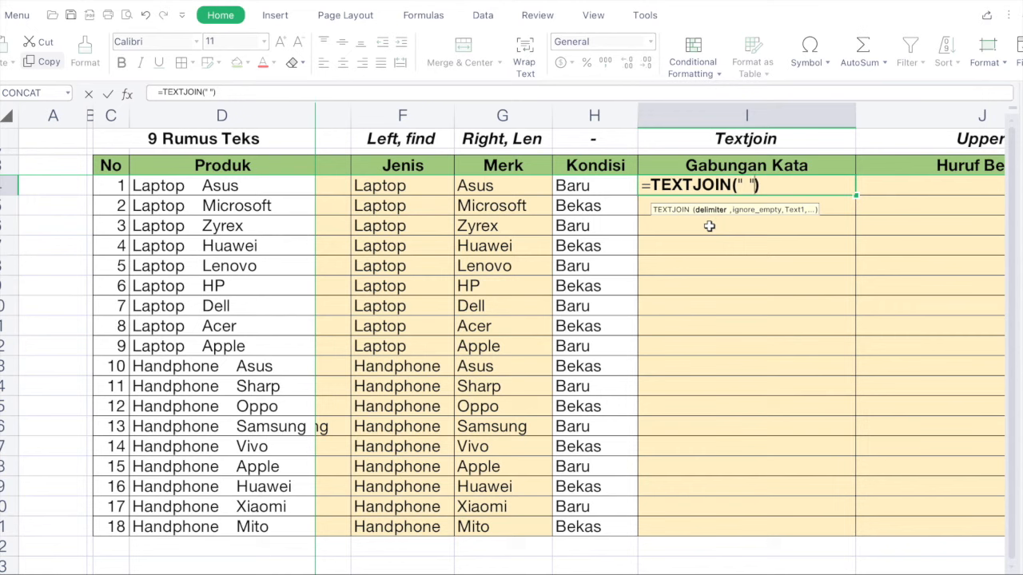
{"action": "type", "text": ","}
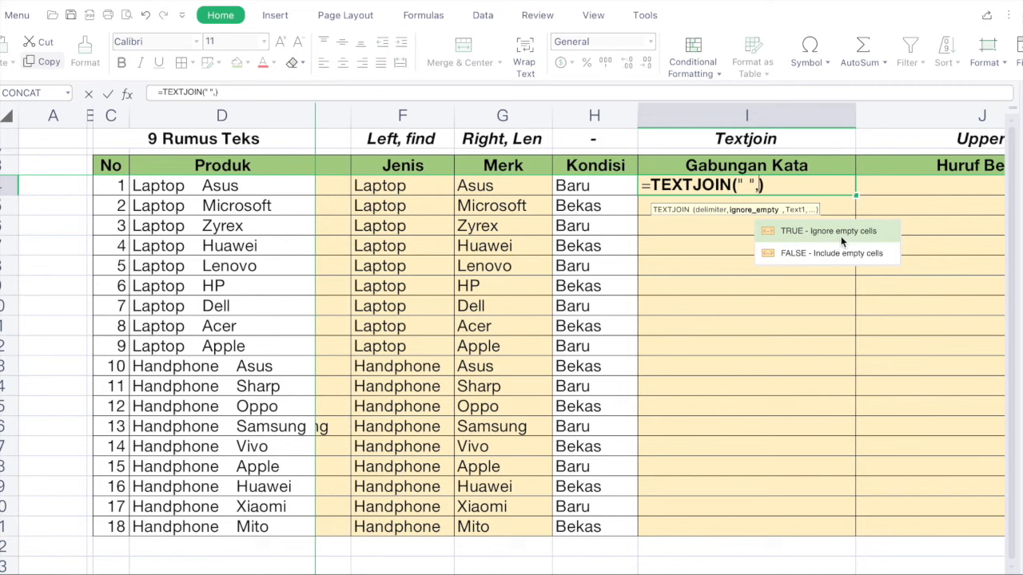
{"action": "double_click", "coordinate": [784, 232]}
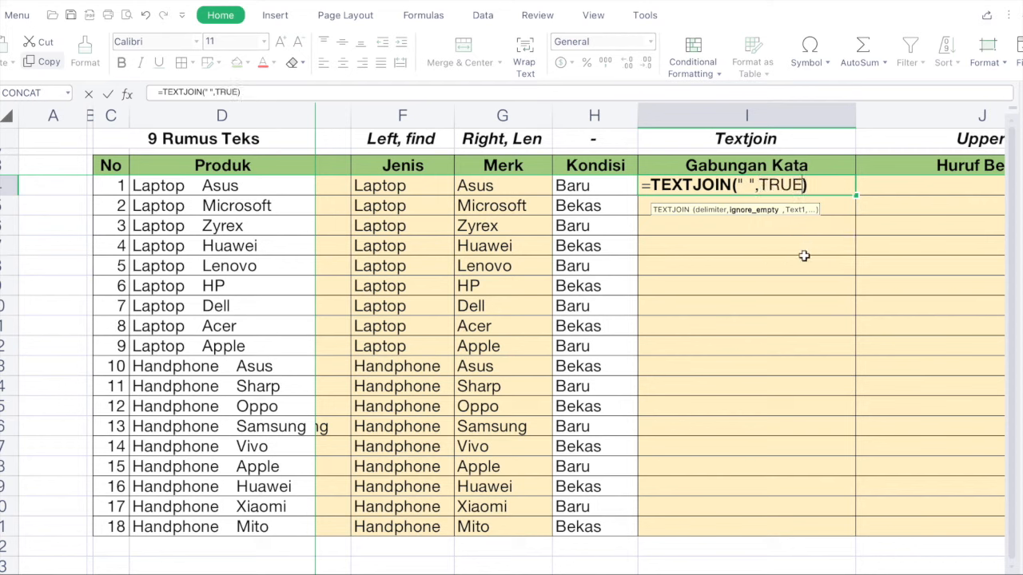
{"action": "type", "text": ","}
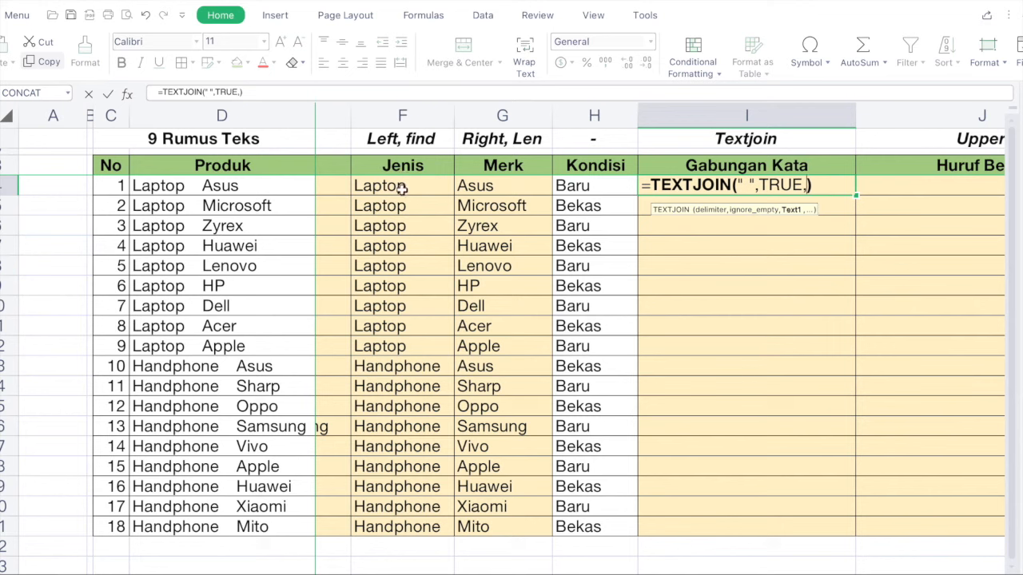
{"action": "left_click", "coordinate": [402, 187]}
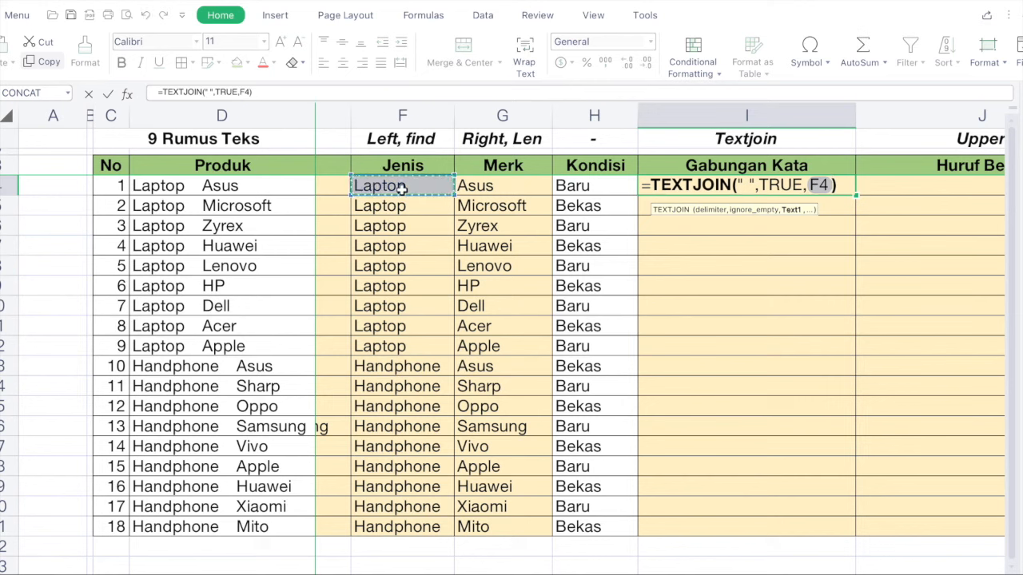
{"action": "left_click", "coordinate": [605, 186], "text": "shift"}
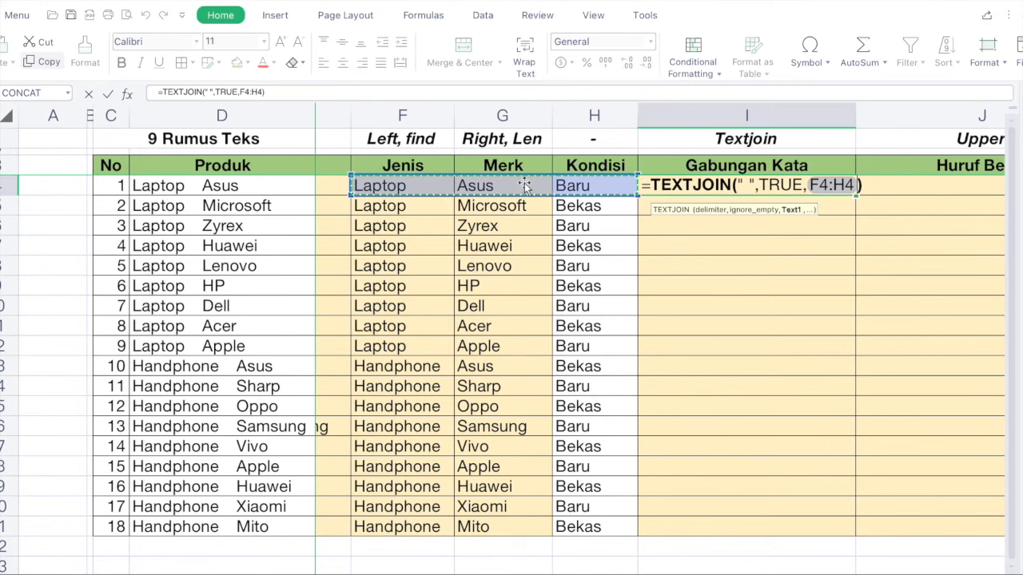
{"action": "key", "text": "Return"}
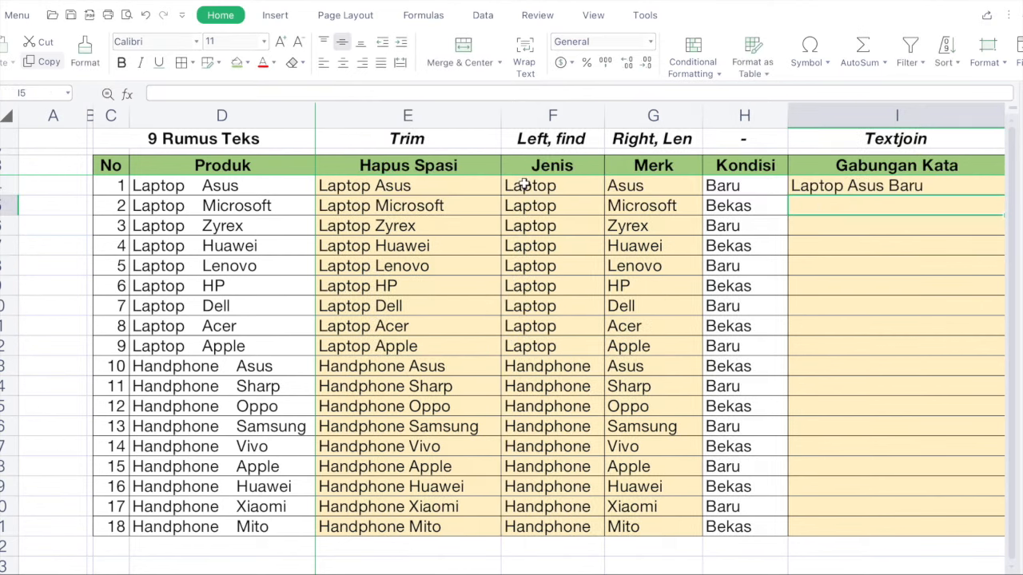
- Copy the TEXTJOIN formula from I4 into I5:I21 of the Gabungan Kata column
{"action": "scroll", "coordinate": [667, 290], "scroll_direction": "right", "scroll_amount": 3}
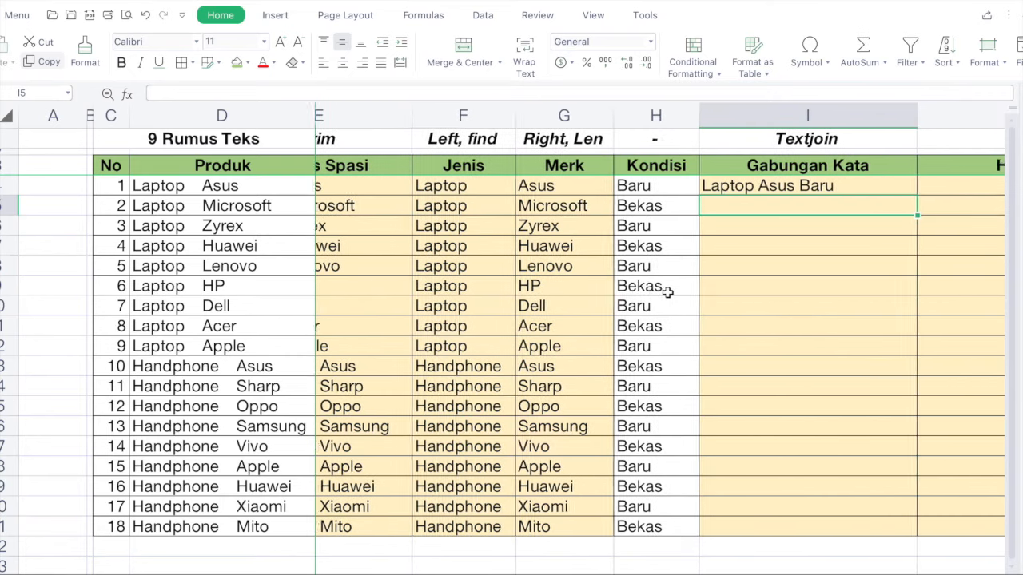
{"action": "left_click", "coordinate": [799, 186]}
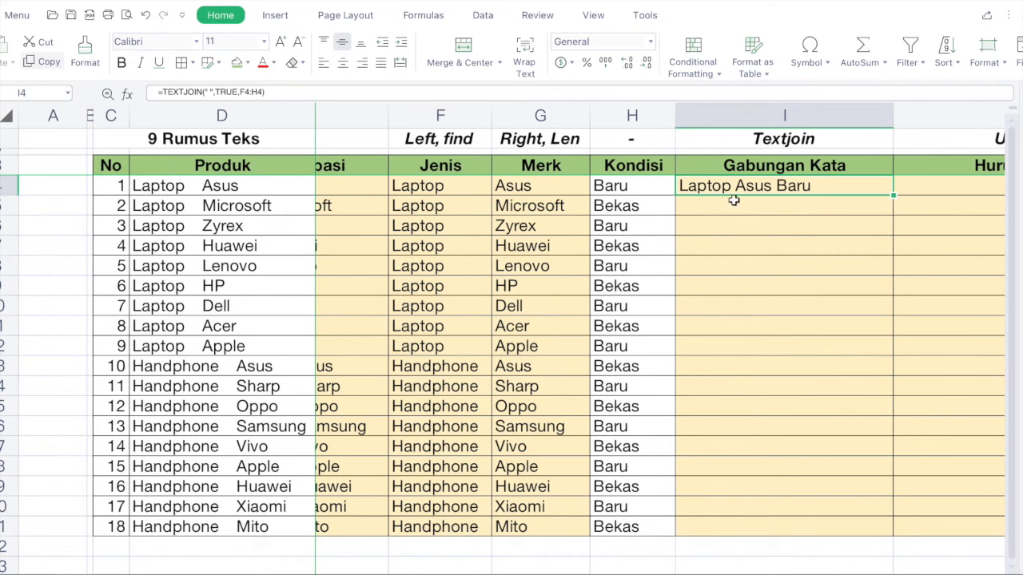
{"action": "key", "text": "ctrl+c"}
{"action": "left_click", "coordinate": [779, 203]}
{"action": "left_click", "coordinate": [736, 530], "text": "shift"}
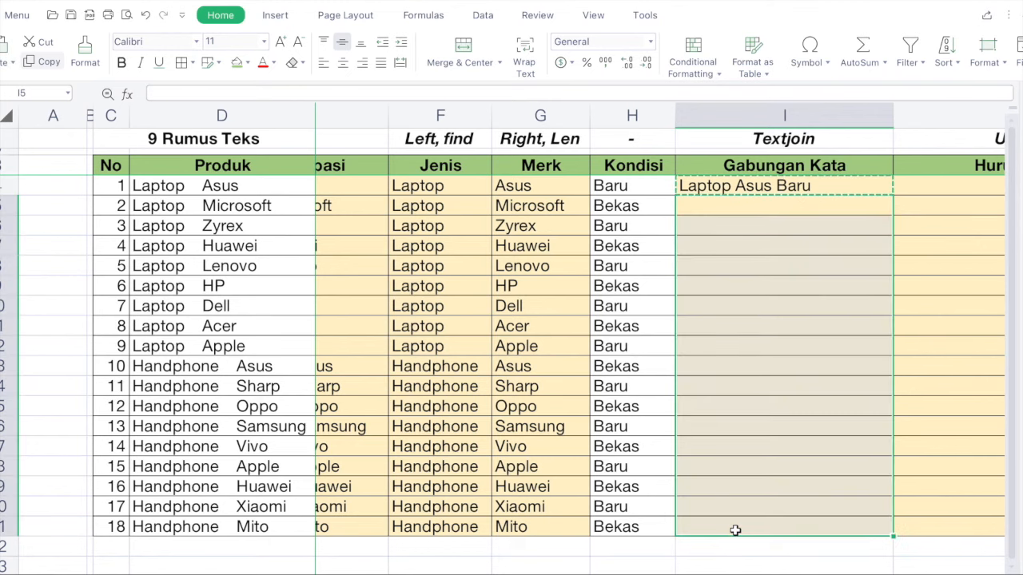
{"action": "key", "text": "ctrl+v"}
{"action": "scroll", "coordinate": [766, 424], "scroll_direction": "right", "scroll_amount": 5}
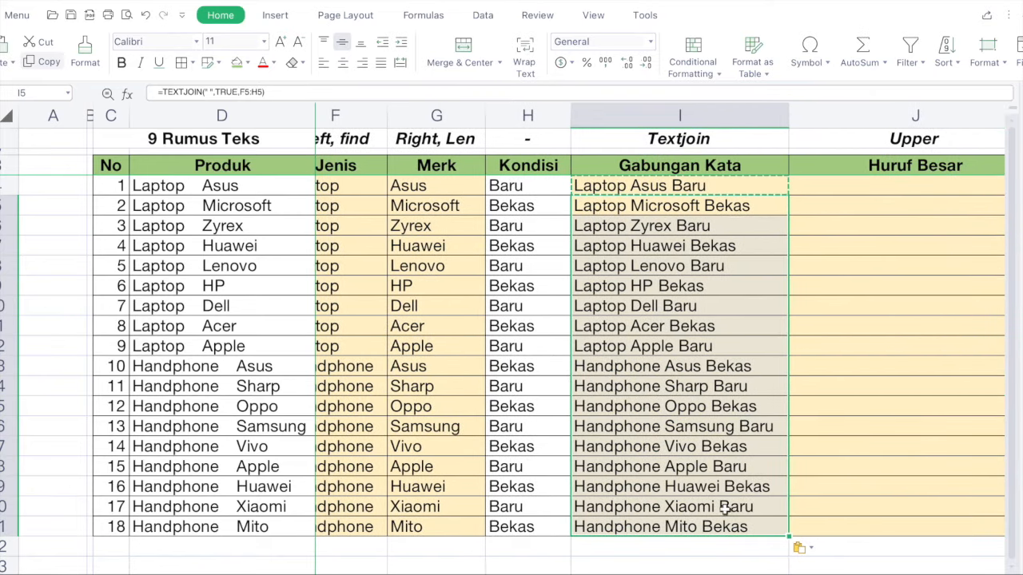
- Enter the formula =UPPER(I4) in cell J4 to convert the combined product text to uppercase
{"action": "scroll", "coordinate": [736, 365], "scroll_direction": "right", "scroll_amount": 2}
{"action": "scroll", "coordinate": [736, 365], "scroll_direction": "right", "scroll_amount": 2}
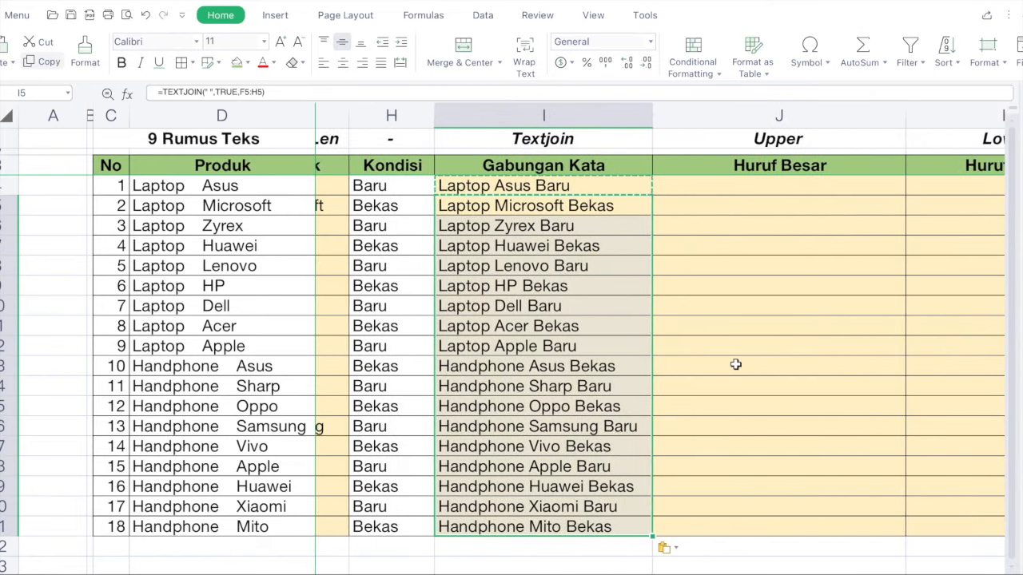
{"action": "scroll", "coordinate": [736, 364], "scroll_direction": "right", "scroll_amount": 1}
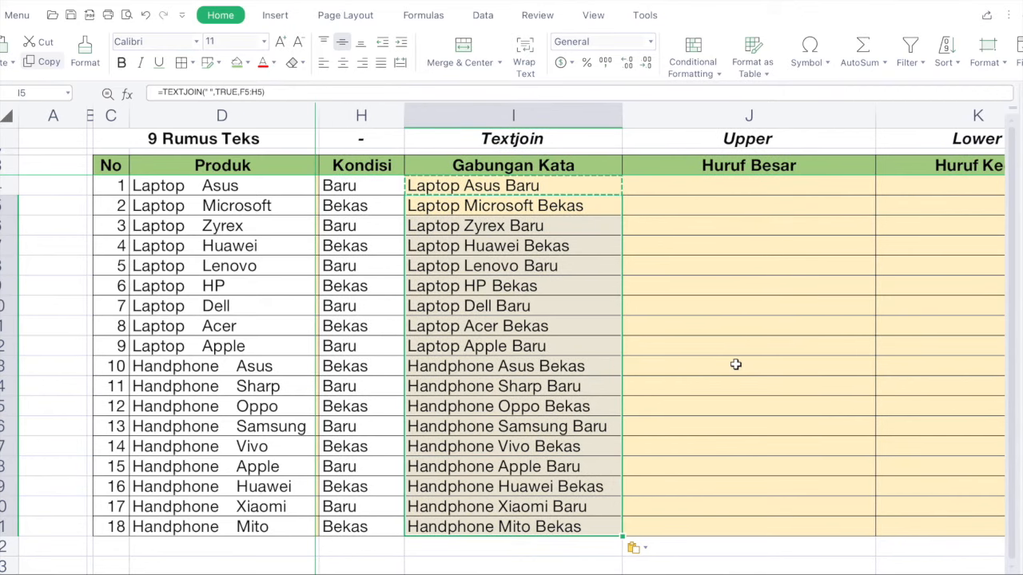
{"action": "key", "text": "Escape"}
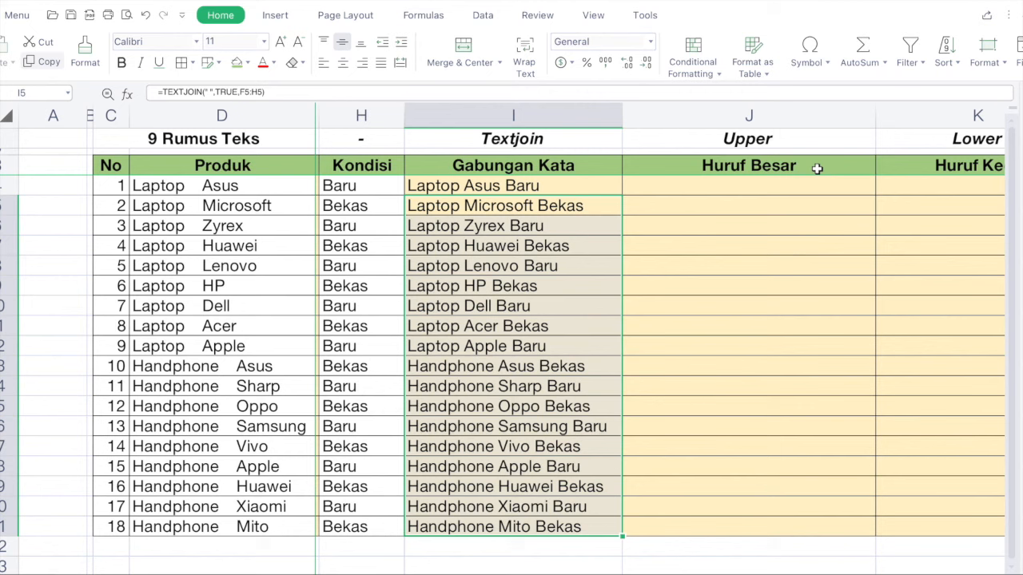
{"action": "left_click", "coordinate": [805, 185]}
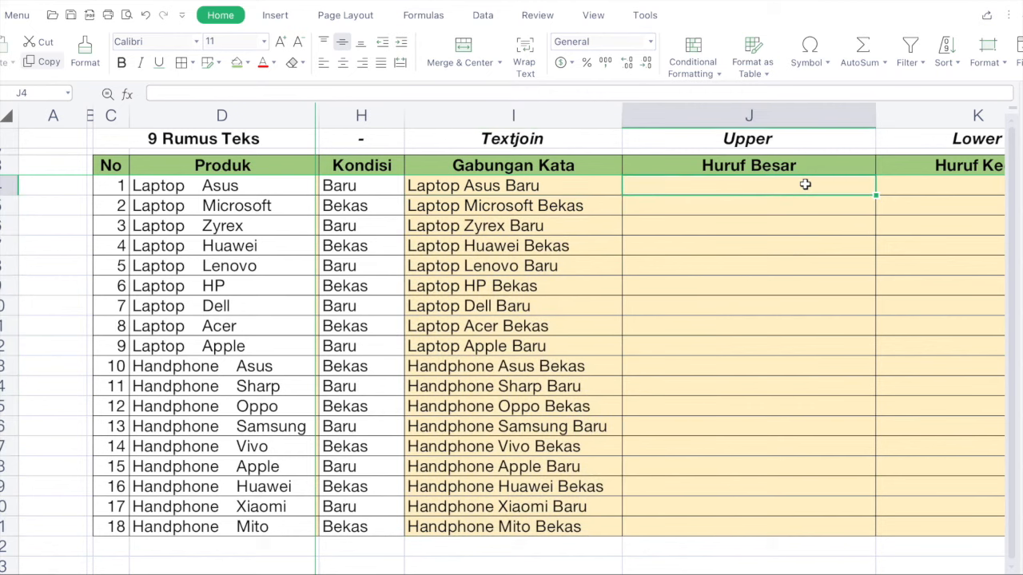
{"action": "type", "text": "=upper"}
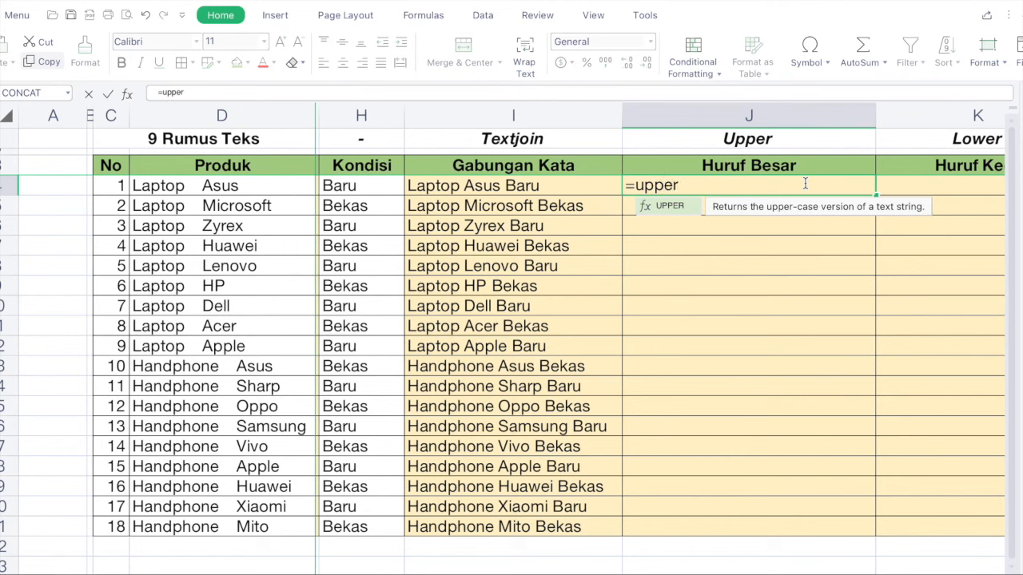
{"action": "type", "text": "("}
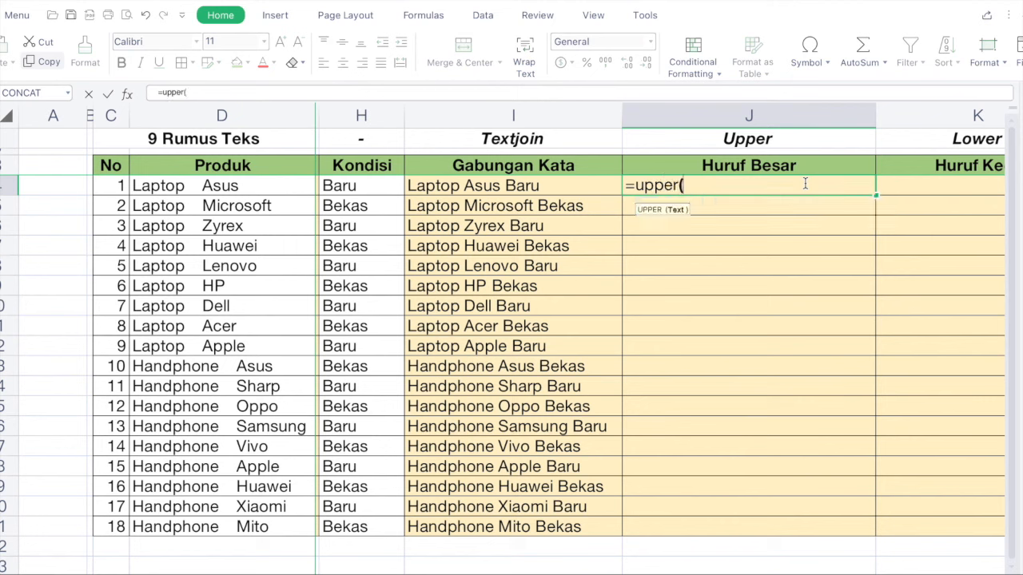
{"action": "left_click", "coordinate": [533, 187]}
{"action": "key", "text": "Return"}
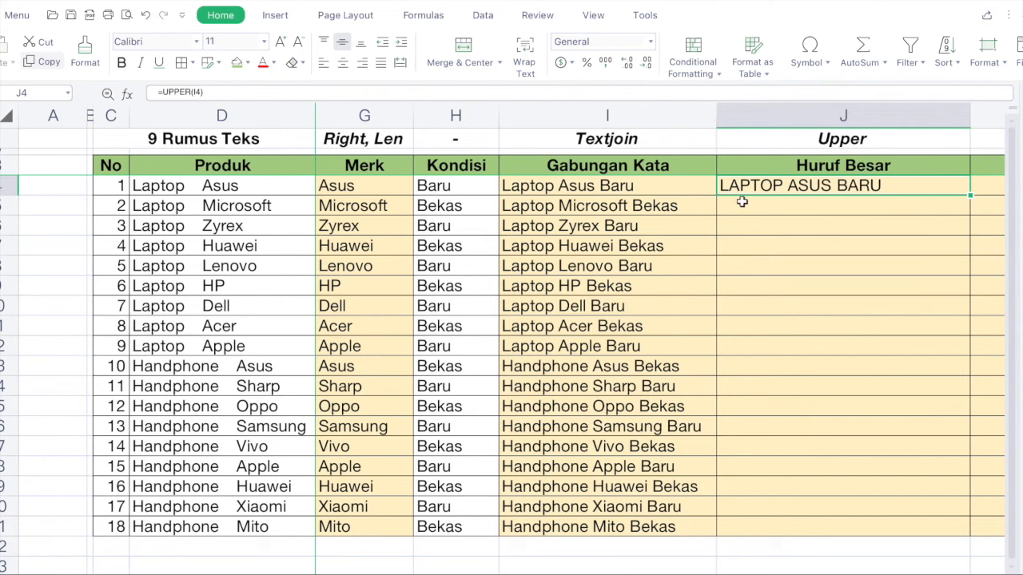
- Copy the UPPER formula from J4 into J5:J21 of the Huruf Besar column
{"action": "key", "text": "ctrl+c"}
{"action": "left_click_drag", "start_coordinate": [758, 206], "coordinate": [764, 520]}
{"action": "key", "text": "ctrl+v"}
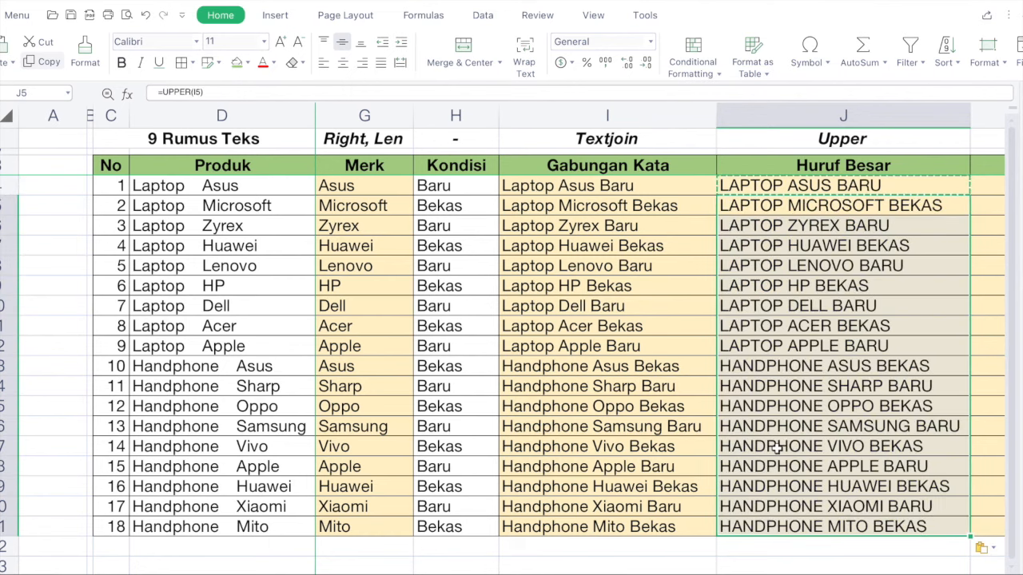
- Enter the formula =LOWER(I4) in cell K4 to convert the combined product text to lowercase
{"action": "scroll", "coordinate": [775, 447], "scroll_direction": "right", "scroll_amount": 4}
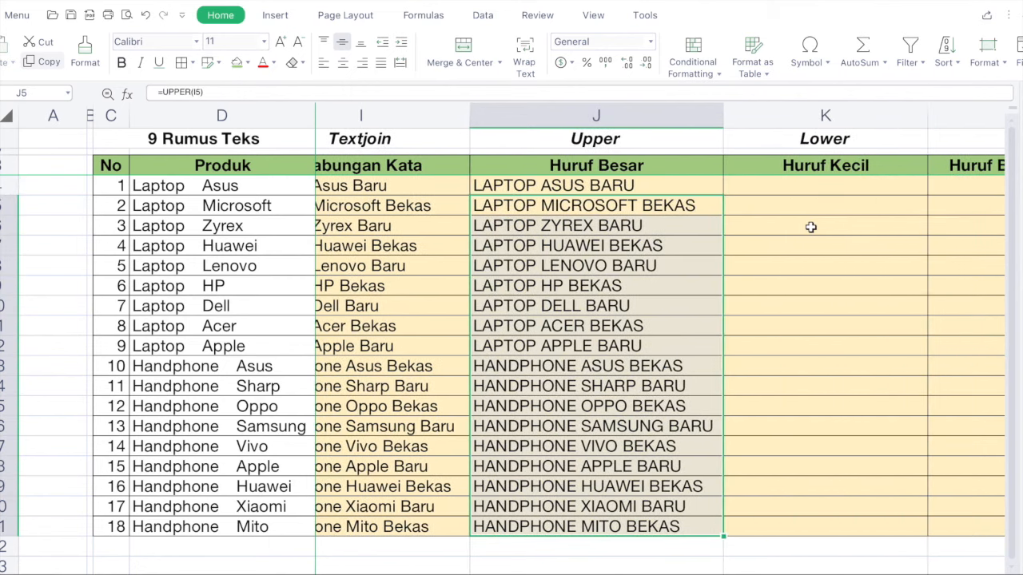
{"action": "left_click", "coordinate": [822, 184]}
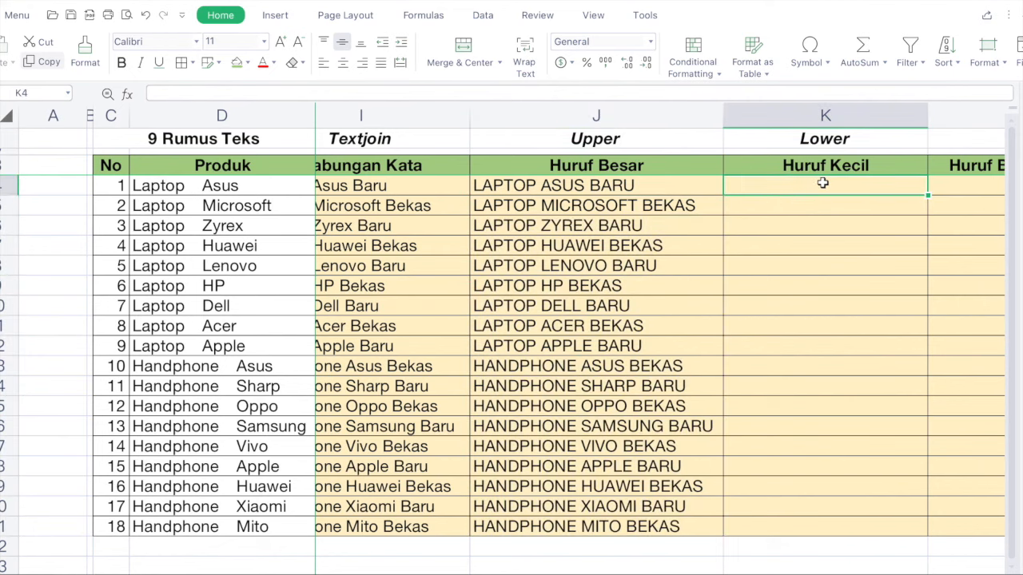
{"action": "left_click", "coordinate": [867, 137]}
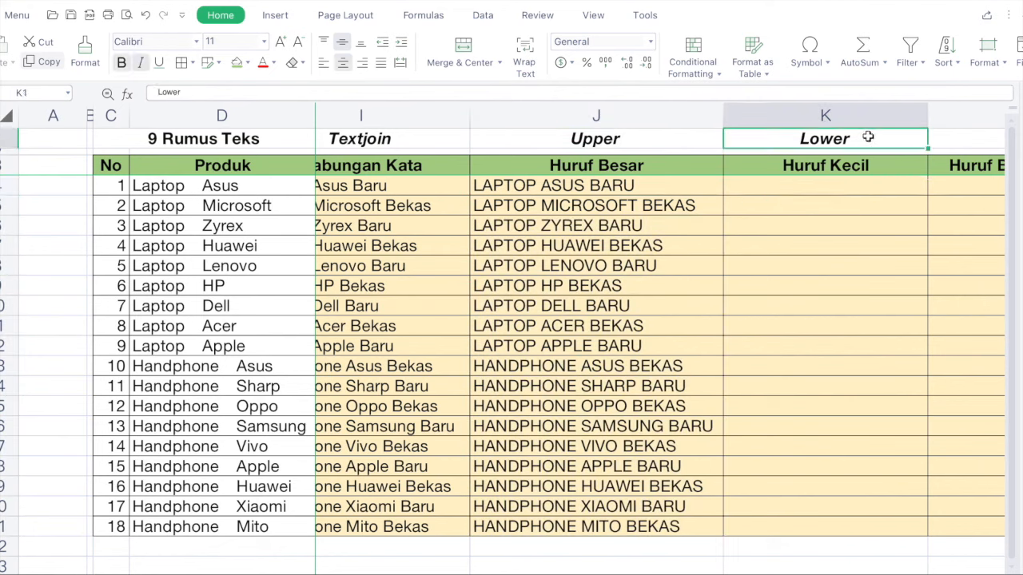
{"action": "left_click", "coordinate": [850, 187]}
{"action": "type", "text": "=lower"}
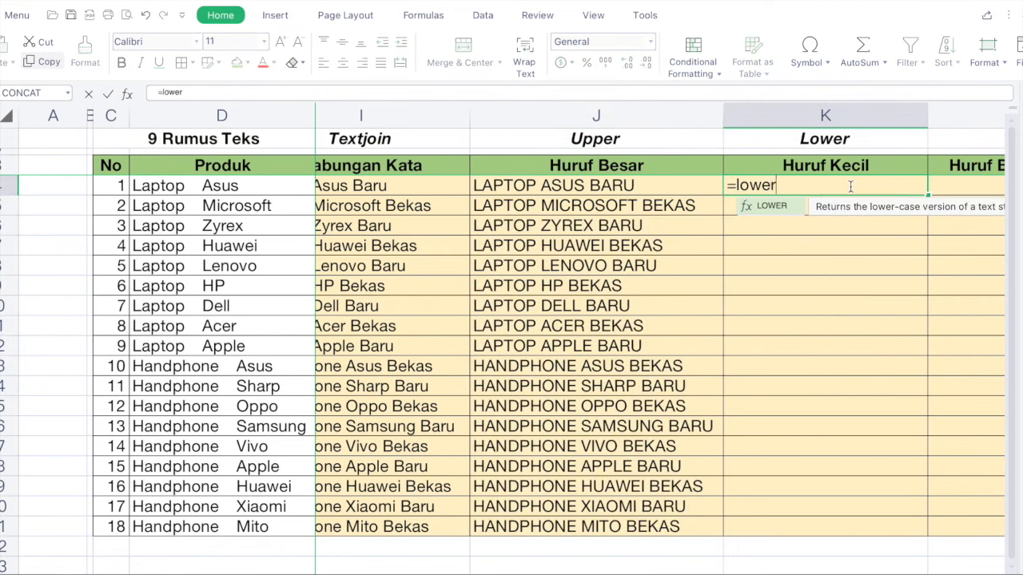
{"action": "type", "text": "("}
{"action": "left_click", "coordinate": [419, 185]}
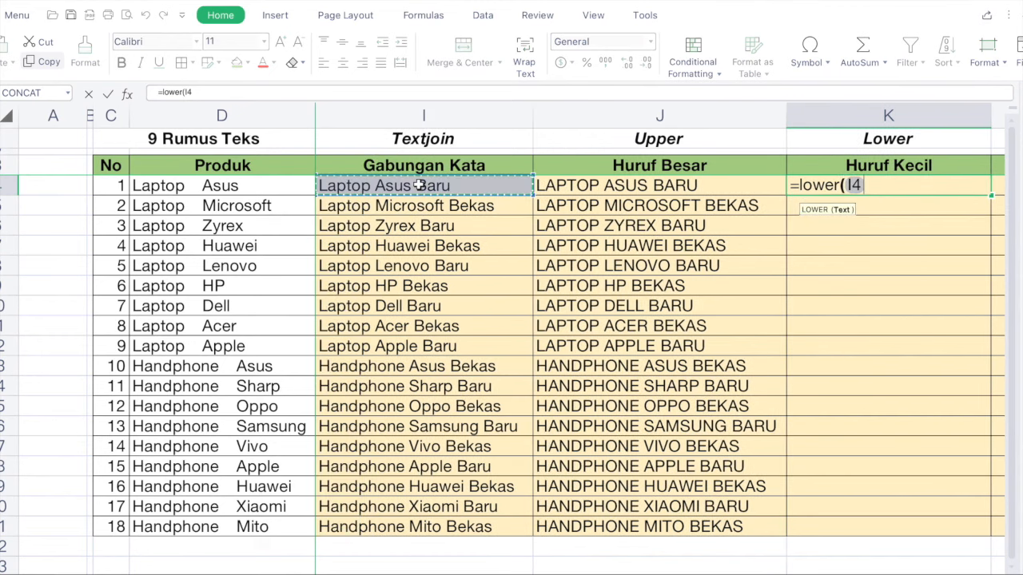
{"action": "type", "text": ")"}
{"action": "key", "text": "Return"}
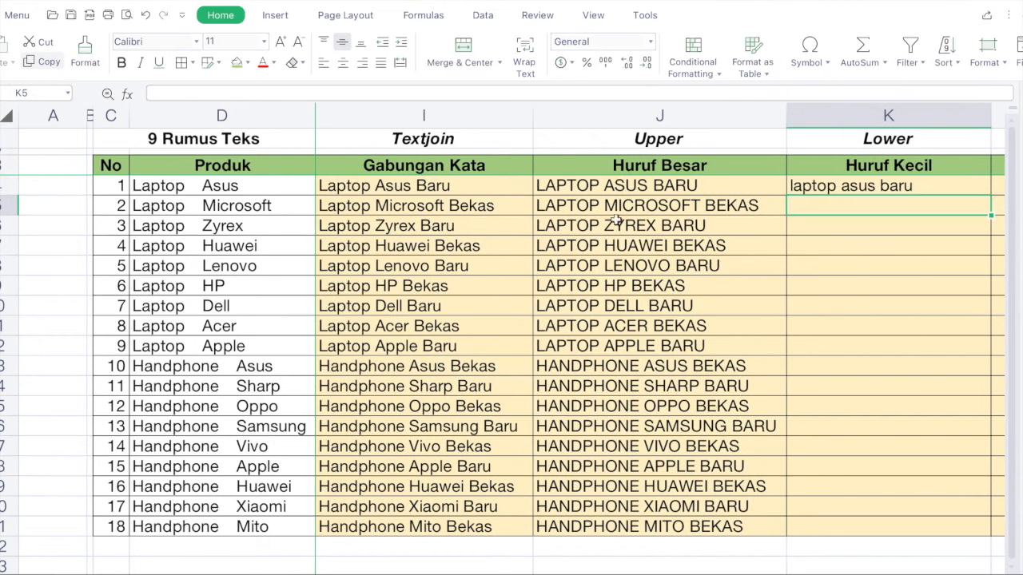
- Copy the LOWER formula from K4 into K5:K21 of the Huruf Kecil column
{"action": "left_click", "coordinate": [897, 187]}
{"action": "key", "text": "ctrl+c"}
{"action": "left_click", "coordinate": [890, 204]}
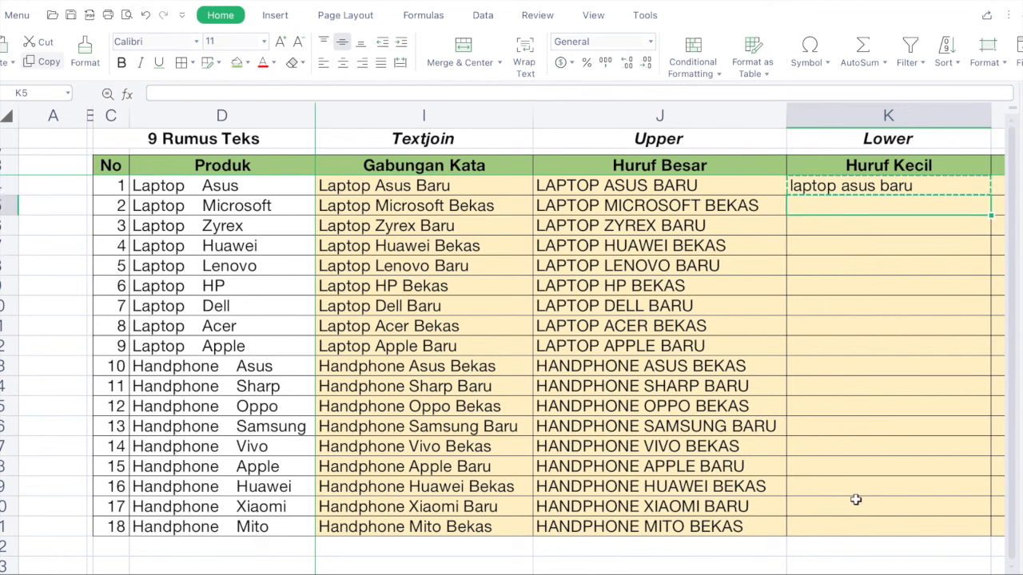
{"action": "left_click", "coordinate": [844, 524], "text": "shift"}
{"action": "key", "text": "ctrl+v"}
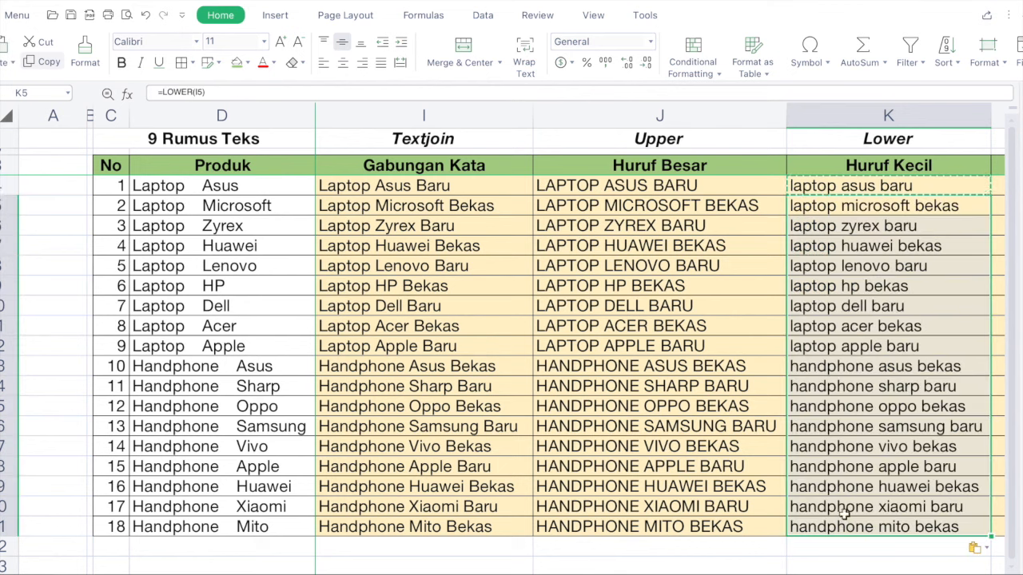
- Compare the Gabungan Kata and Huruf Kecil columns as possible sources for the Huruf Besar Awal Kata column and its Proper heading
{"action": "scroll", "coordinate": [845, 525], "scroll_direction": "right", "scroll_amount": 3}
{"action": "left_click", "coordinate": [872, 188]}
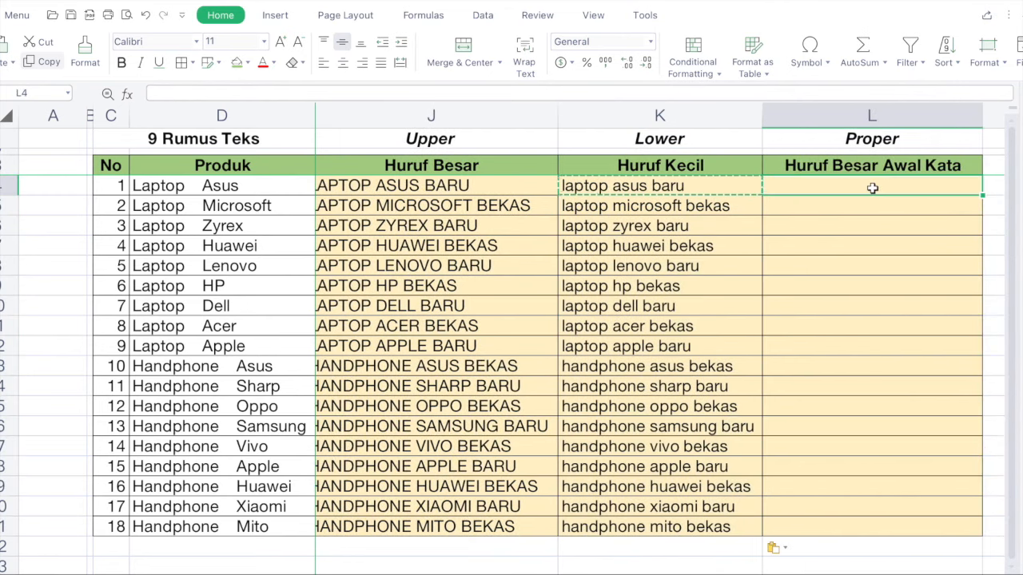
{"action": "scroll", "coordinate": [730, 250], "scroll_direction": "left", "scroll_amount": 3}
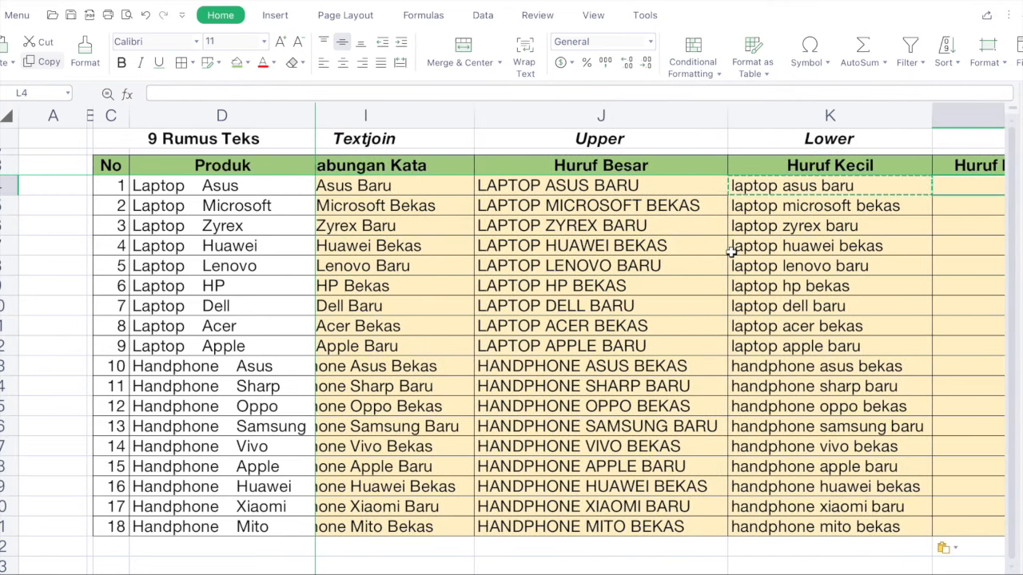
{"action": "scroll", "coordinate": [731, 250], "scroll_direction": "left", "scroll_amount": 2}
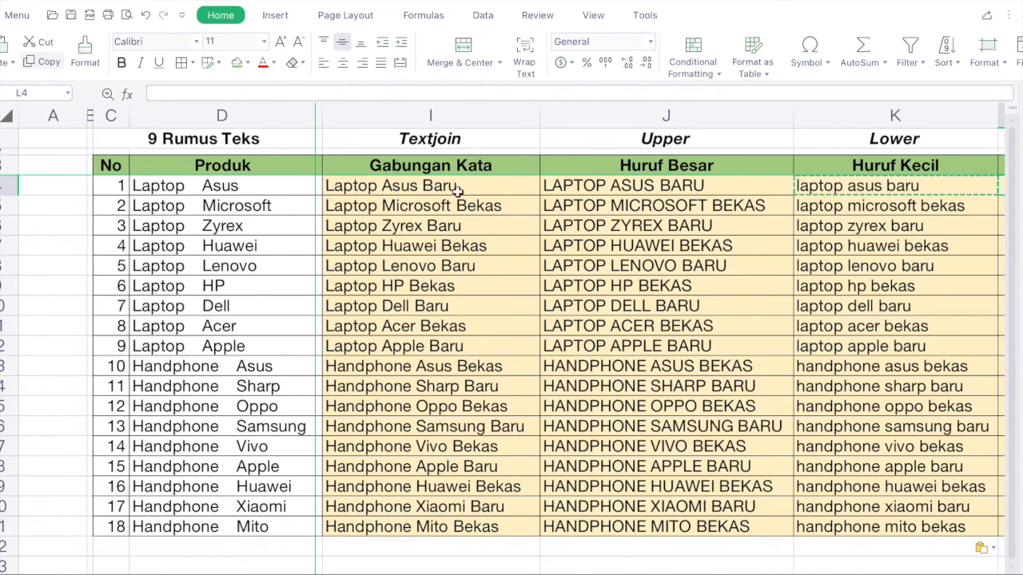
{"action": "scroll", "coordinate": [530, 256], "scroll_direction": "right", "scroll_amount": 3}
{"action": "key", "text": "Escape"}
{"action": "left_click", "coordinate": [634, 113]}
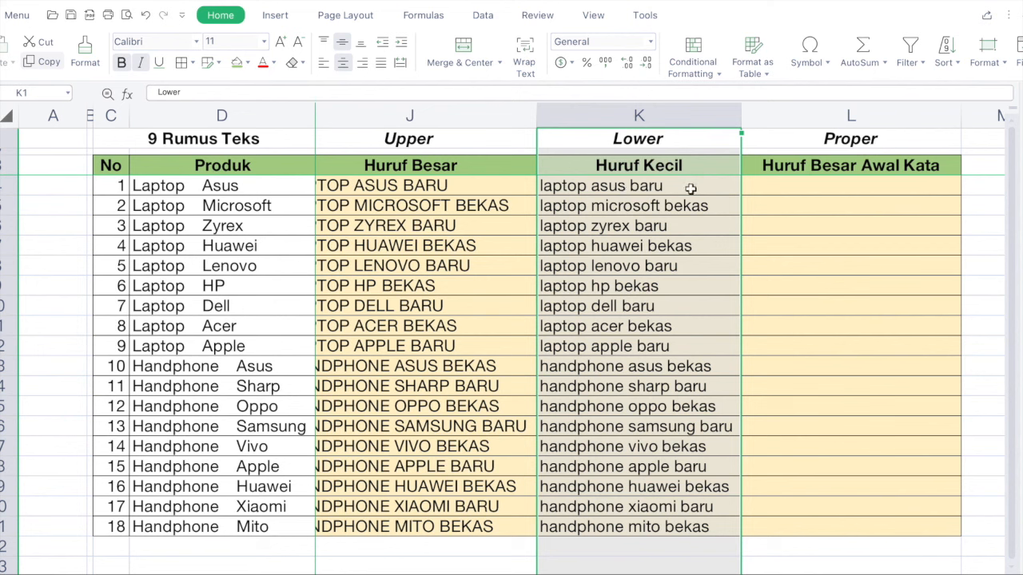
{"action": "left_click", "coordinate": [887, 139]}
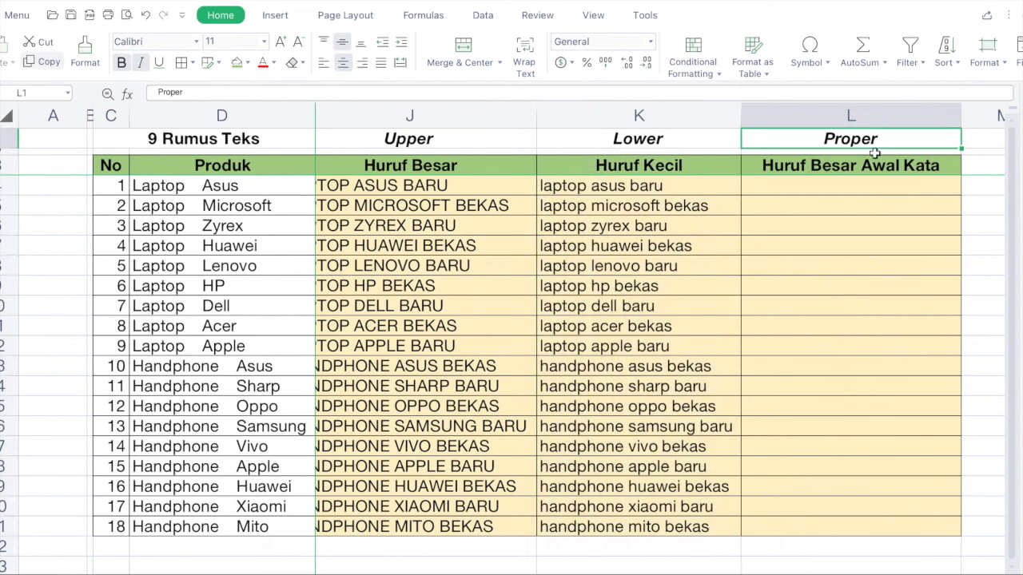
- Enter the formula =PROPER(K4) in cell L4 to capitalize the first letter of each word
{"action": "left_click", "coordinate": [842, 187]}
{"action": "type", "text": "=pro"}
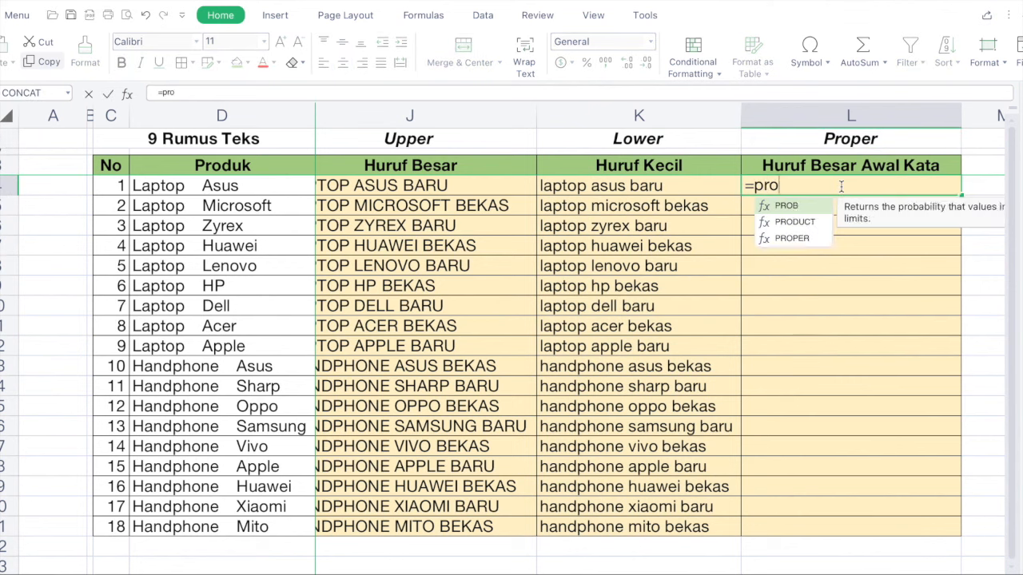
{"action": "type", "text": "per("}
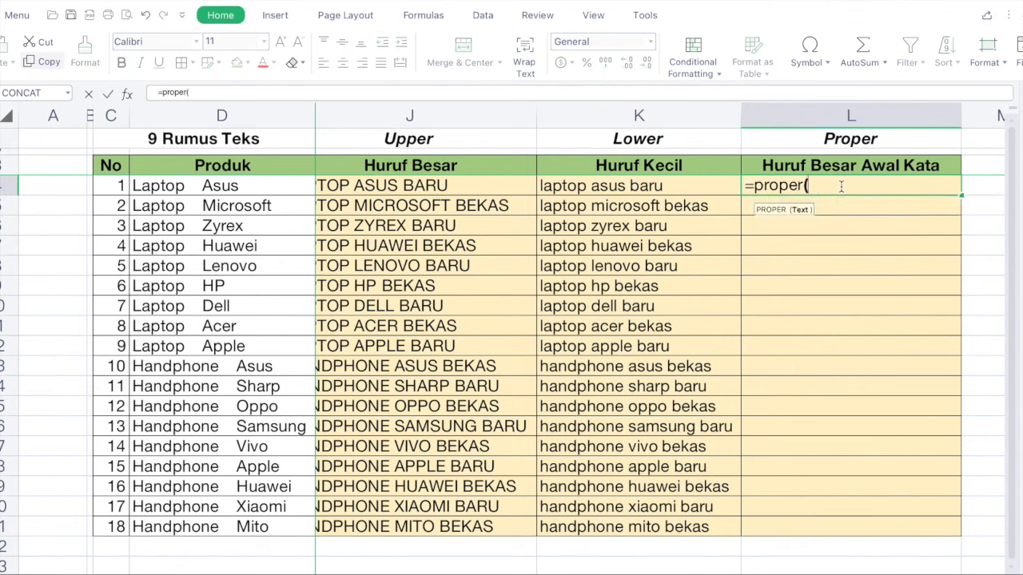
{"action": "left_click", "coordinate": [663, 185]}
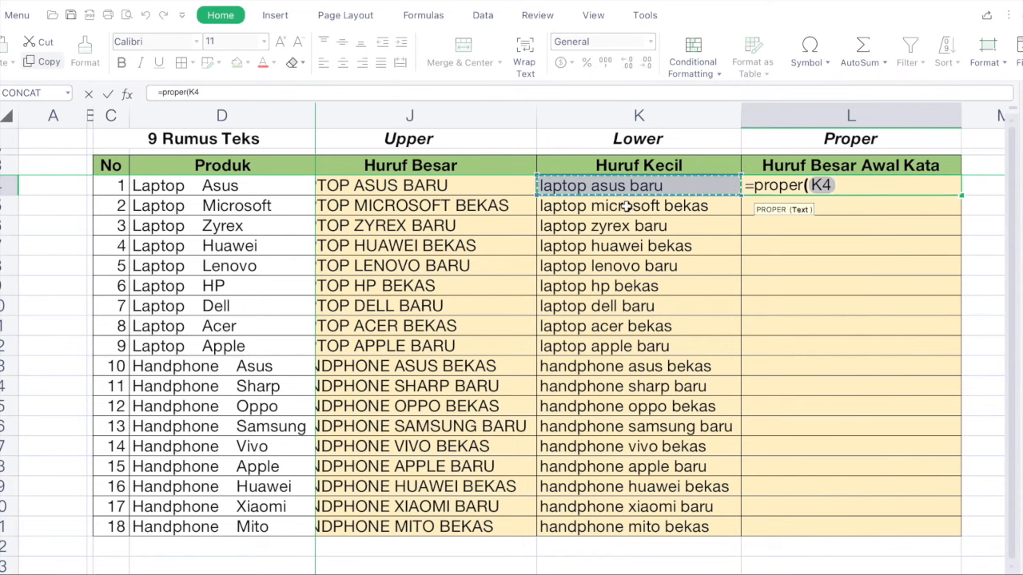
{"action": "key", "text": "Return"}
- Copy the PROPER formula from L4 into L5:L21 of the Huruf Besar Awal Kata column
{"action": "key", "text": "Up"}
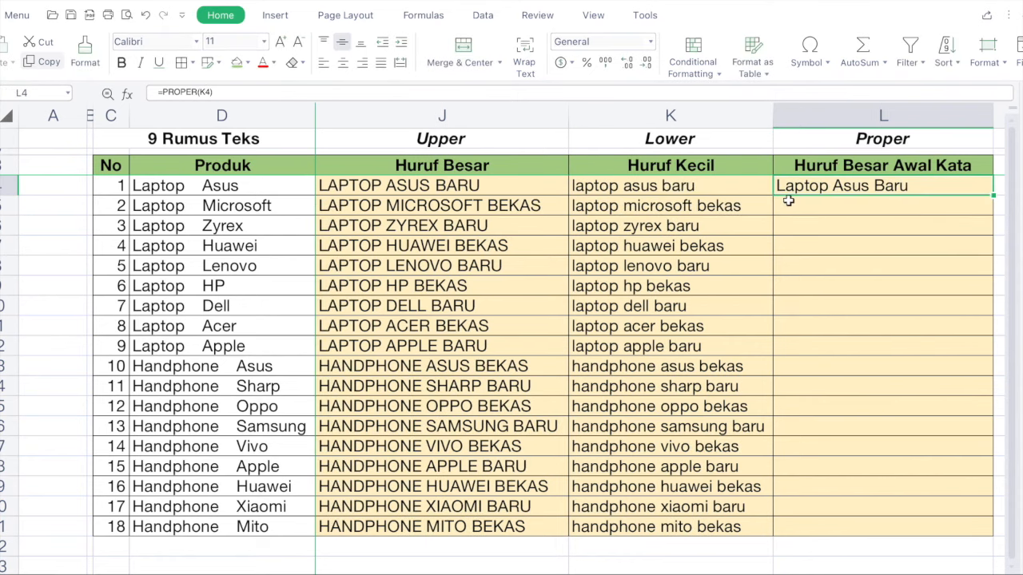
{"action": "key", "text": "ctrl+c"}
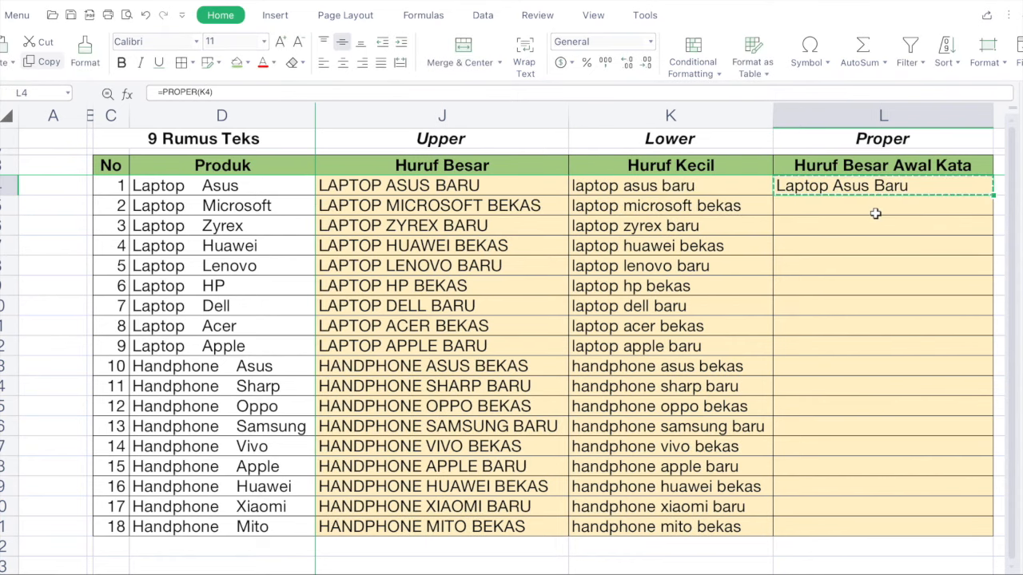
{"action": "key", "text": "Down"}
{"action": "left_click", "coordinate": [815, 528], "text": "shift"}
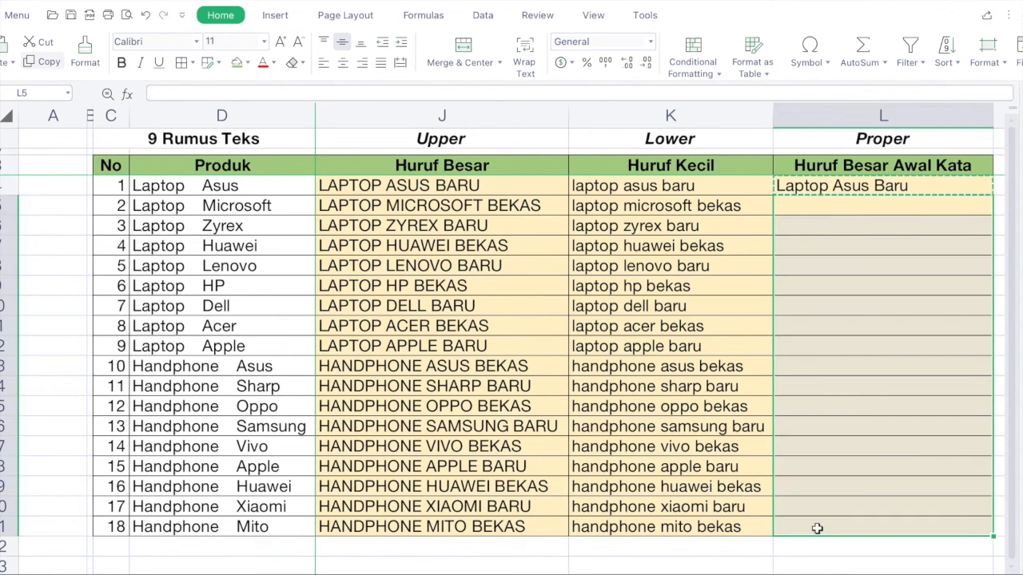
{"action": "key", "text": "ctrl+v"}
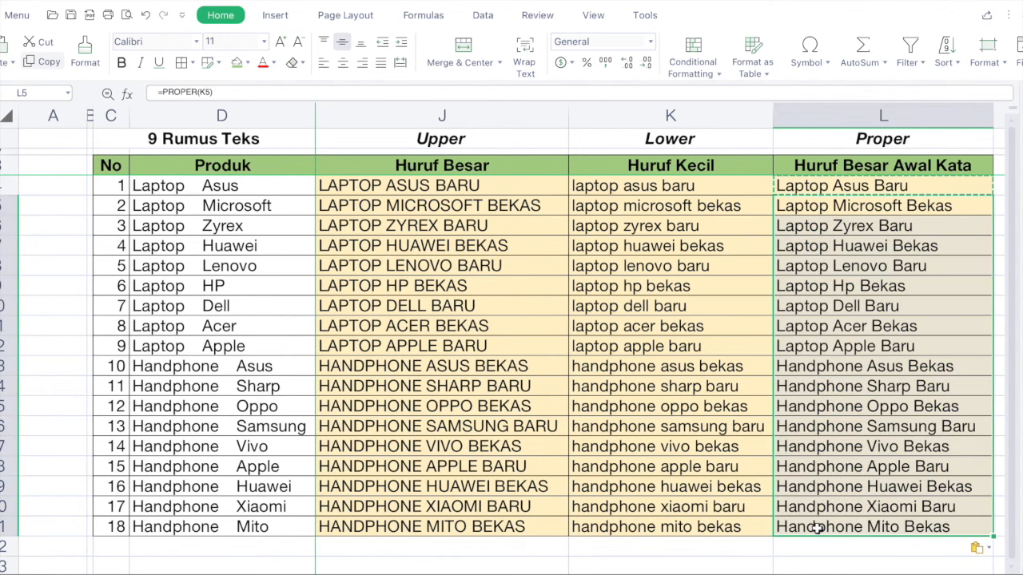
{"action": "key", "text": "Escape"}
{"action": "scroll", "coordinate": [830, 488], "scroll_direction": "right", "scroll_amount": 5}
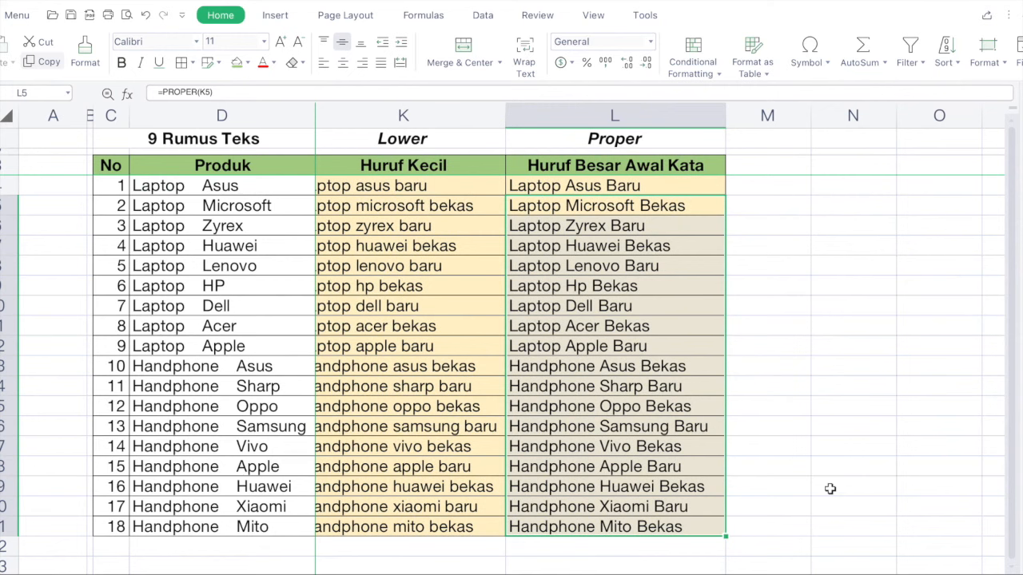
{"action": "scroll", "coordinate": [819, 435], "scroll_direction": "left", "scroll_amount": 5}
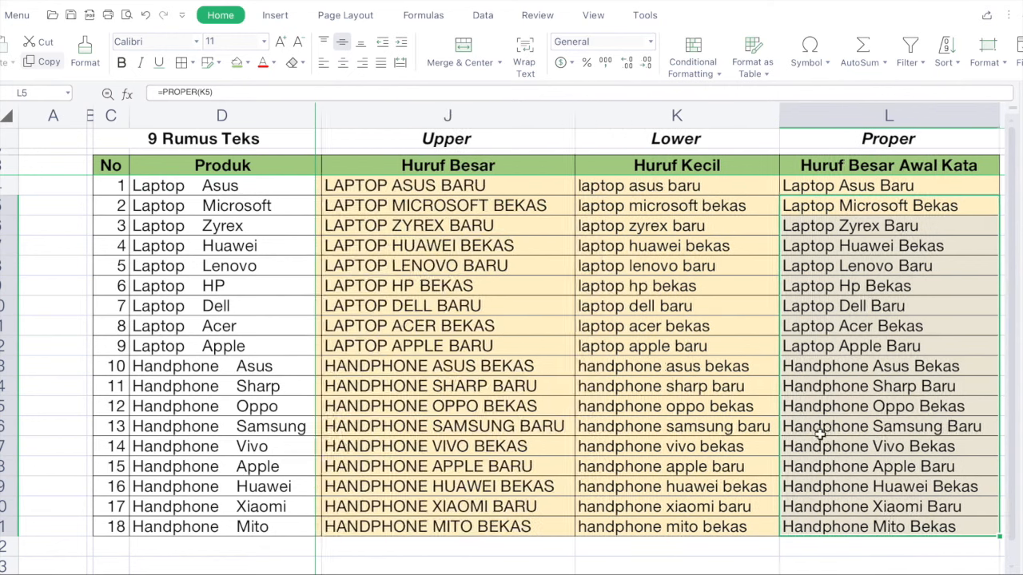
{"action": "scroll", "coordinate": [819, 436], "scroll_direction": "down", "scroll_amount": 1}
{"action": "scroll", "coordinate": [819, 435], "scroll_direction": "up", "scroll_amount": 1}
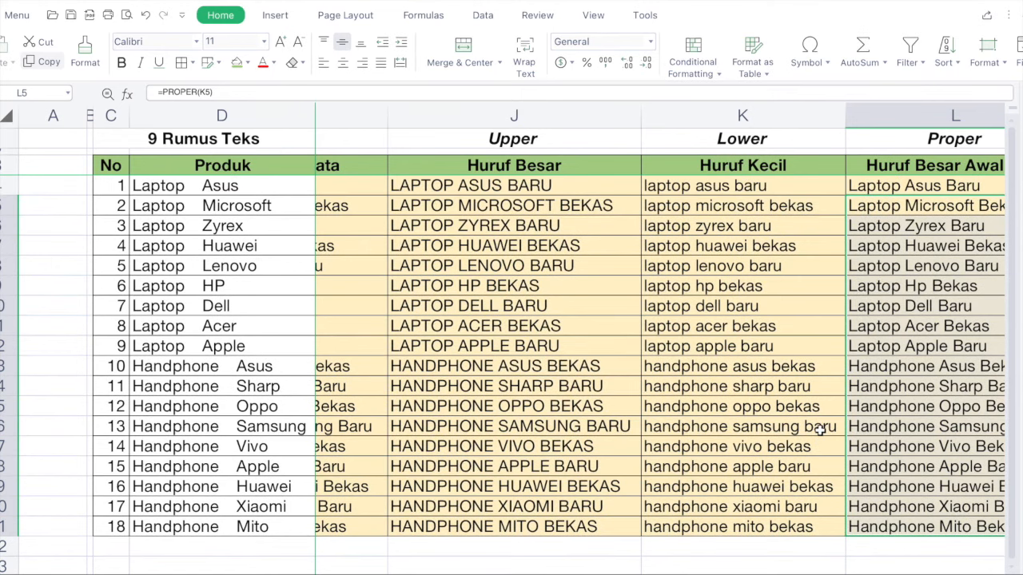
{"action": "scroll", "coordinate": [820, 429], "scroll_direction": "right", "scroll_amount": 3}
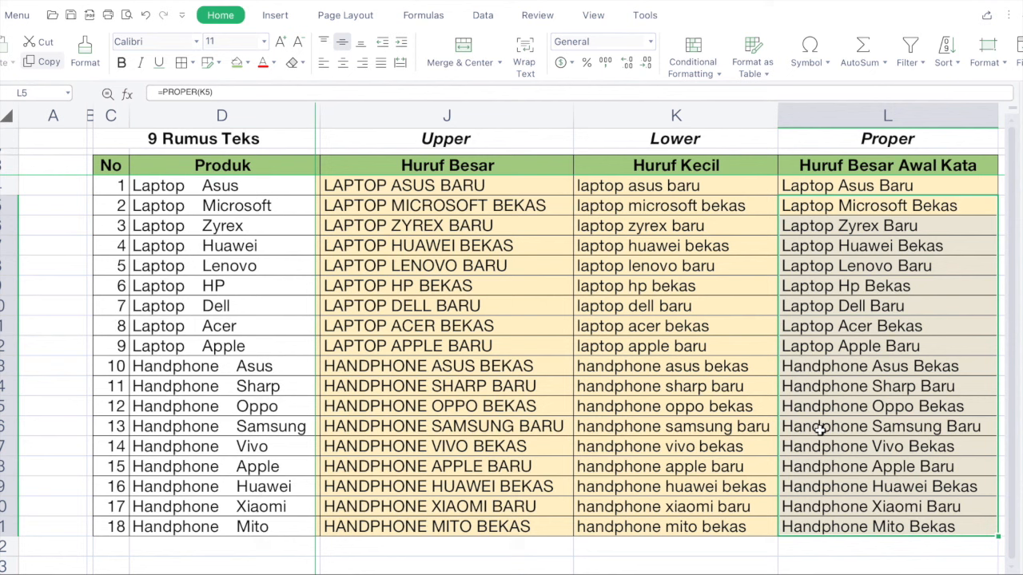
{"action": "scroll", "coordinate": [821, 430], "scroll_direction": "right", "scroll_amount": 3}
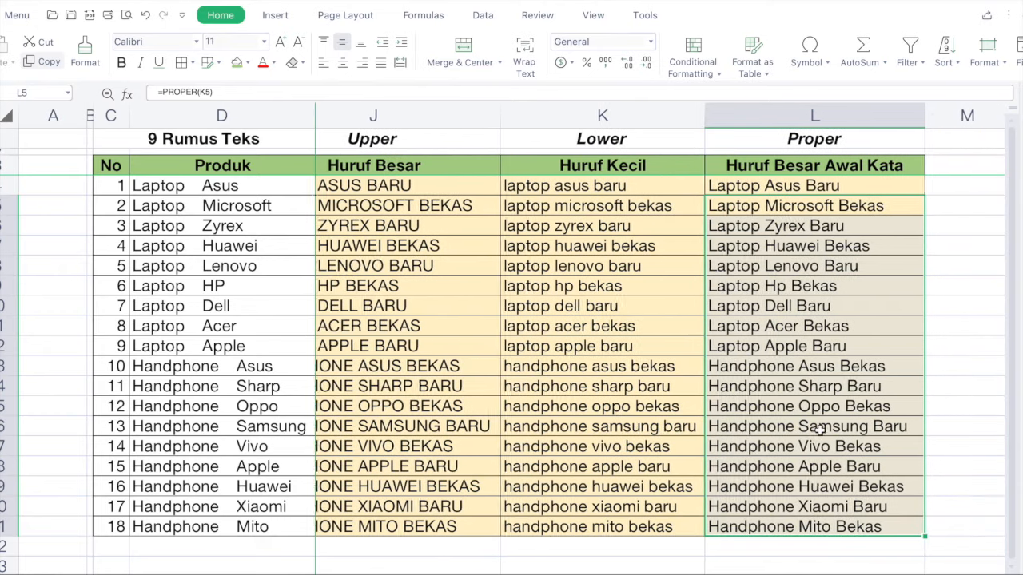